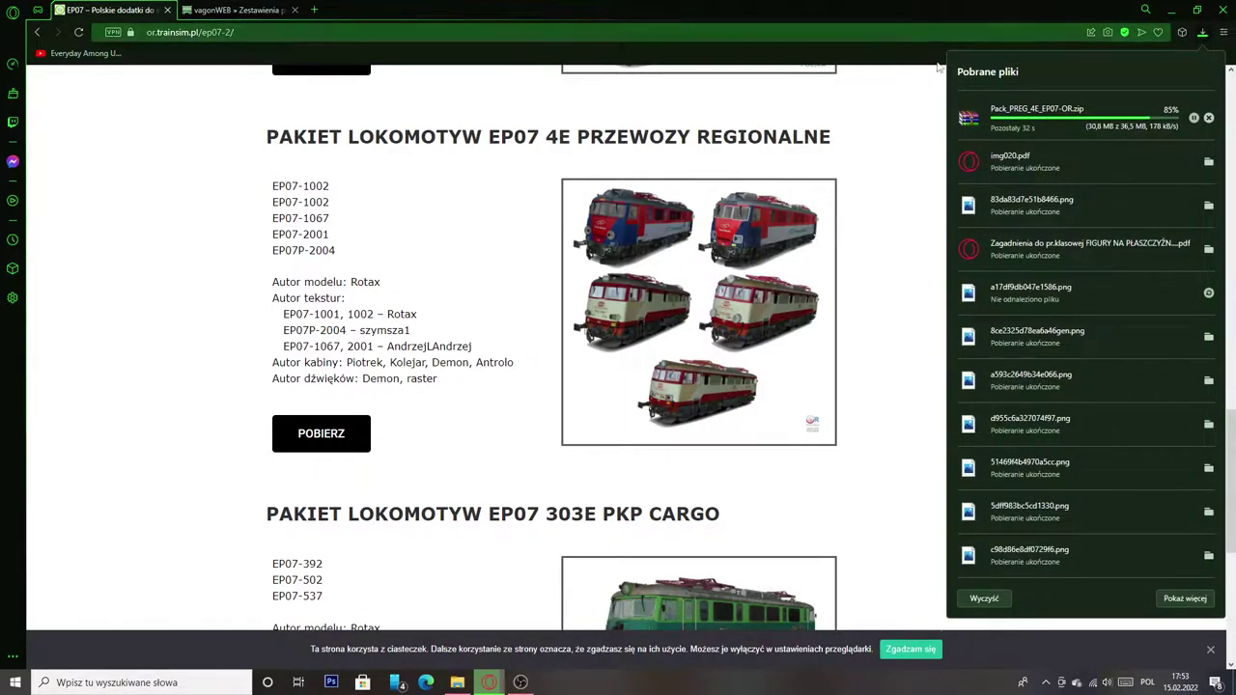
scroll(888, 72, up, 3)
scroll(888, 72, up, 3)
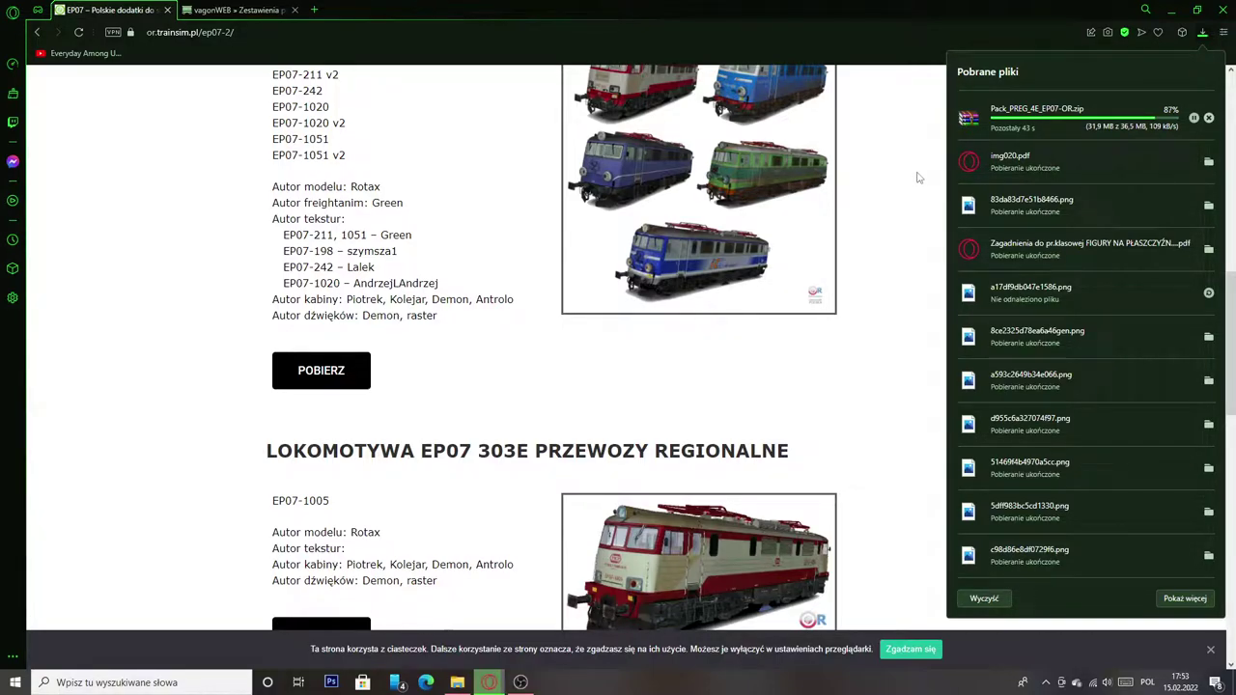
scroll(916, 127, up, 3)
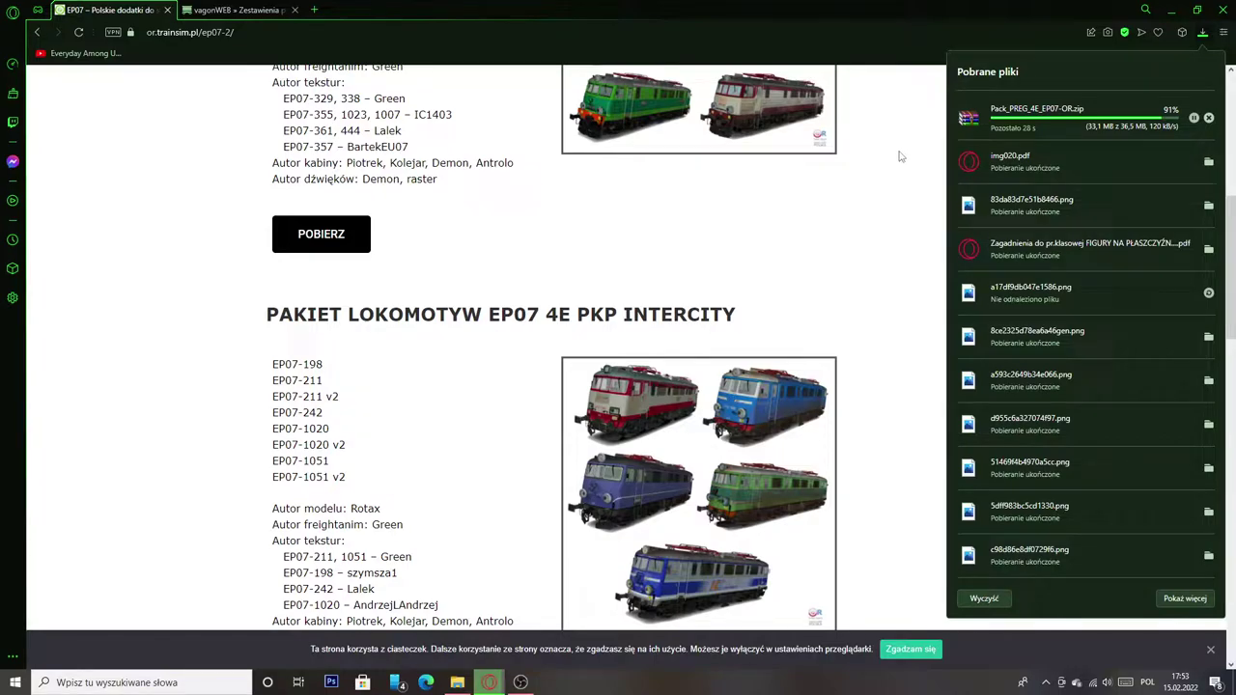
key(alt+Tab)
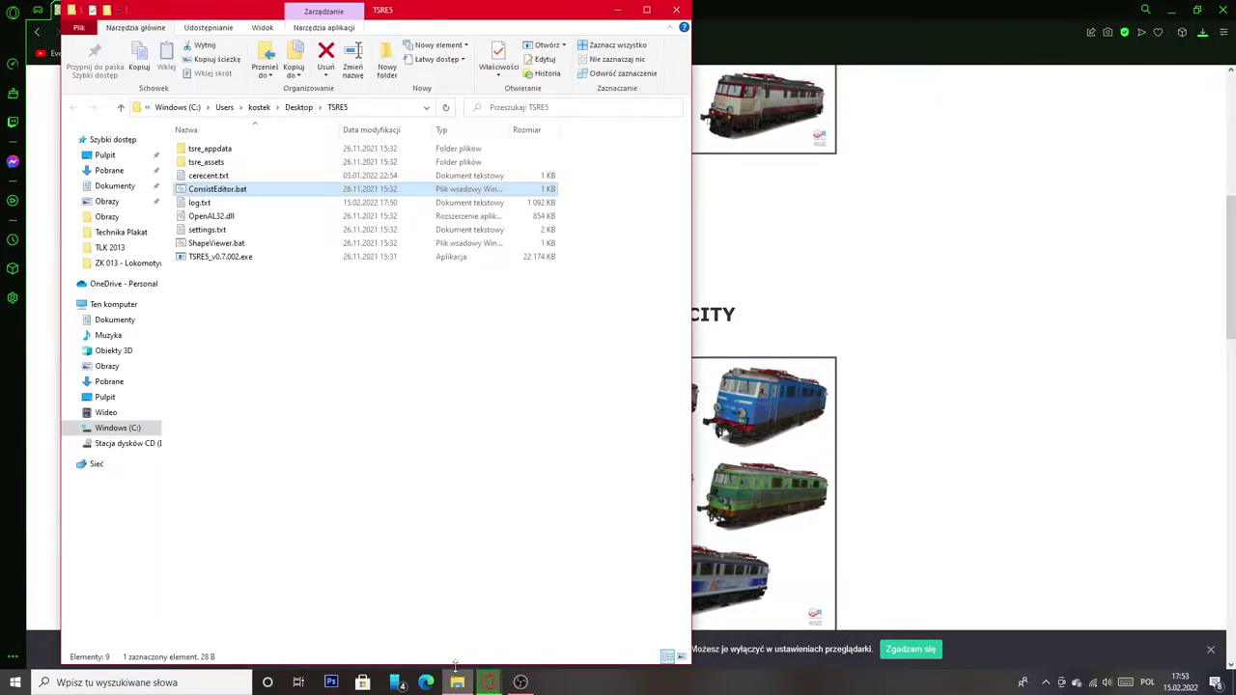
click(456, 683)
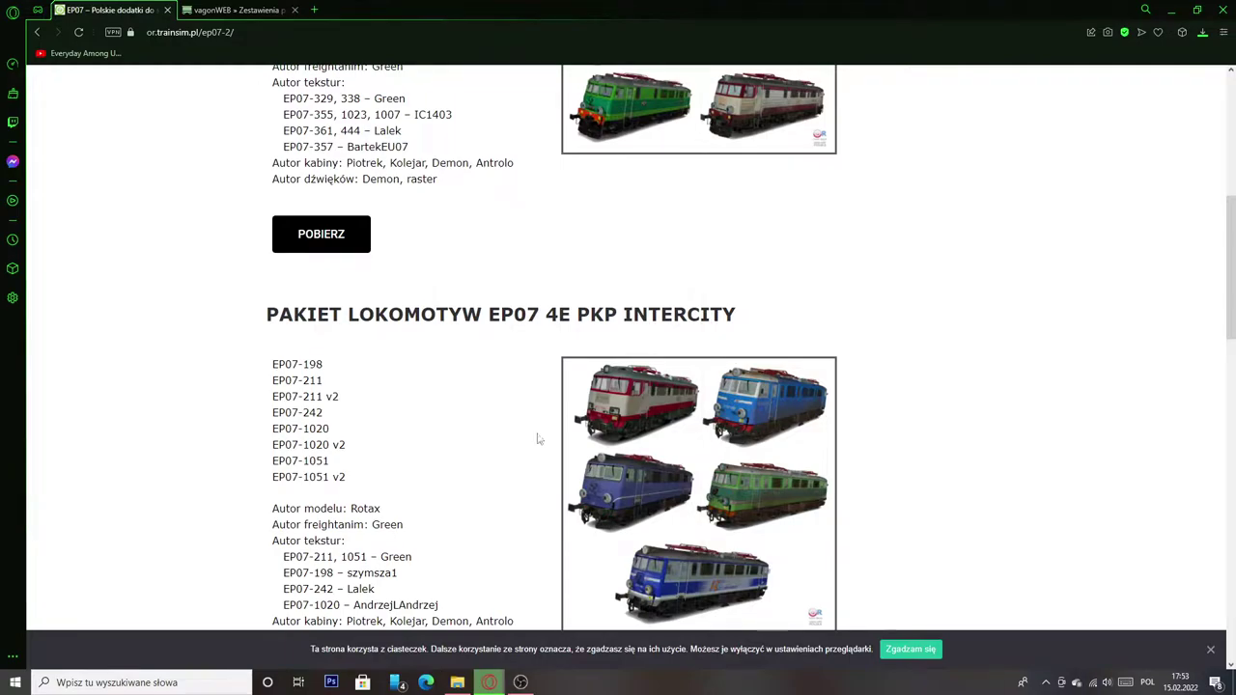
Look in the Downloads folder for the Pack_PREG_4E_EP07-OR archive and close the folder window.
click(135, 683)
text(po)
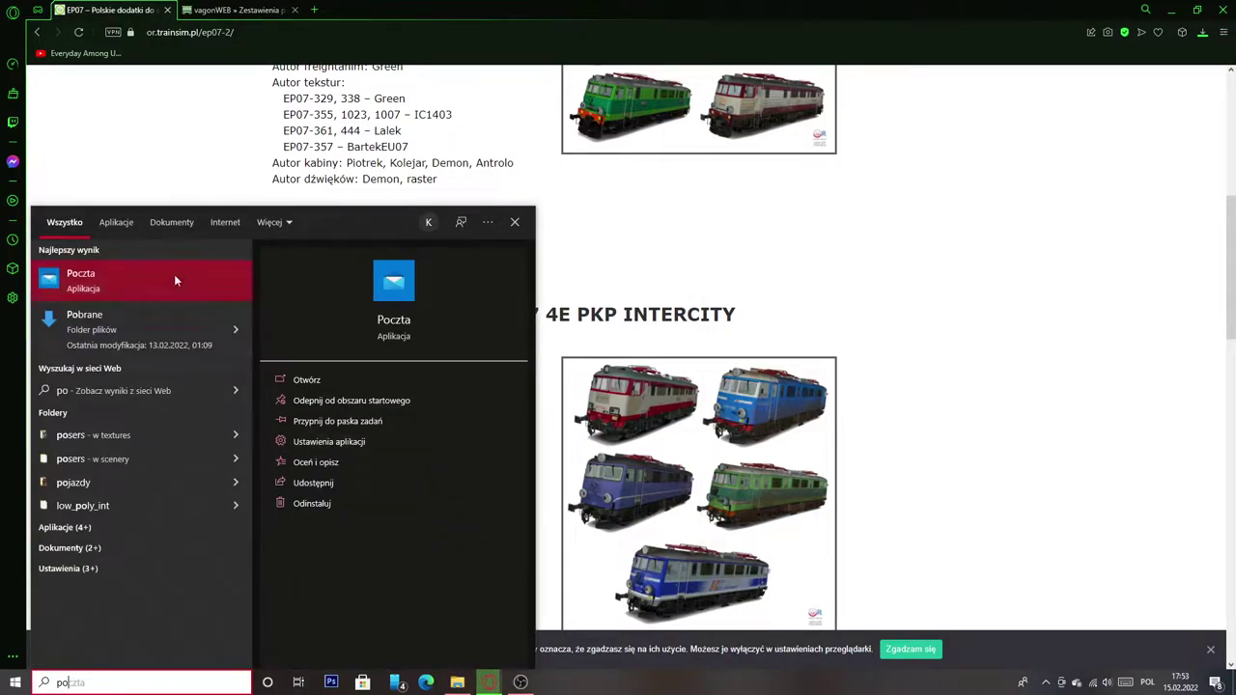
click(182, 322)
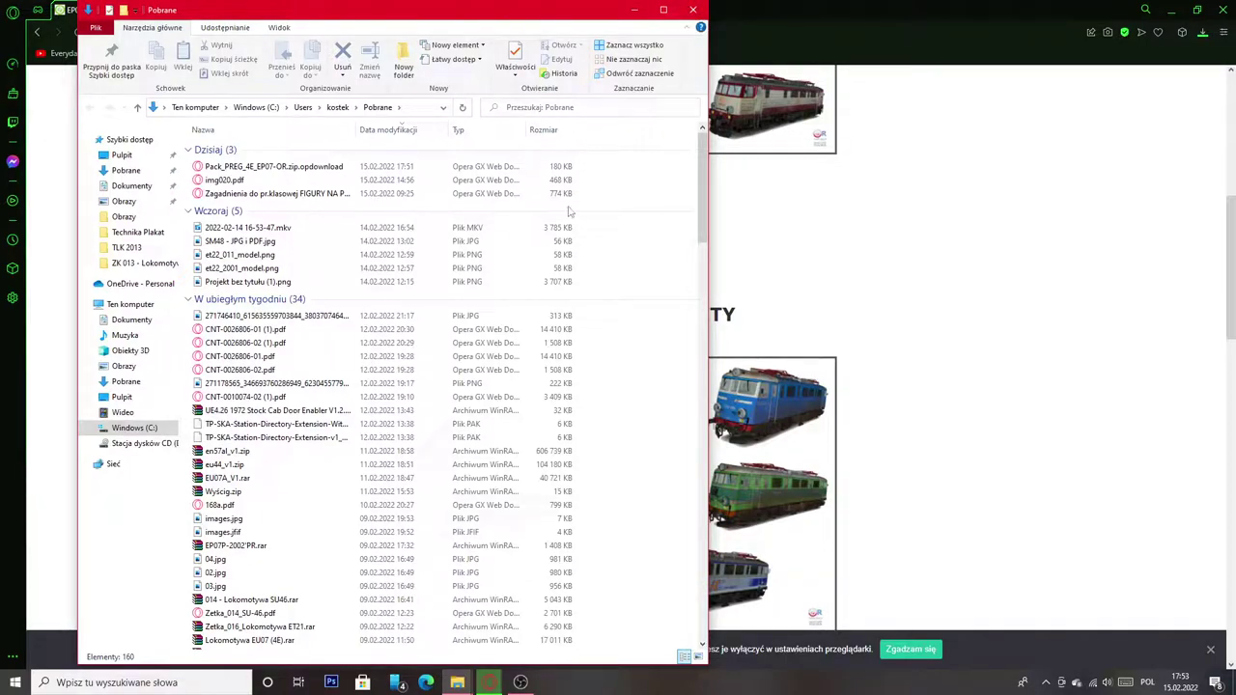
click(693, 9)
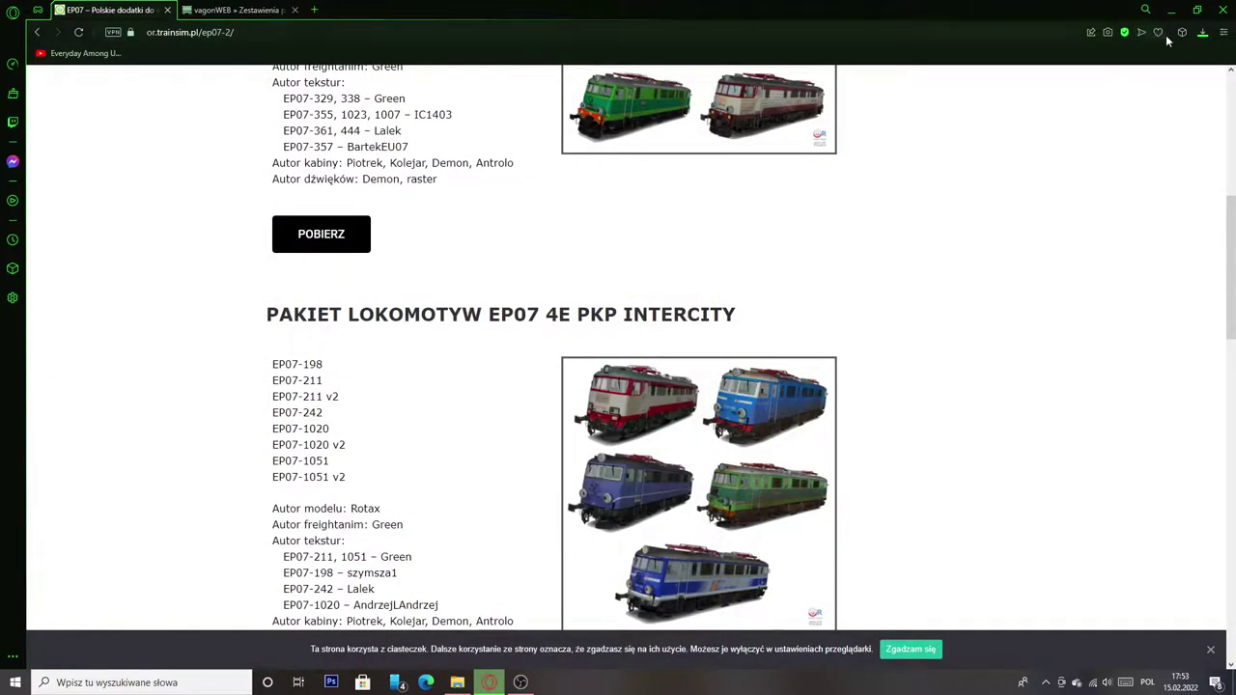
Open the downloaded Pack_PREG_4E_EP07-OR.zip archive from the browser's download location.
click(1204, 33)
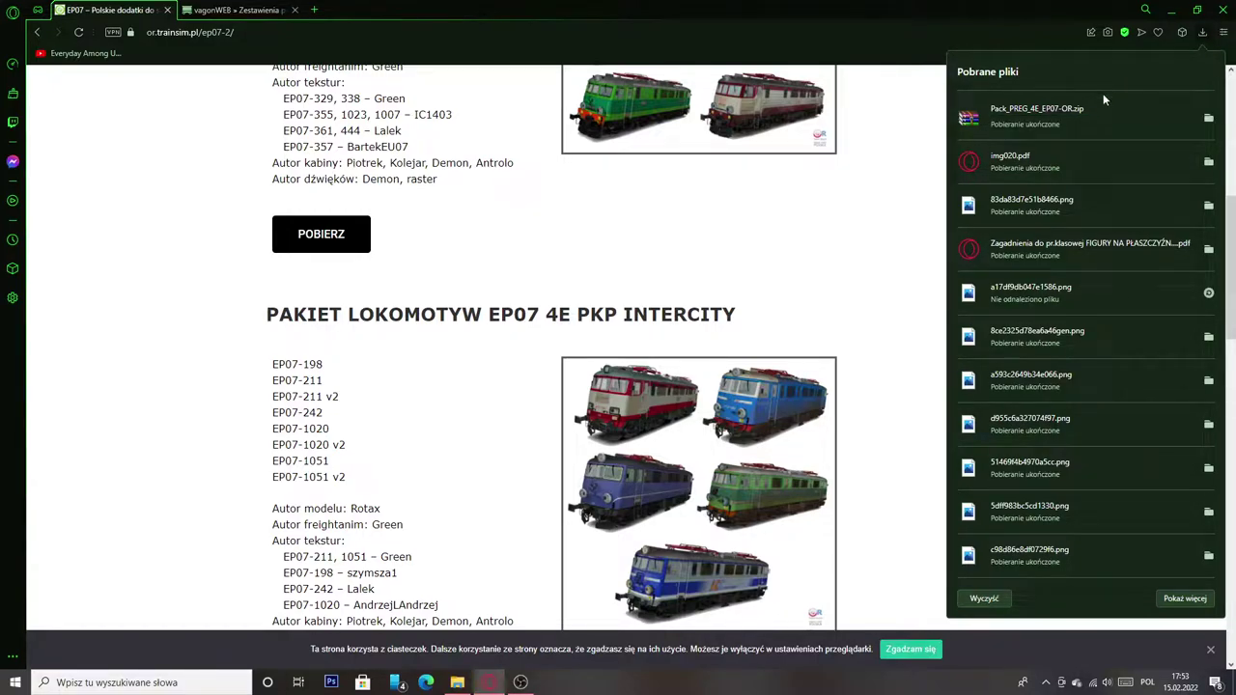
click(1209, 118)
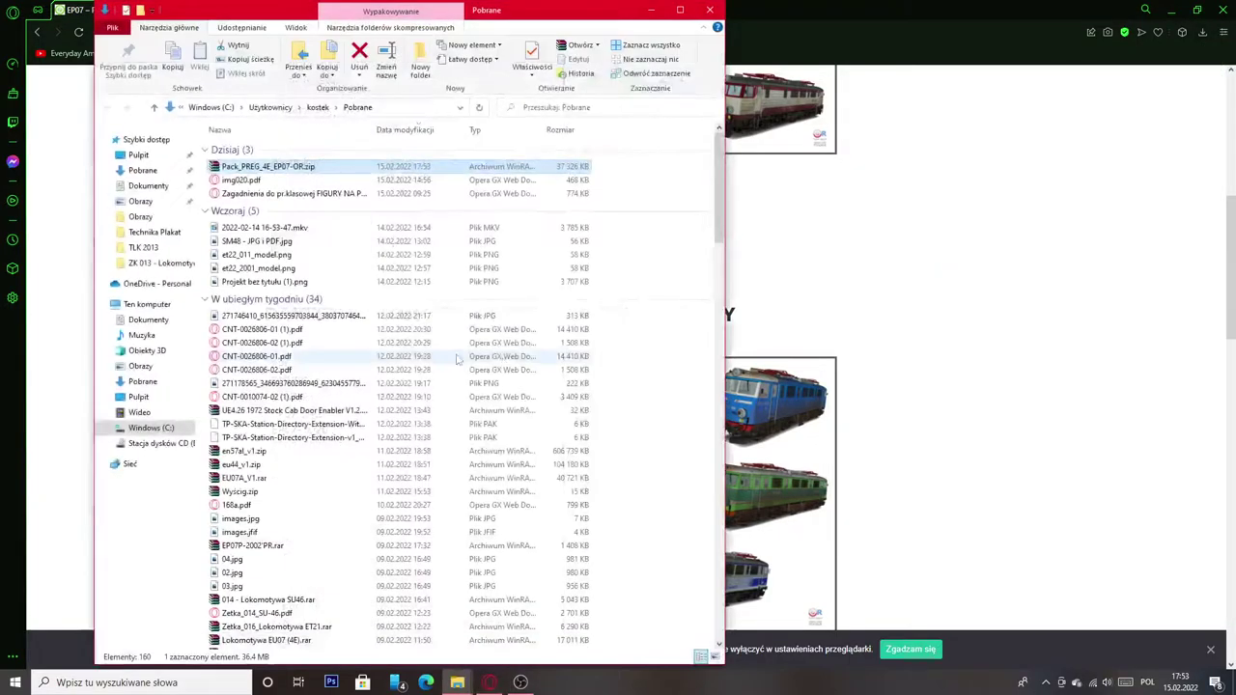
double_click(266, 167)
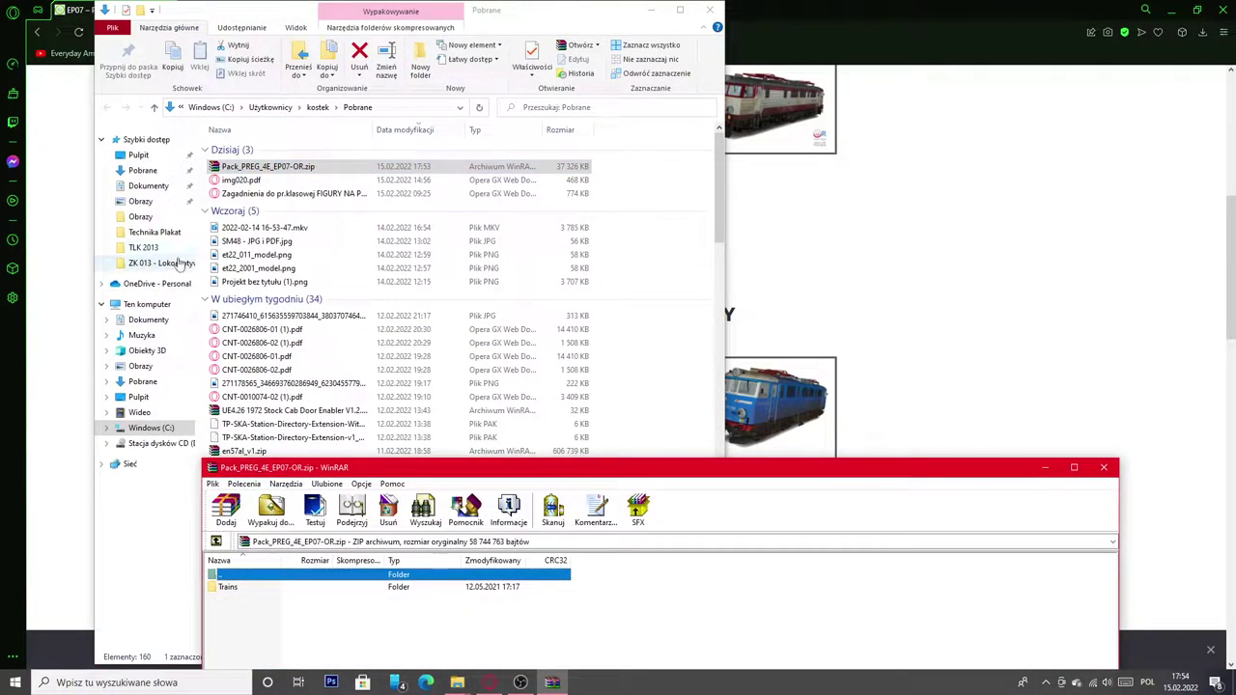
Open the L353 route folder inside Trasy Open Rails in the Documents folder.
click(143, 170)
click(148, 186)
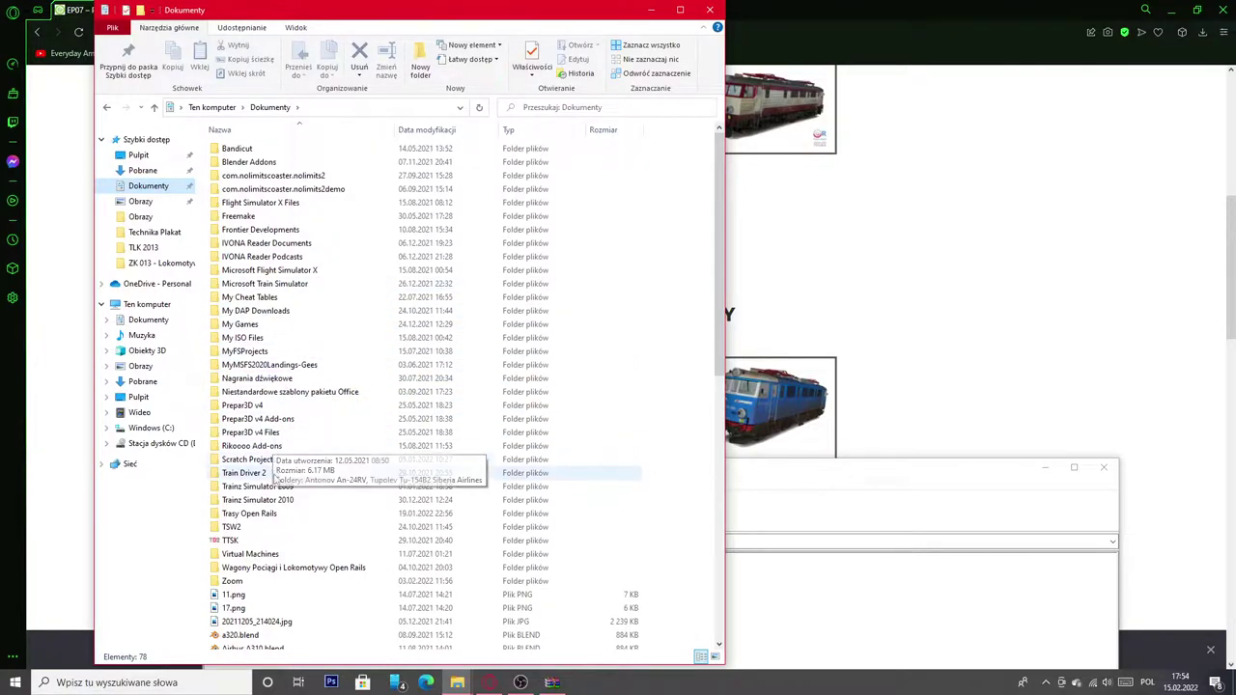
scroll(277, 485, down, 4)
scroll(280, 488, down, 10)
scroll(324, 454, up, 7)
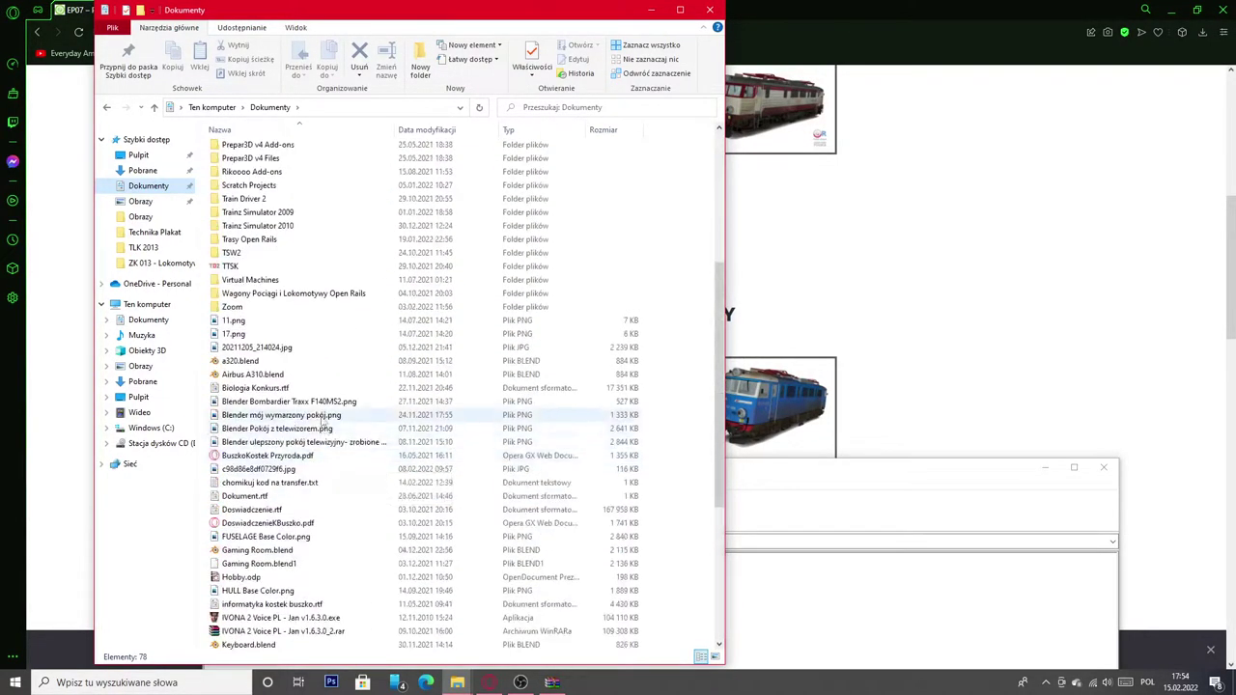
click(259, 291)
double_click(237, 239)
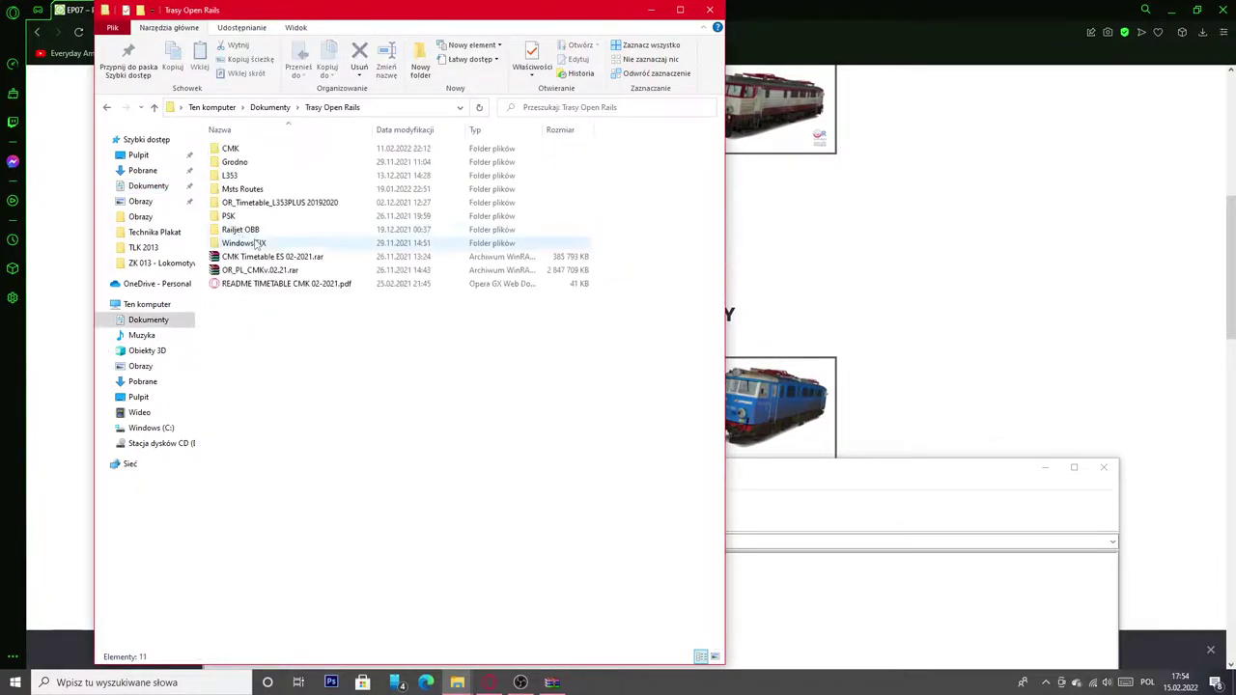
double_click(230, 175)
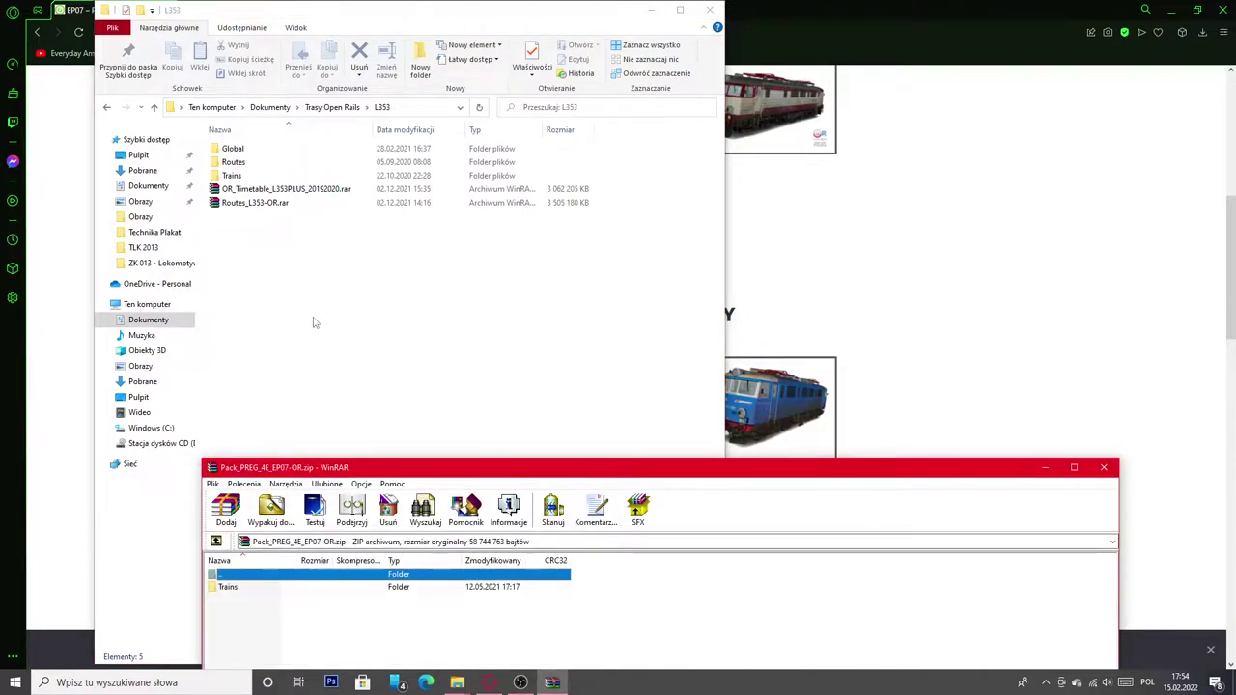
Transfer the archive's Trains folder into L353, choosing which conflicting files to keep, and close the archive and folder windows.
drag(231, 586, 461, 331)
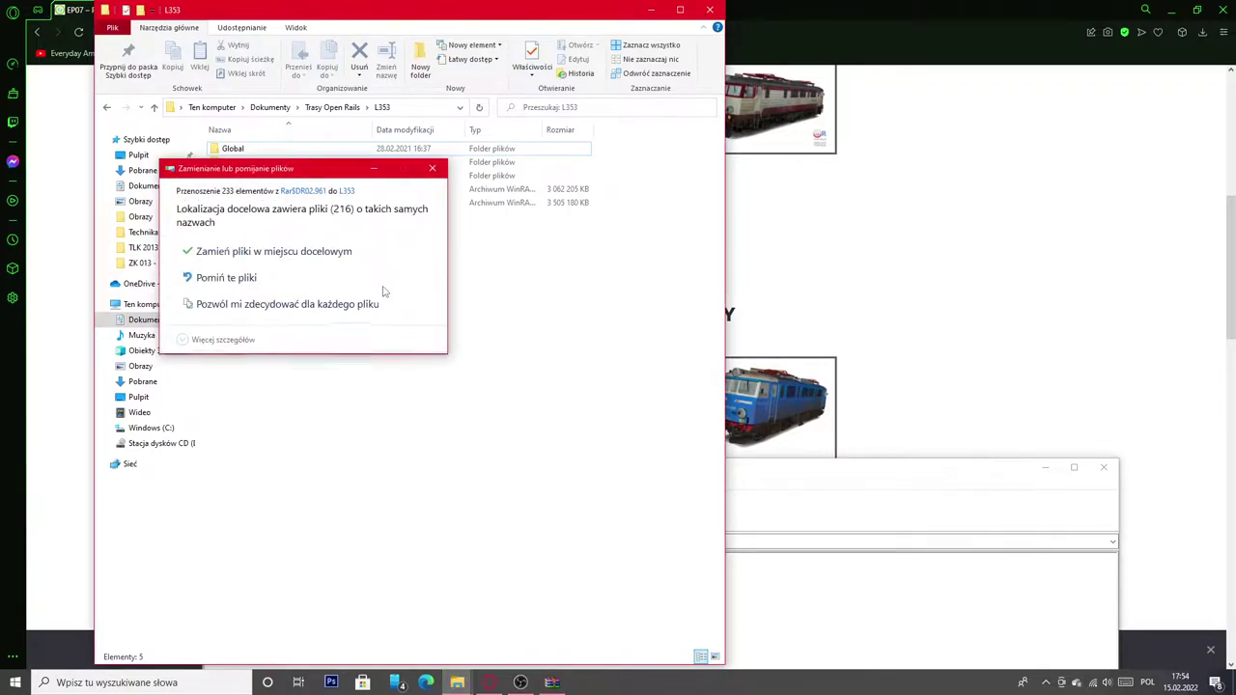
click(340, 307)
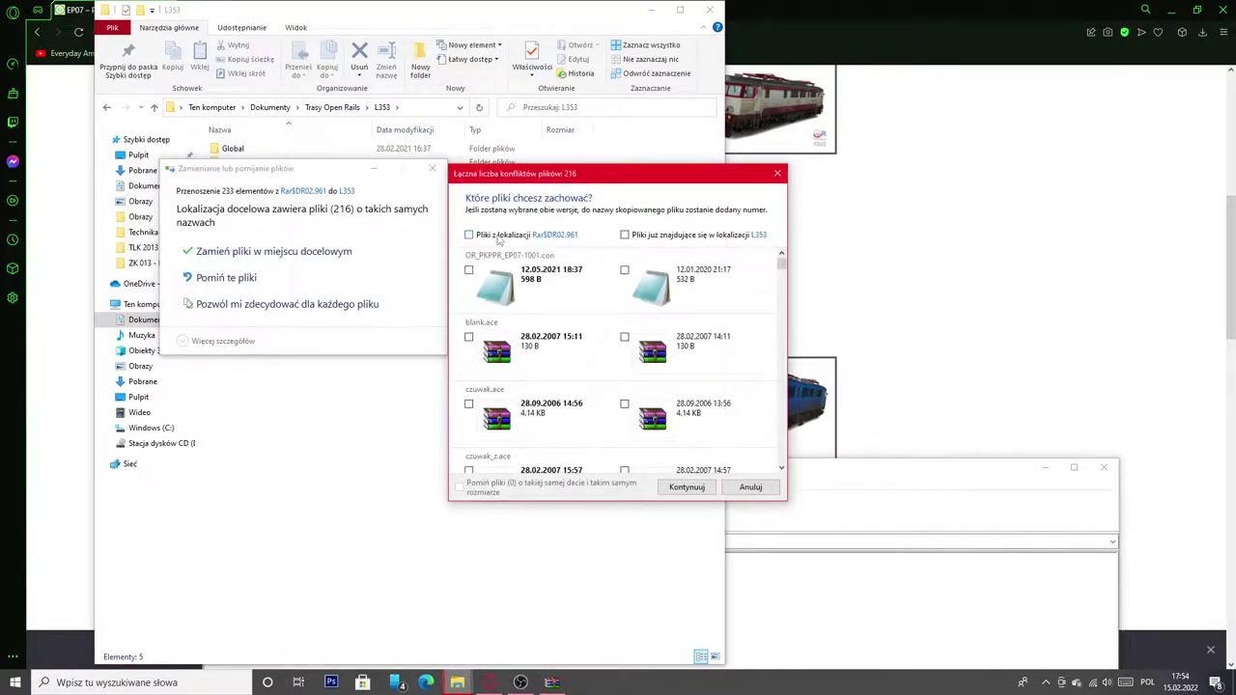
click(687, 487)
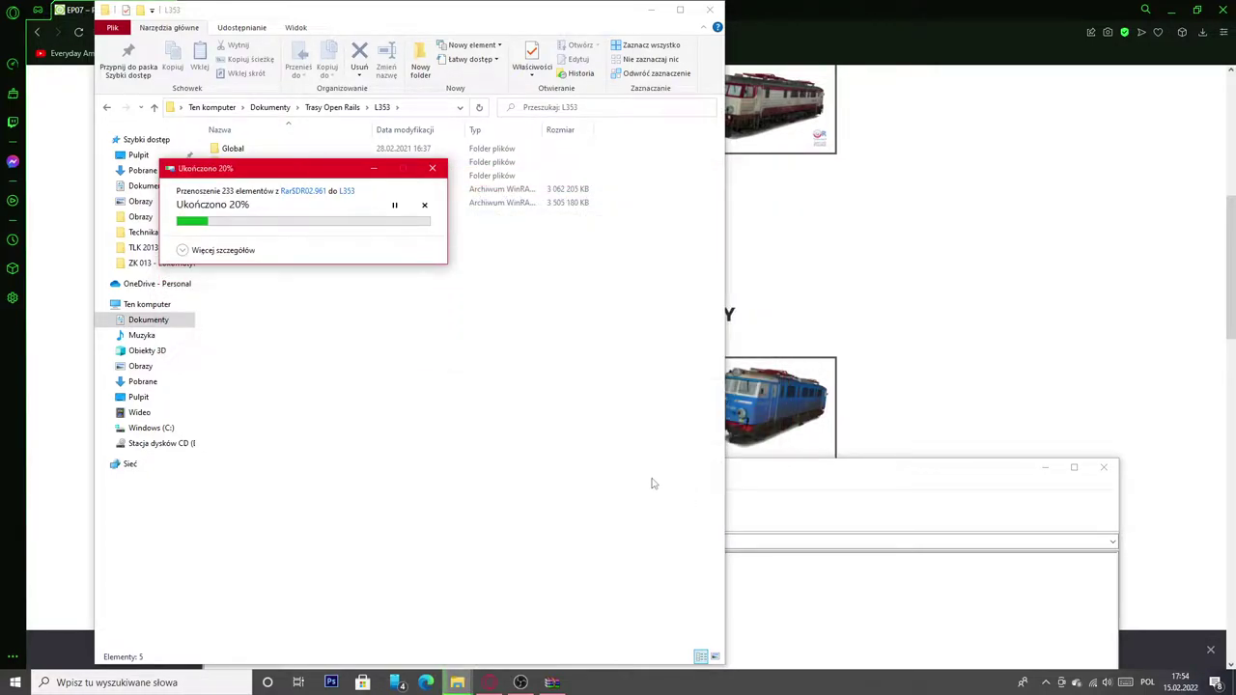
click(1105, 469)
click(883, 381)
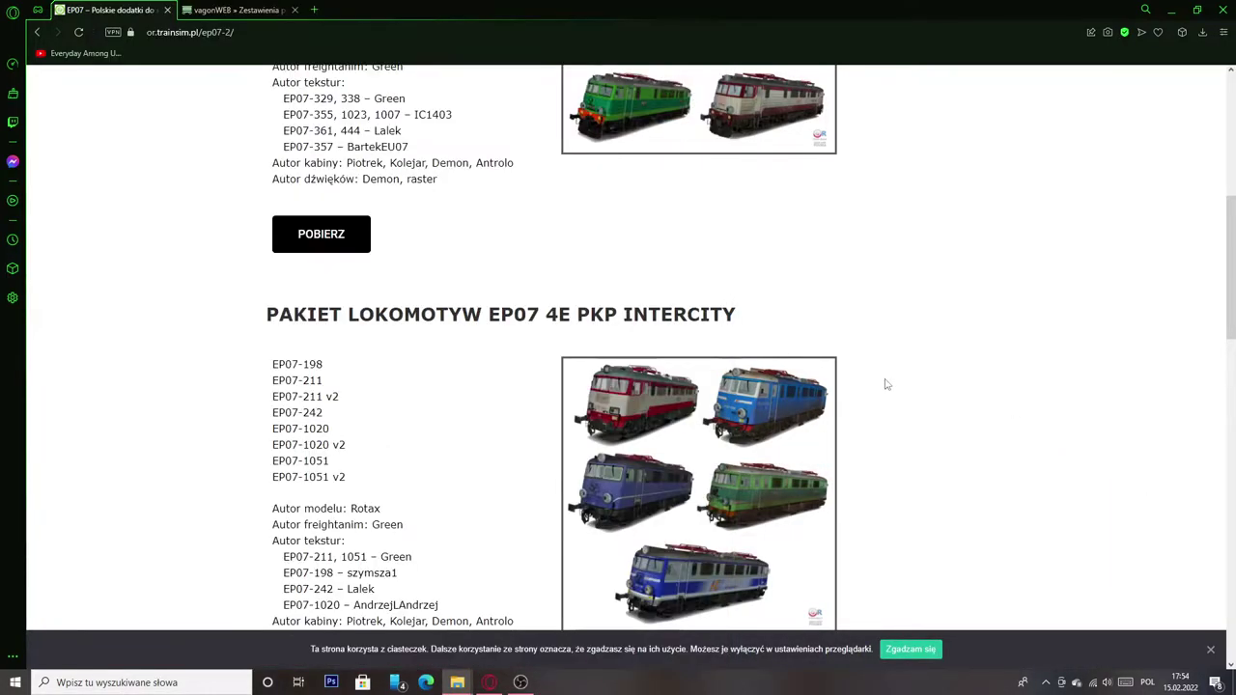
Examine the locomotive and wagon types in the train's actual compositions for 14.8.2018 and 12.8.2018 on the vagonWEB page.
scroll(975, 398, up, 5)
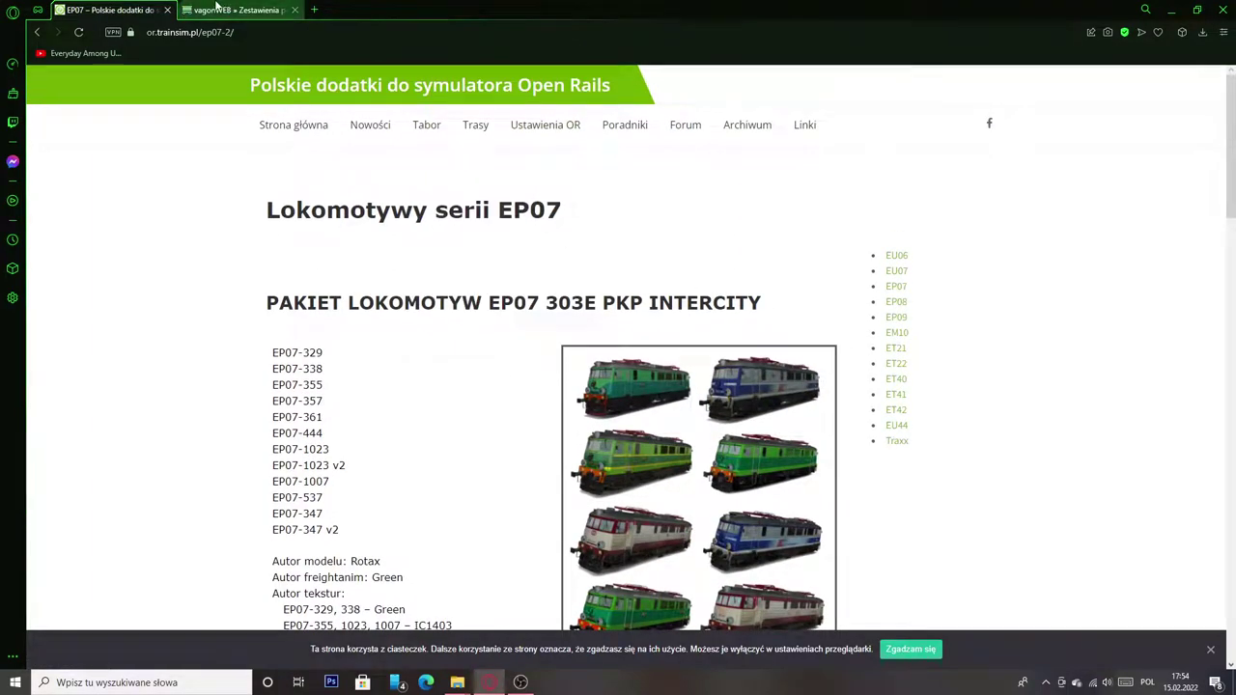
click(236, 9)
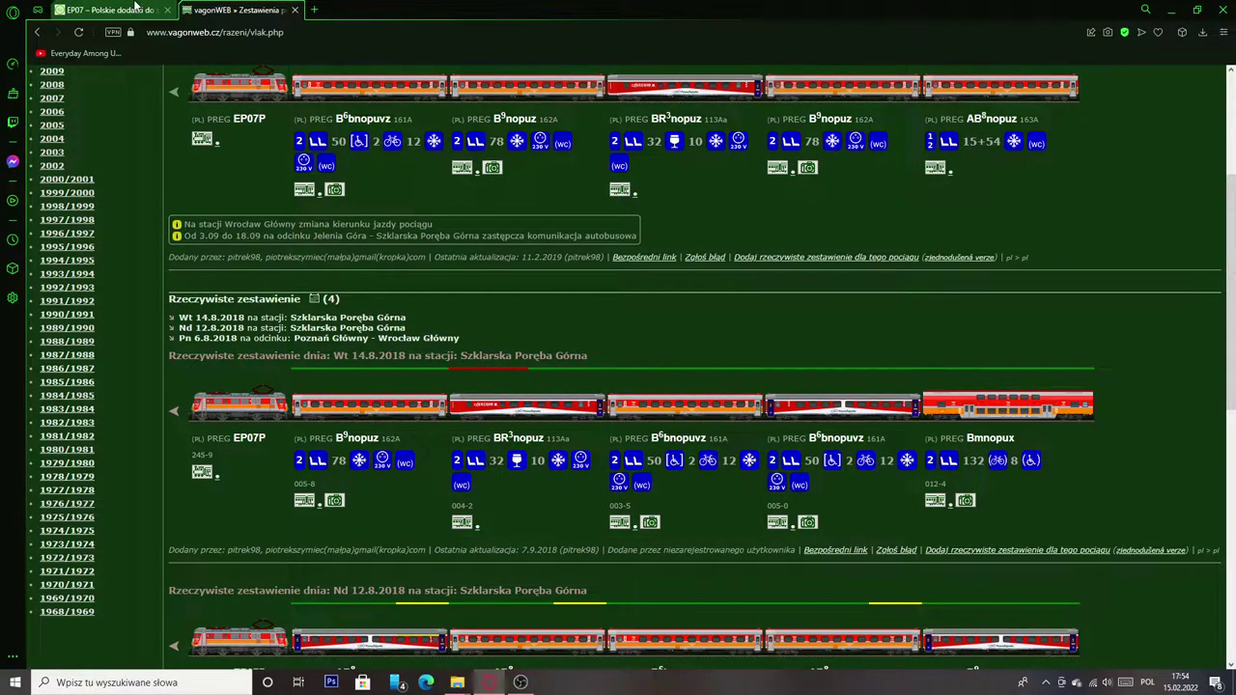
scroll(690, 241, down, 6)
scroll(657, 253, up, 4)
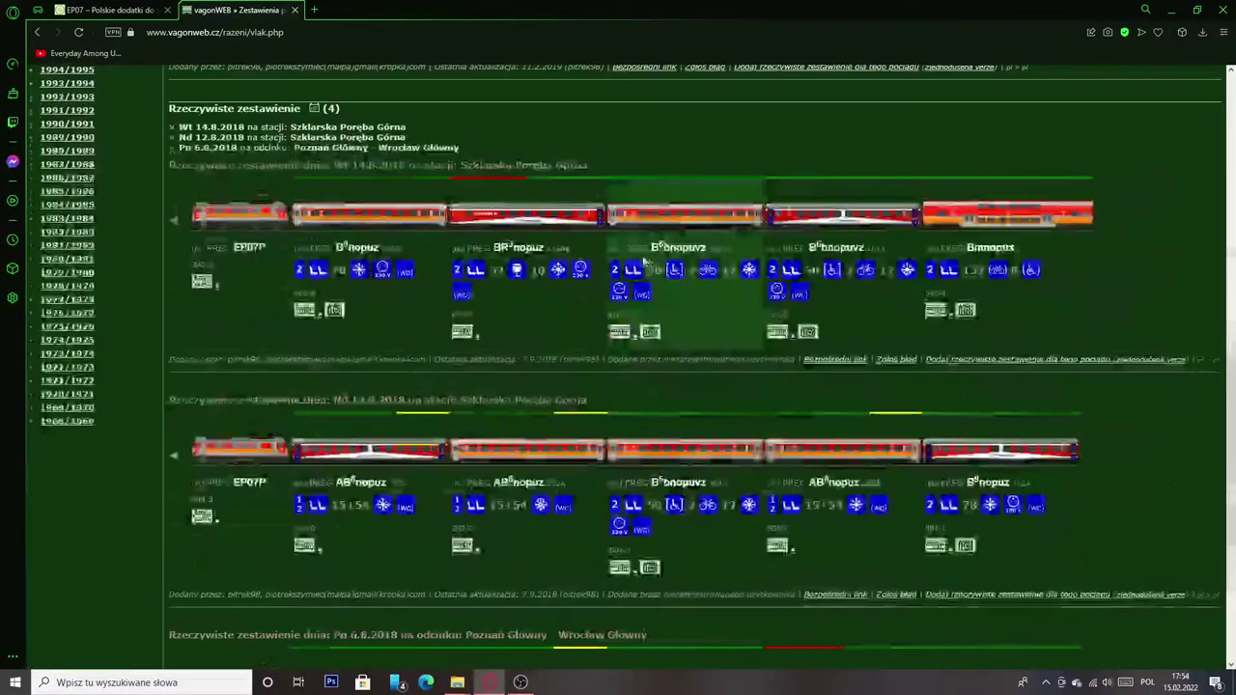
scroll(499, 365, up, 1)
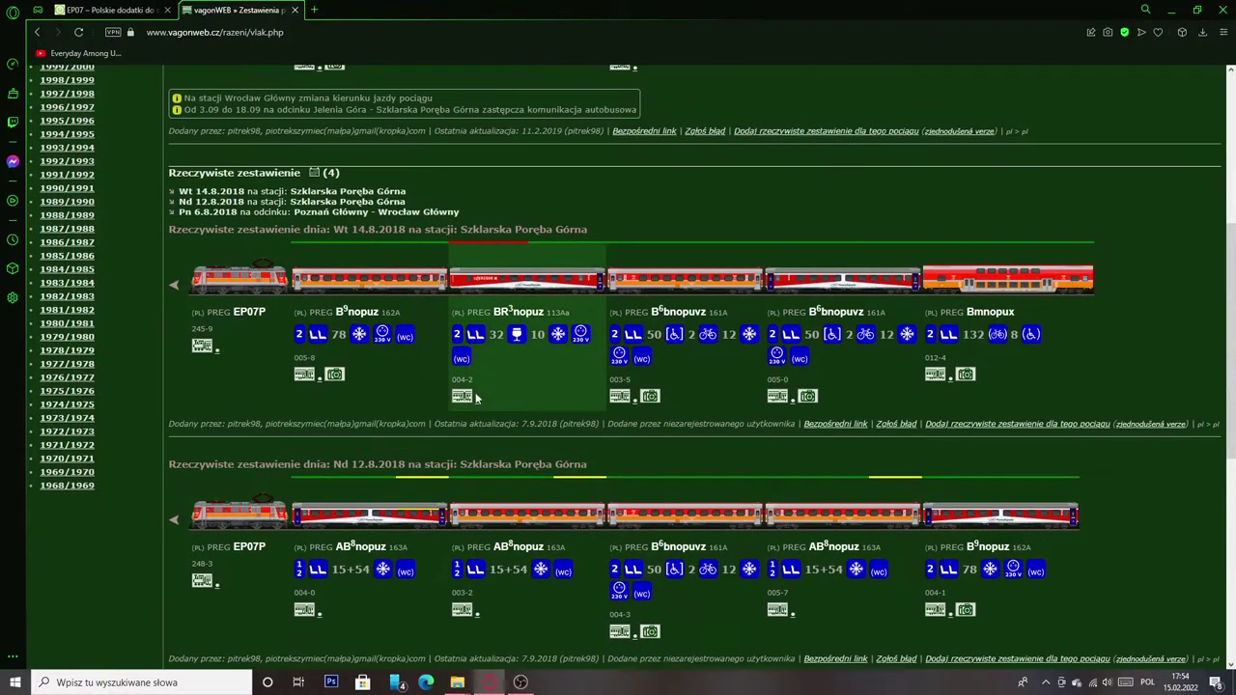
Open the 162A passenger wagon page on the Open Rails add-ons site and download the PKPPR B9nopuz-71002 wagon.
click(106, 9)
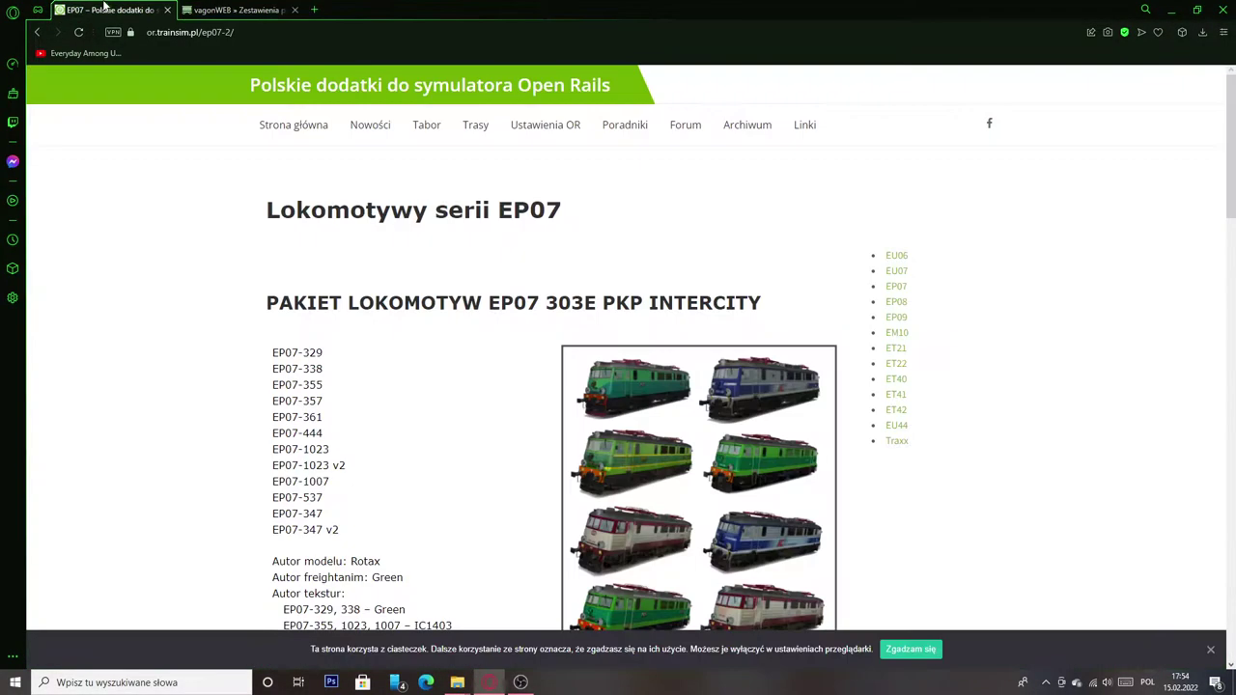
mouse_move(425, 127)
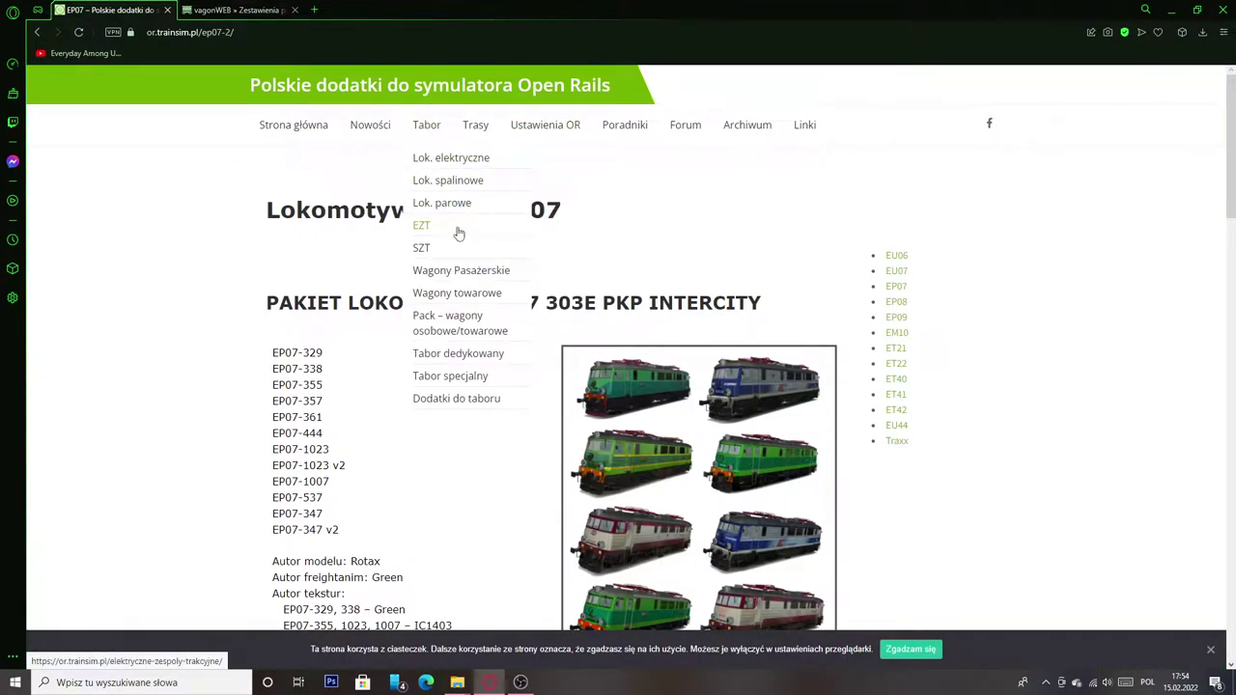
mouse_move(458, 270)
scroll(602, 347, down, 1)
scroll(603, 347, down, 4)
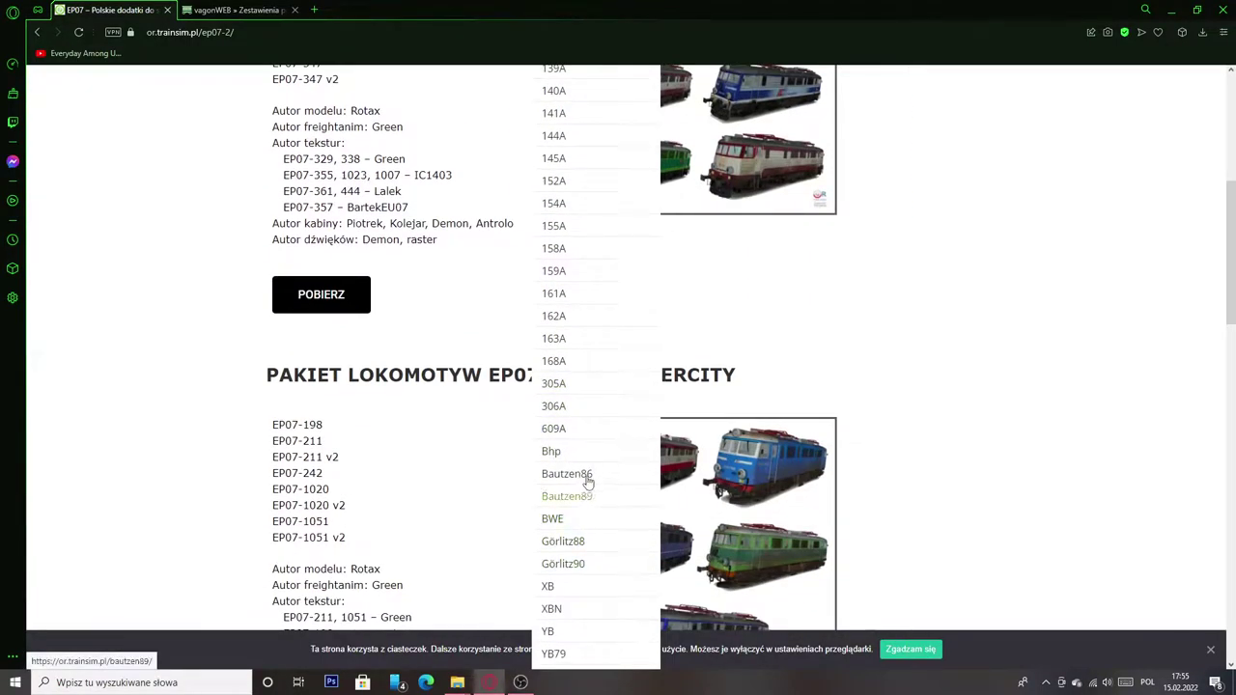
scroll(587, 453, down, 2)
scroll(584, 349, down, 1)
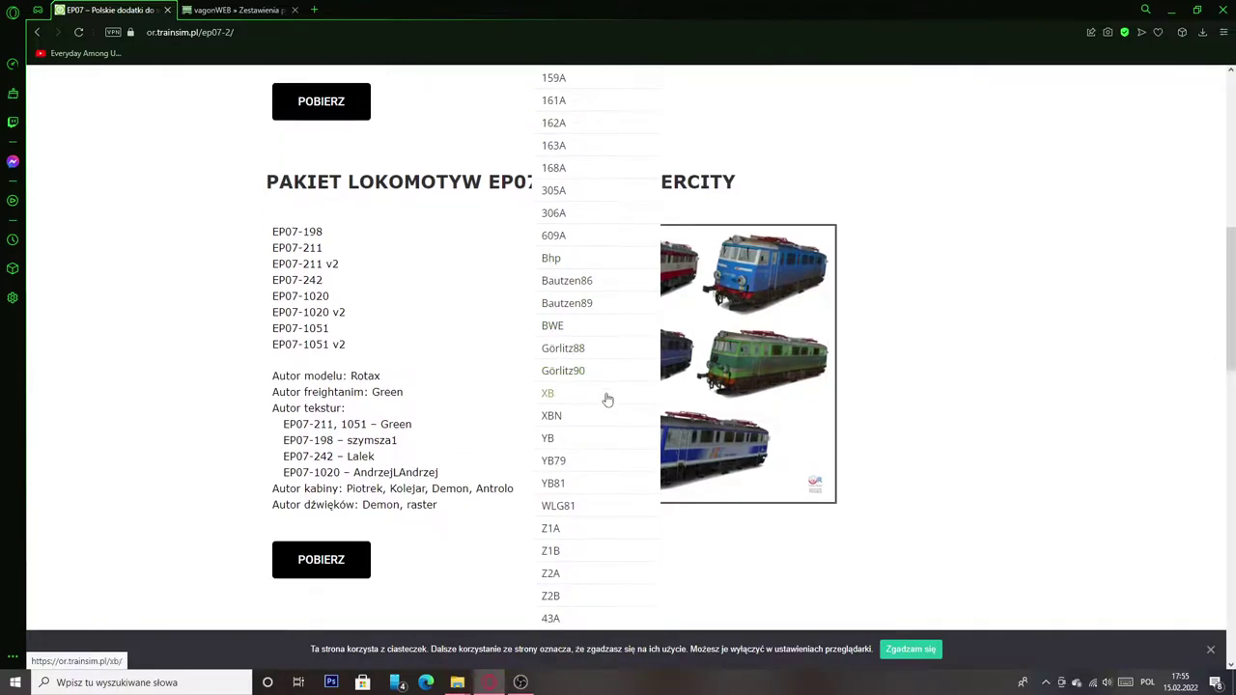
scroll(569, 566, up, 3)
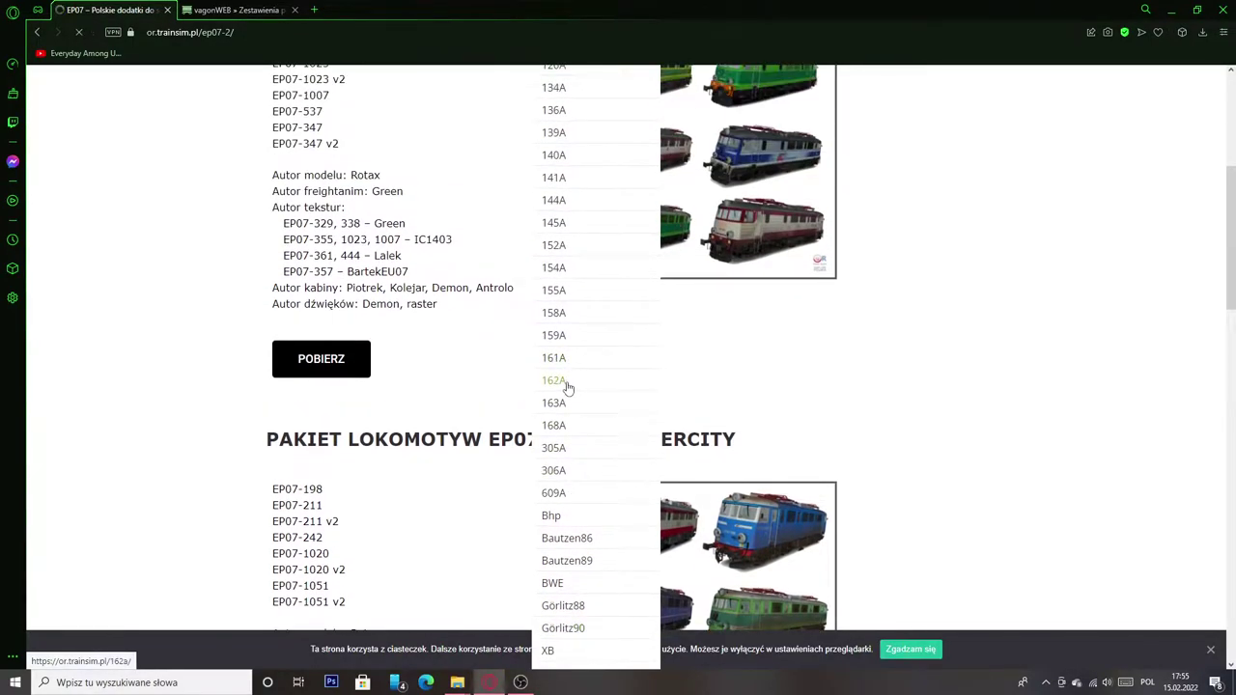
click(565, 385)
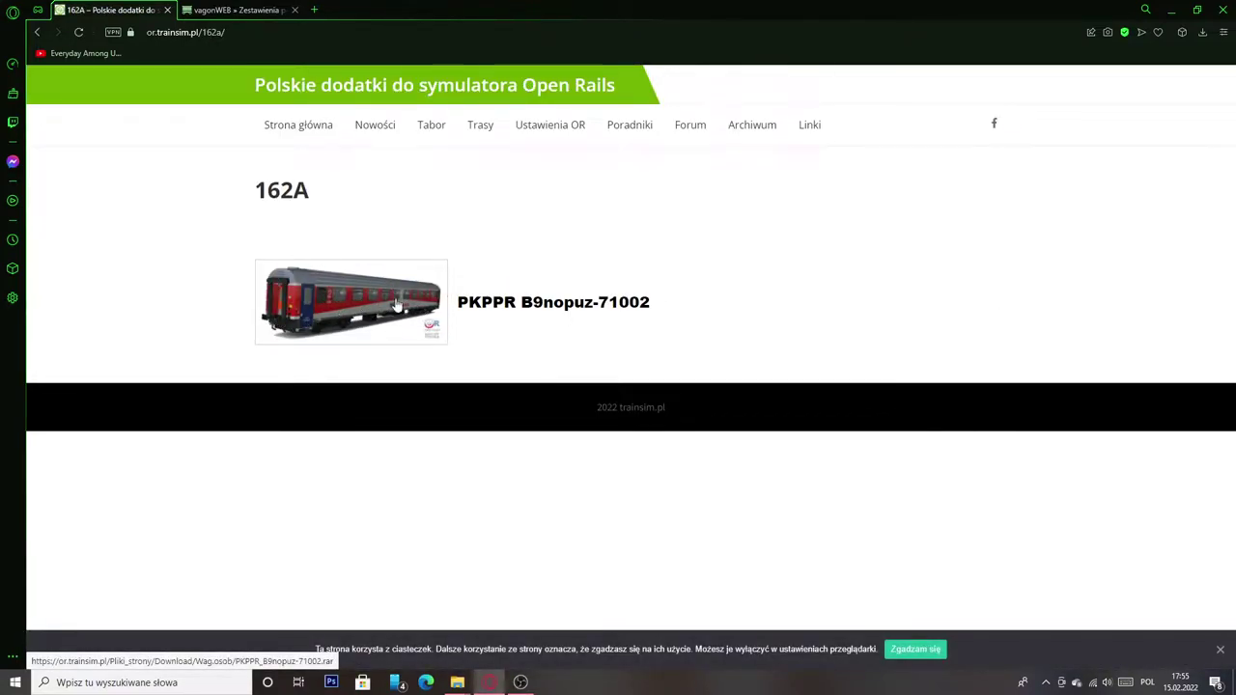
click(376, 307)
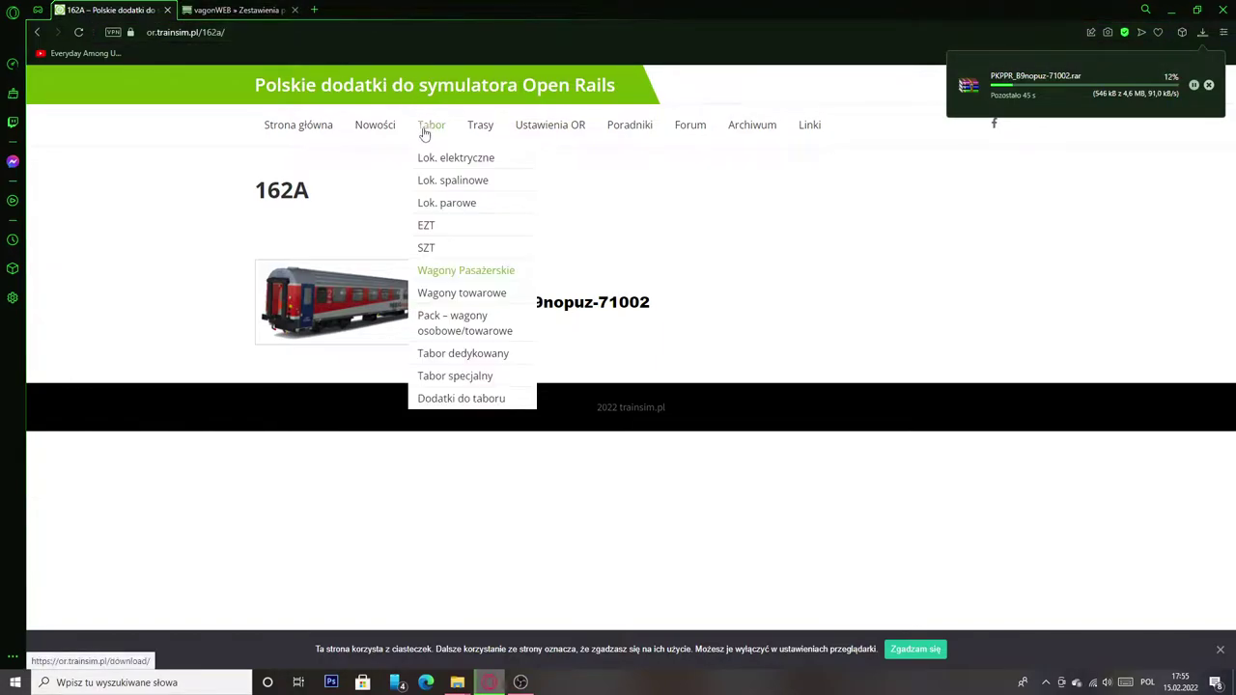
Check the wagon types in the vagonWEB composition and open the 161A passenger wagon page on the Open Rails add-ons site.
click(237, 10)
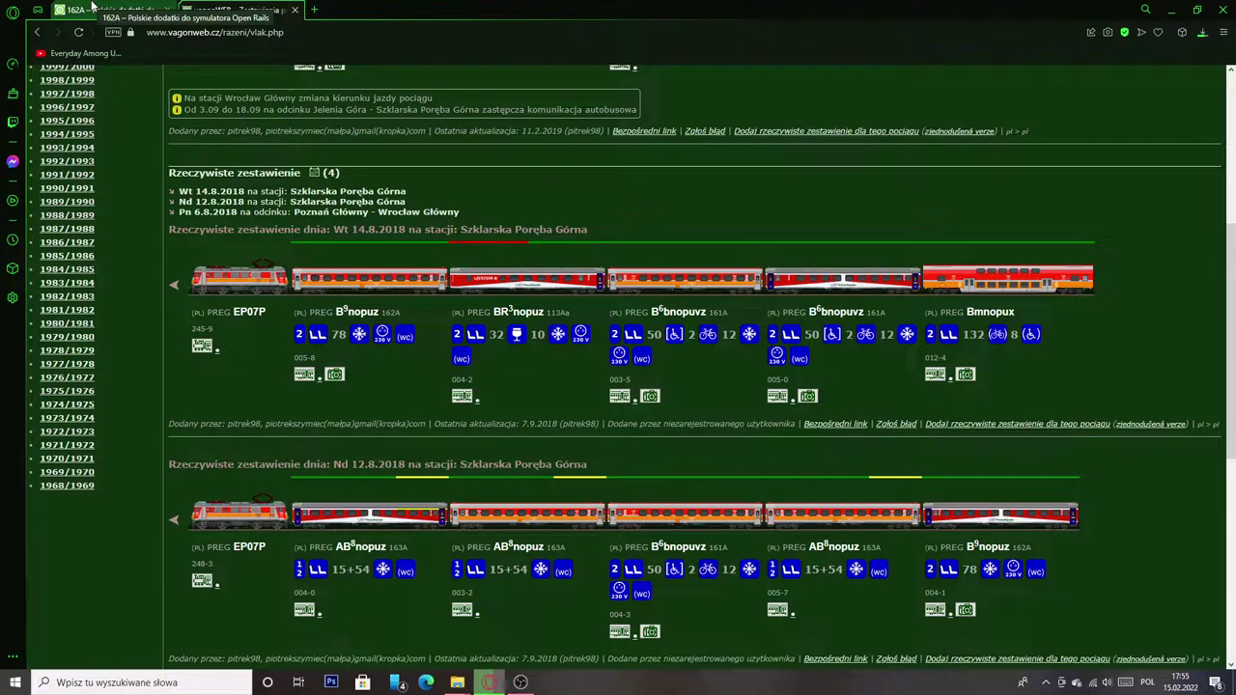
click(92, 8)
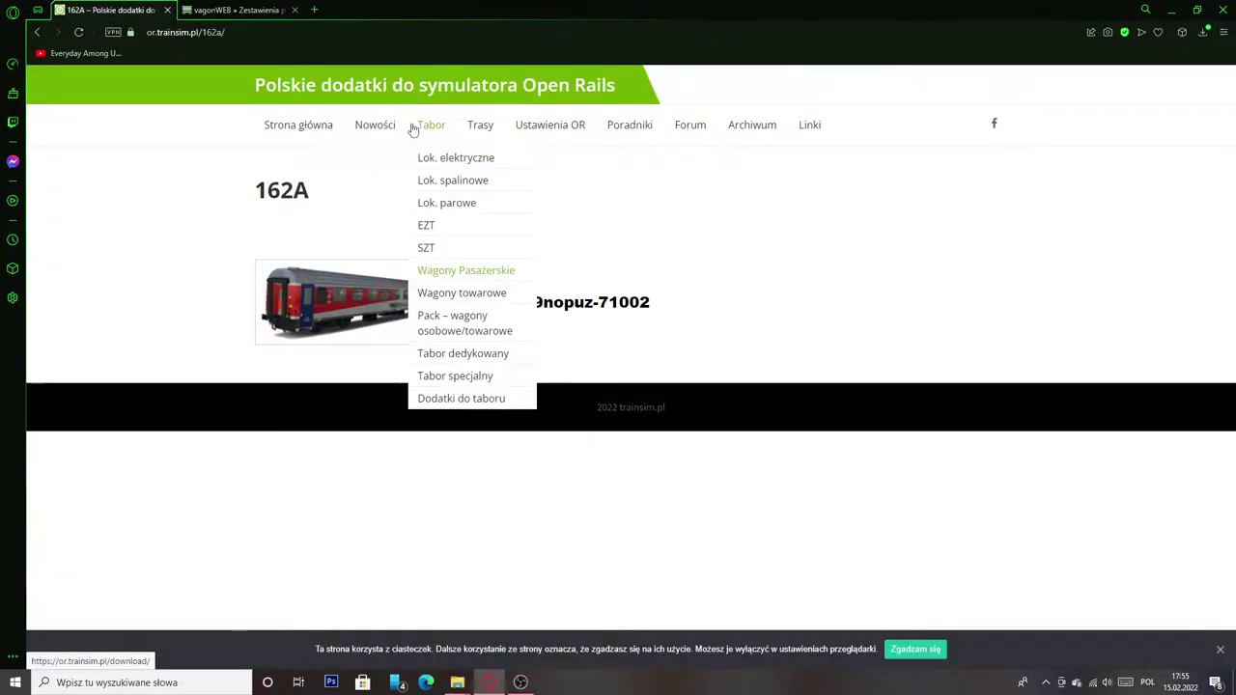
click(231, 10)
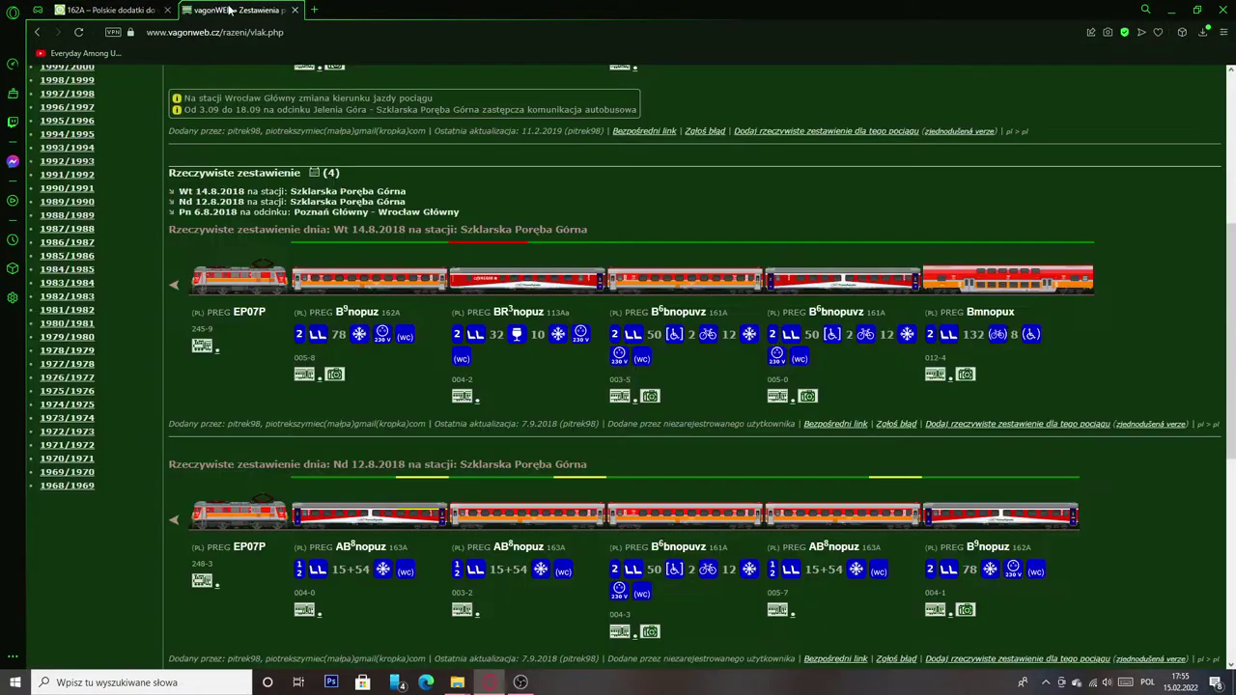
click(96, 8)
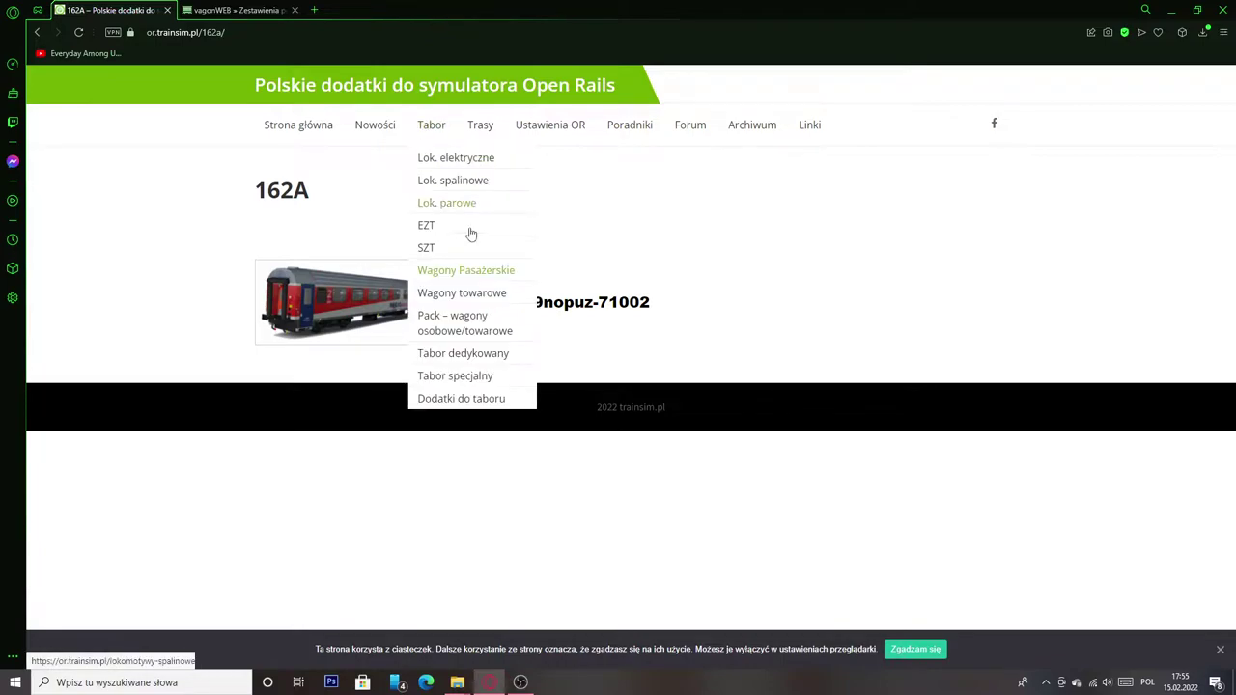
scroll(560, 318, down, 6)
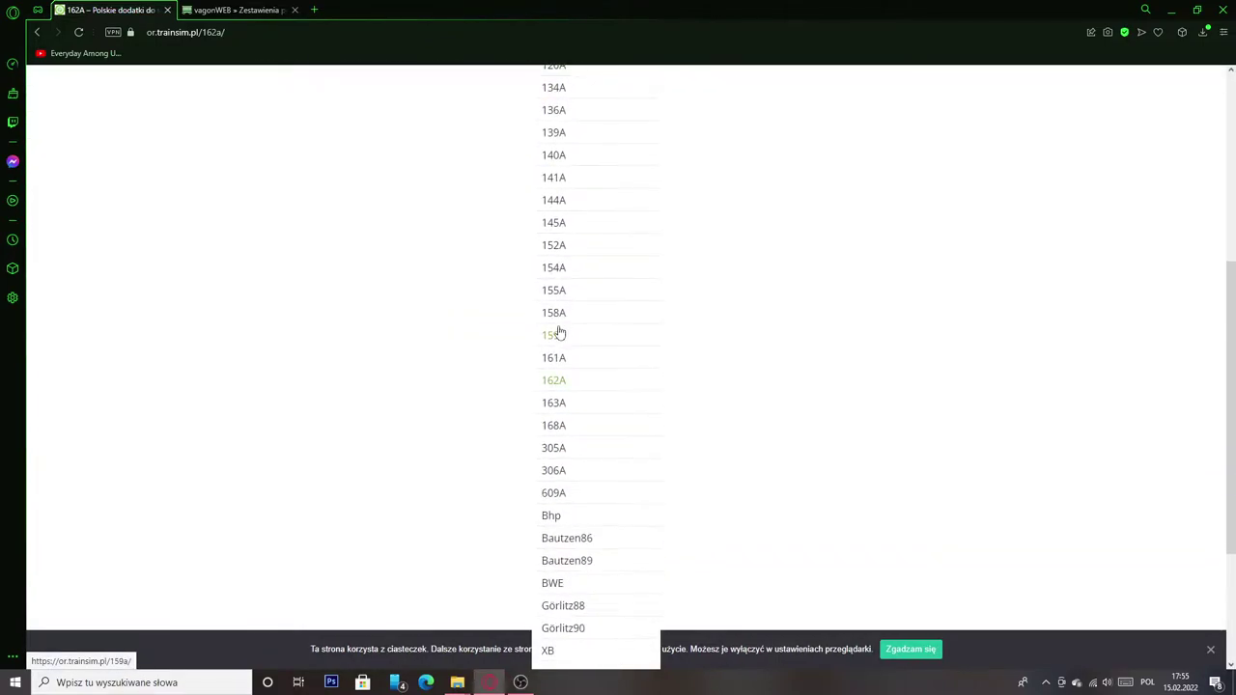
scroll(567, 432, up, 5)
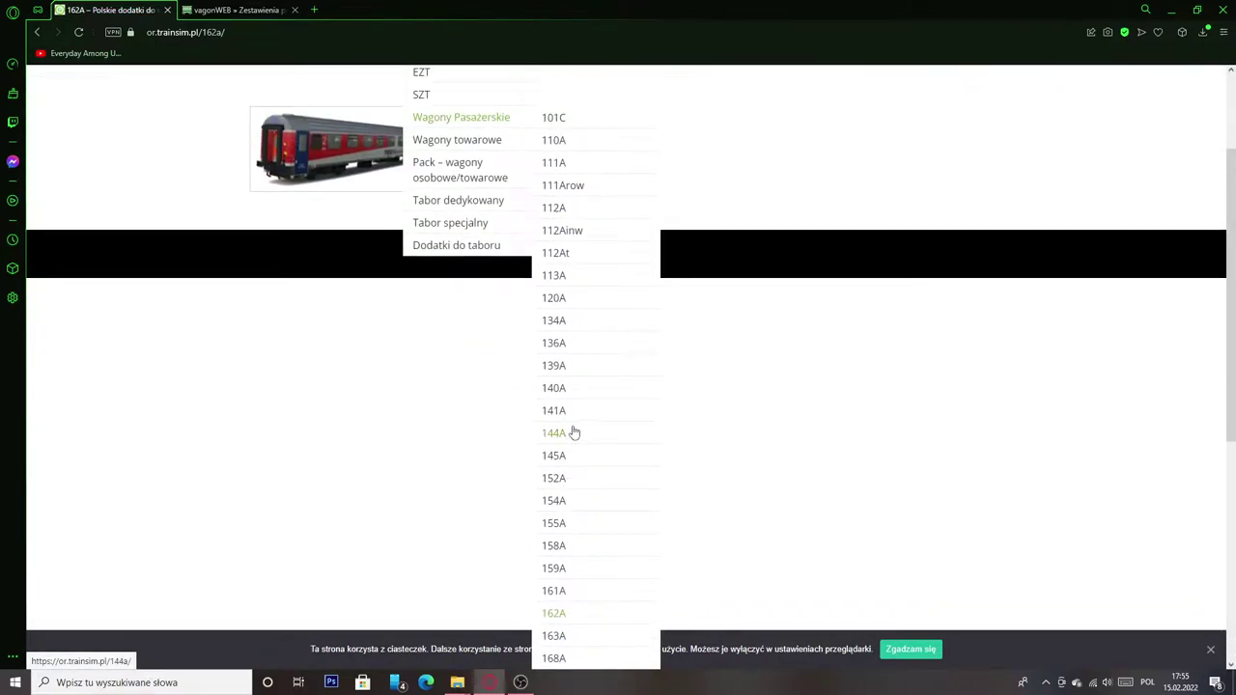
scroll(584, 440, down, 1)
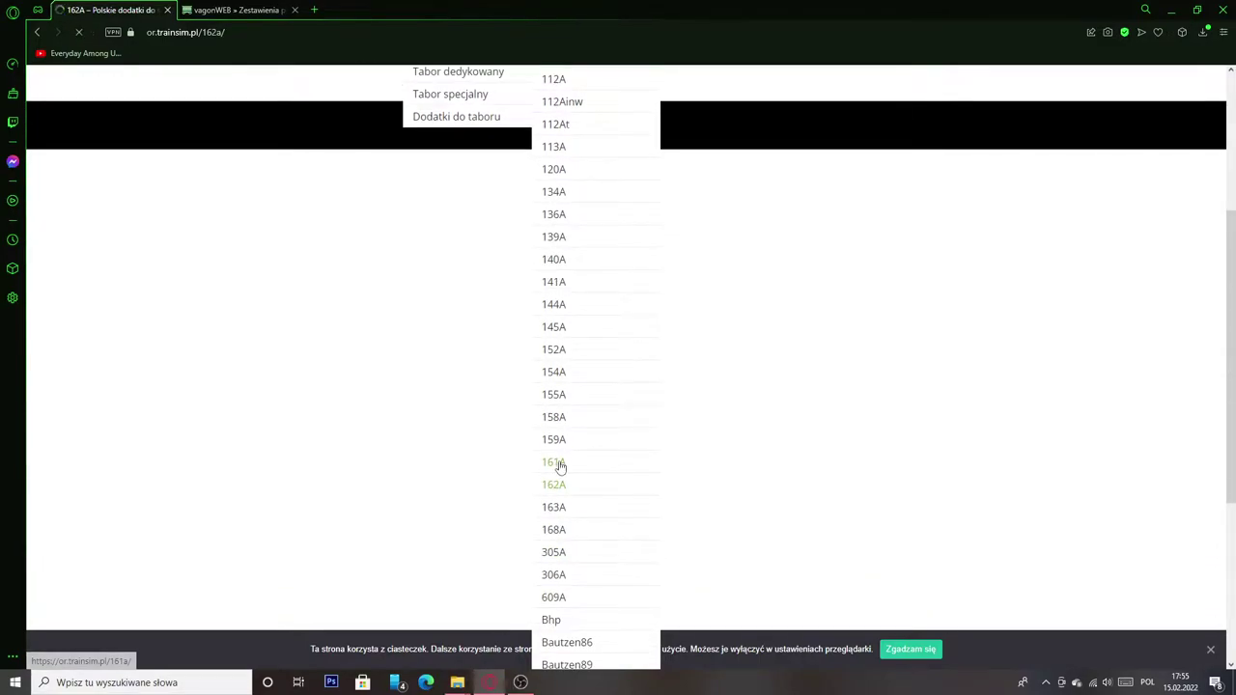
click(557, 463)
Examine the wagons in the train's planned composition and the actual composition for 14.8.2018 on the vagonWEB page.
click(236, 10)
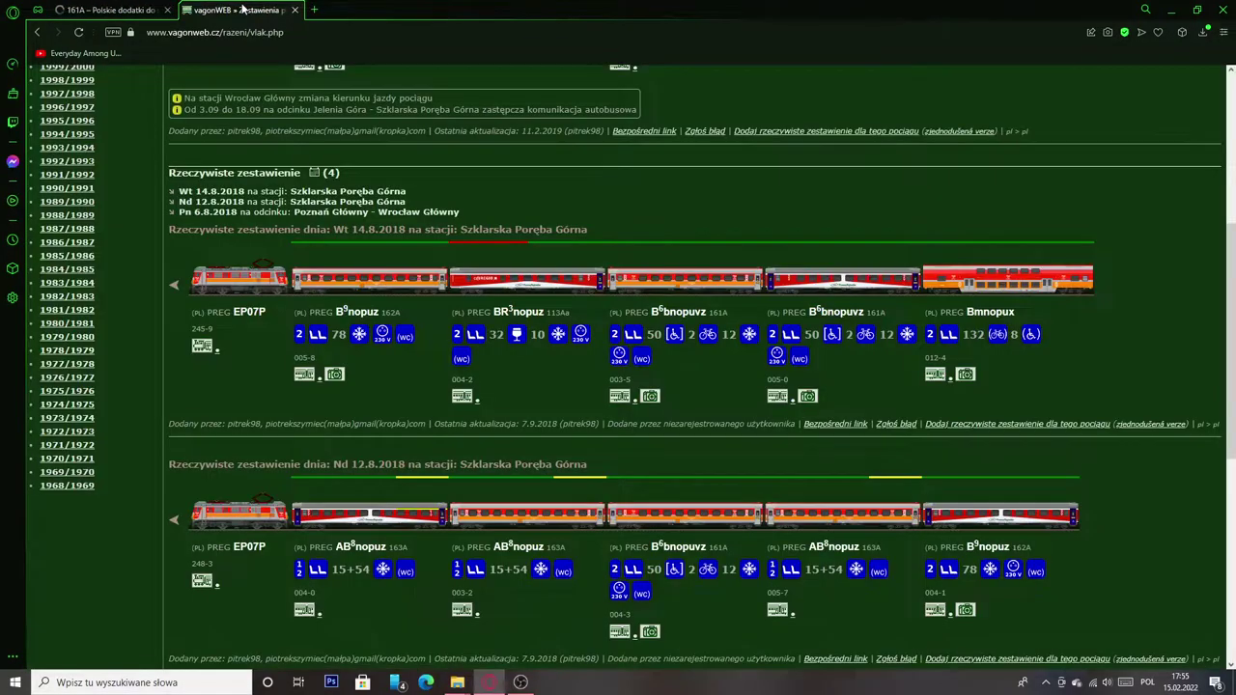
click(114, 8)
click(211, 8)
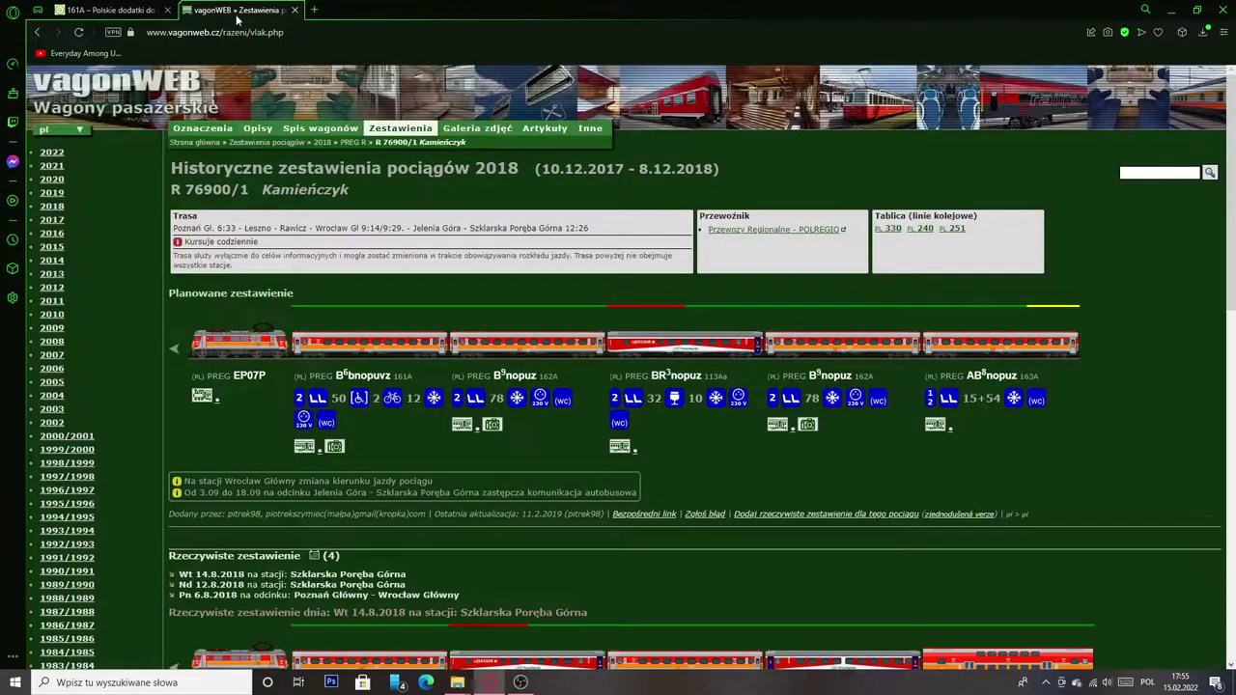
scroll(408, 372, down, 5)
scroll(420, 361, up, 3)
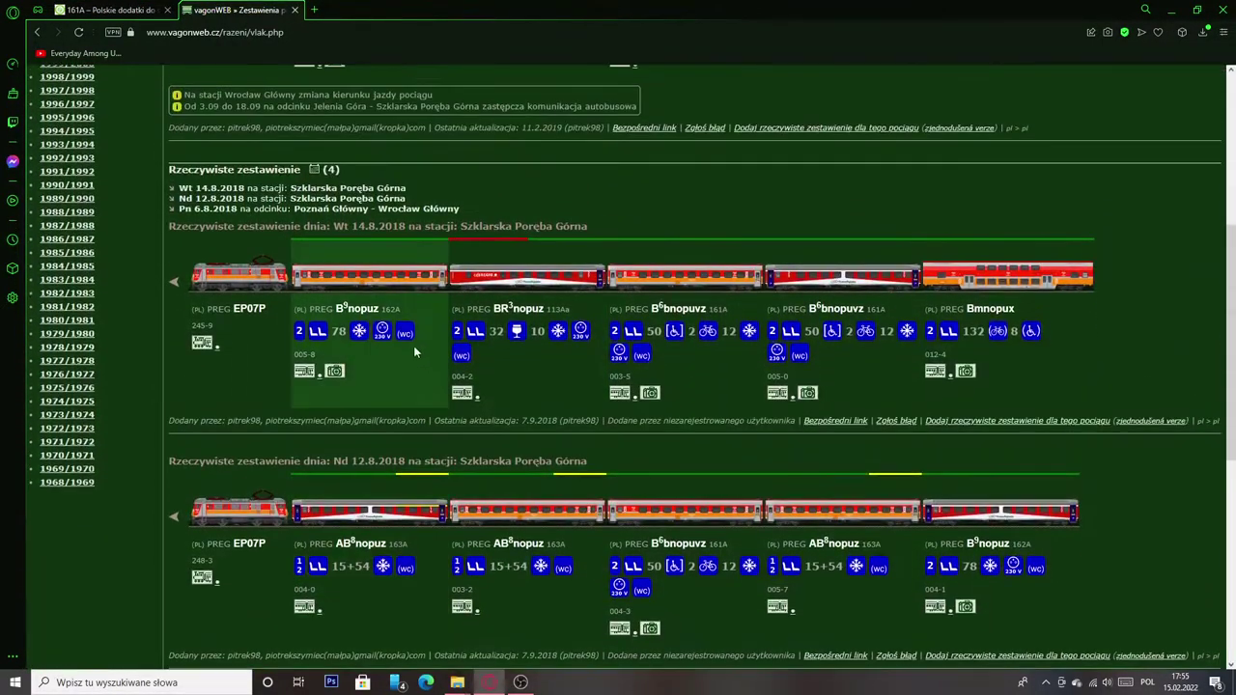
click(87, 10)
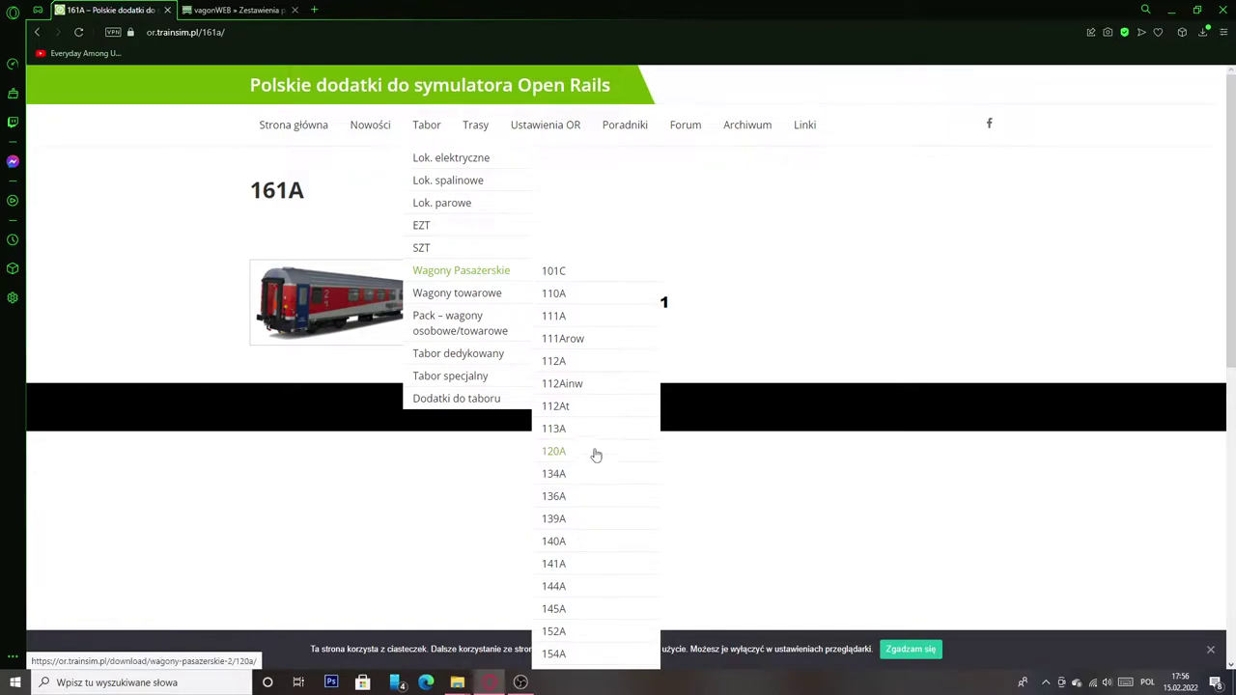
Open the 113A passenger wagon page on the add-ons site and download the PKPPR BR3nopuz-71004 wagon.
scroll(579, 478, down, 2)
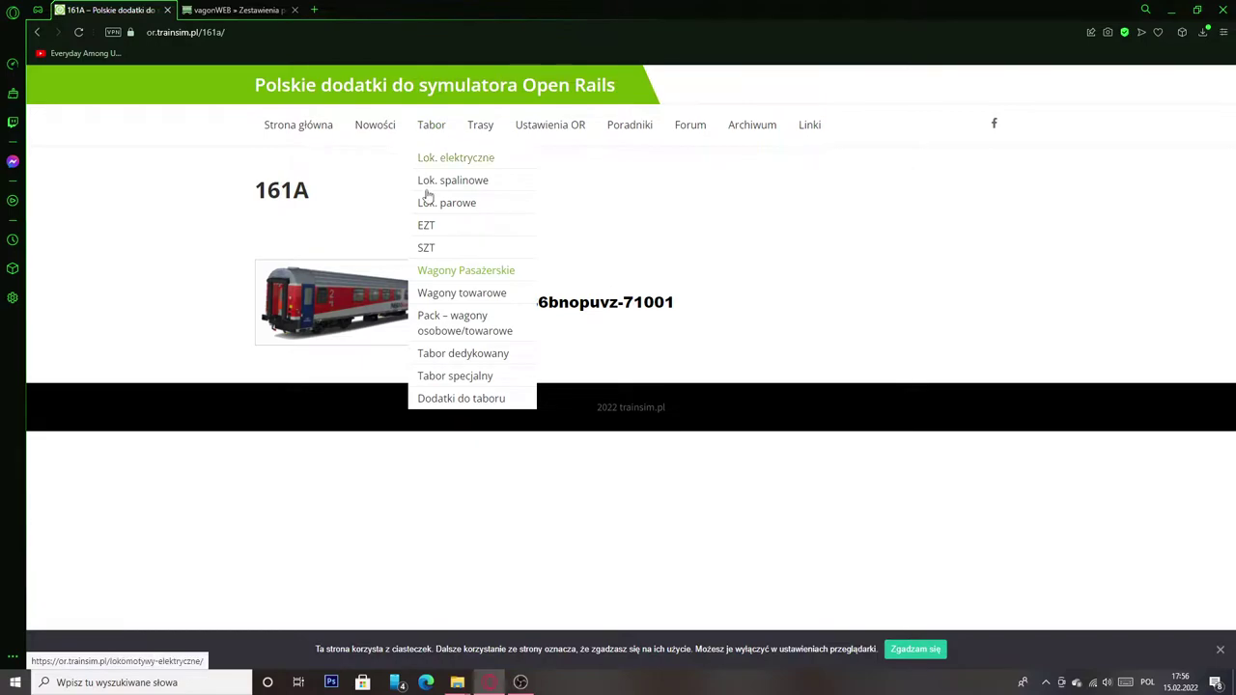
scroll(566, 320, down, 1)
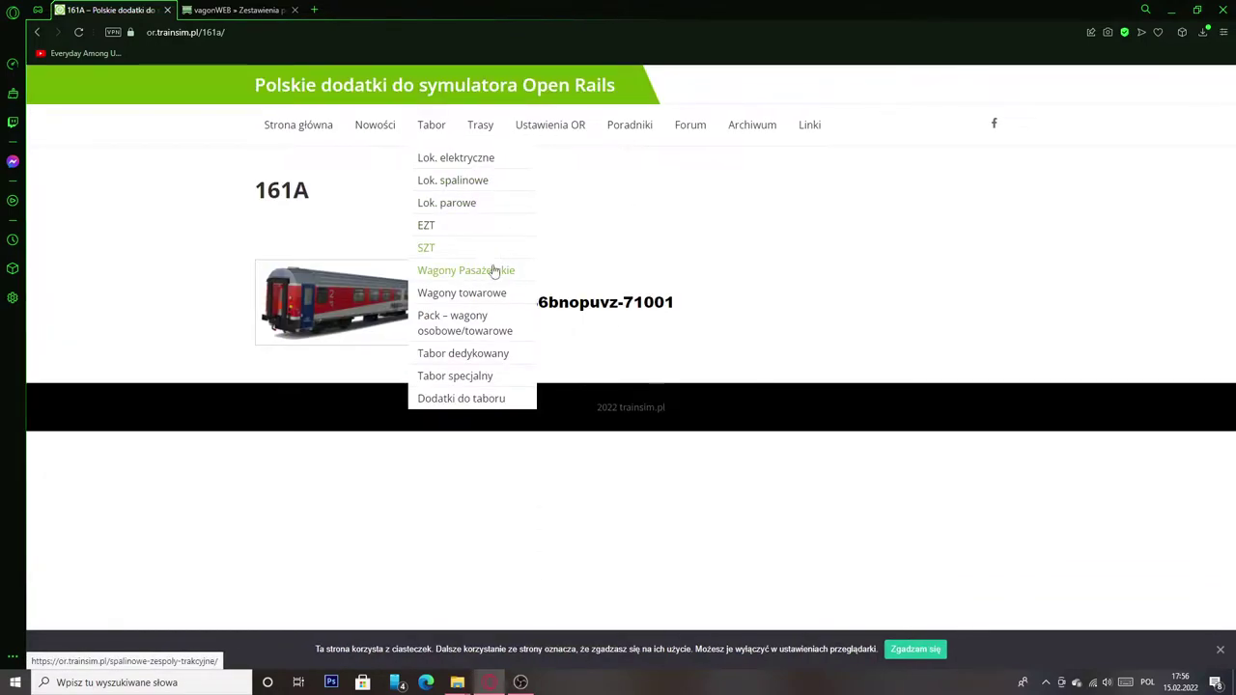
scroll(579, 361, down, 3)
scroll(581, 383, down, 2)
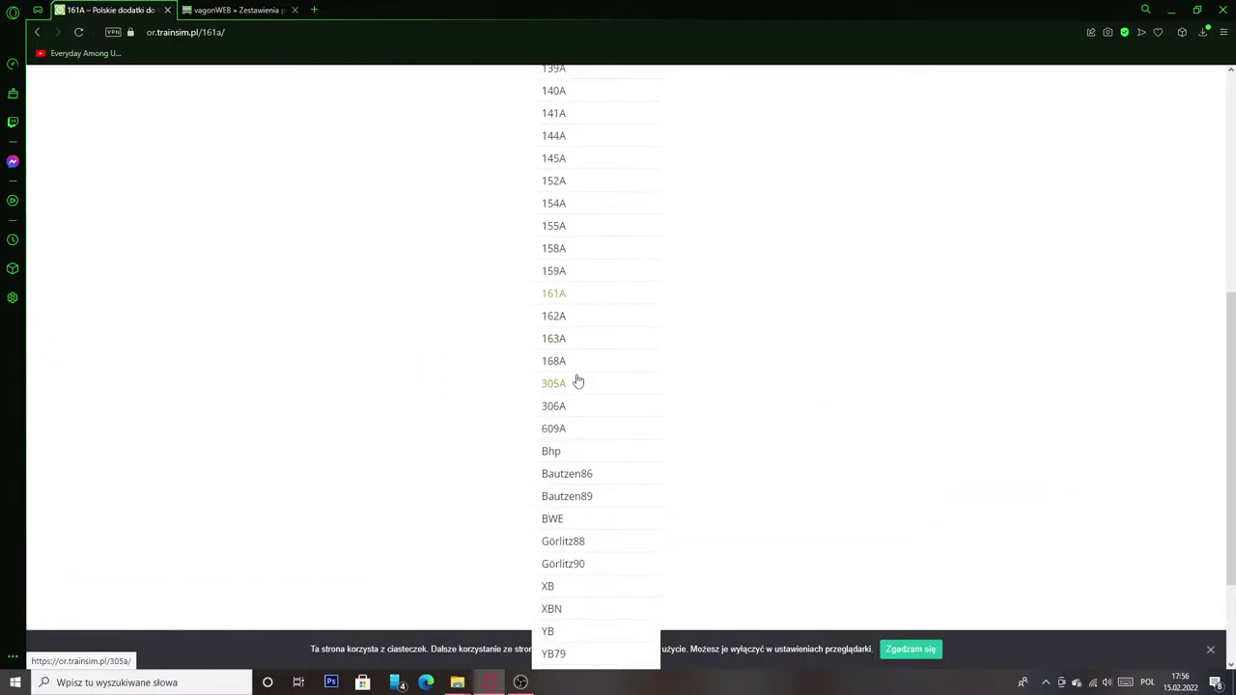
scroll(580, 381, down, 1)
scroll(584, 376, up, 4)
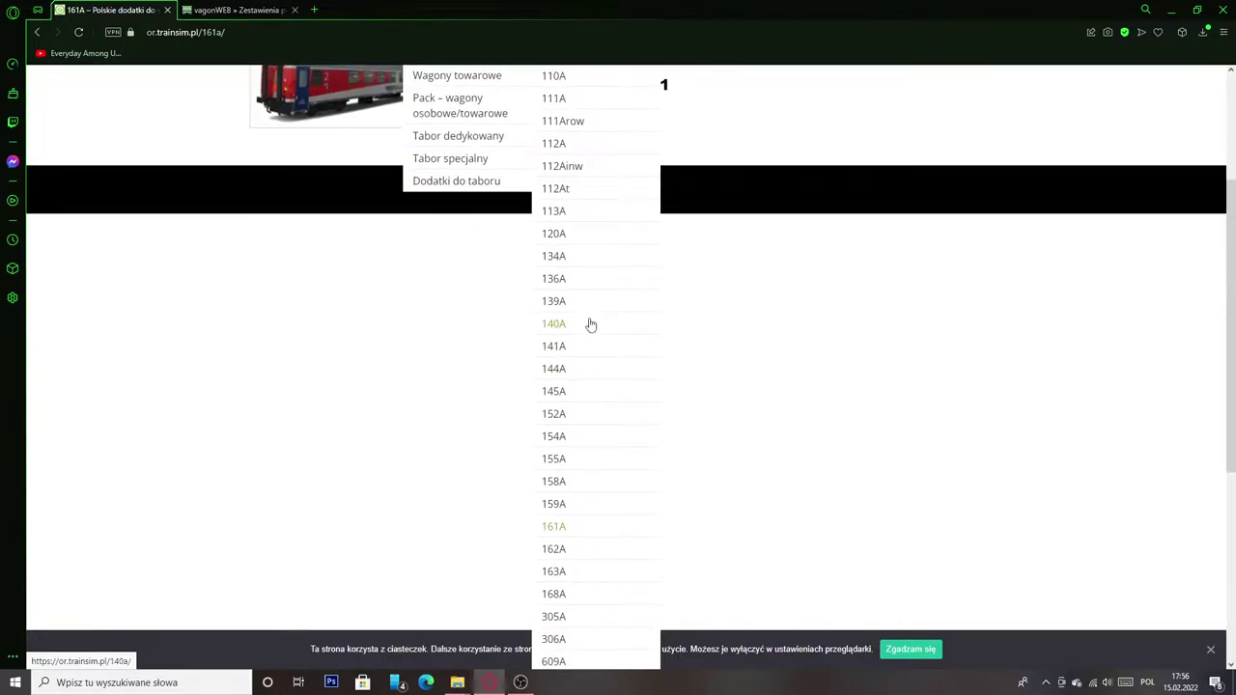
click(573, 217)
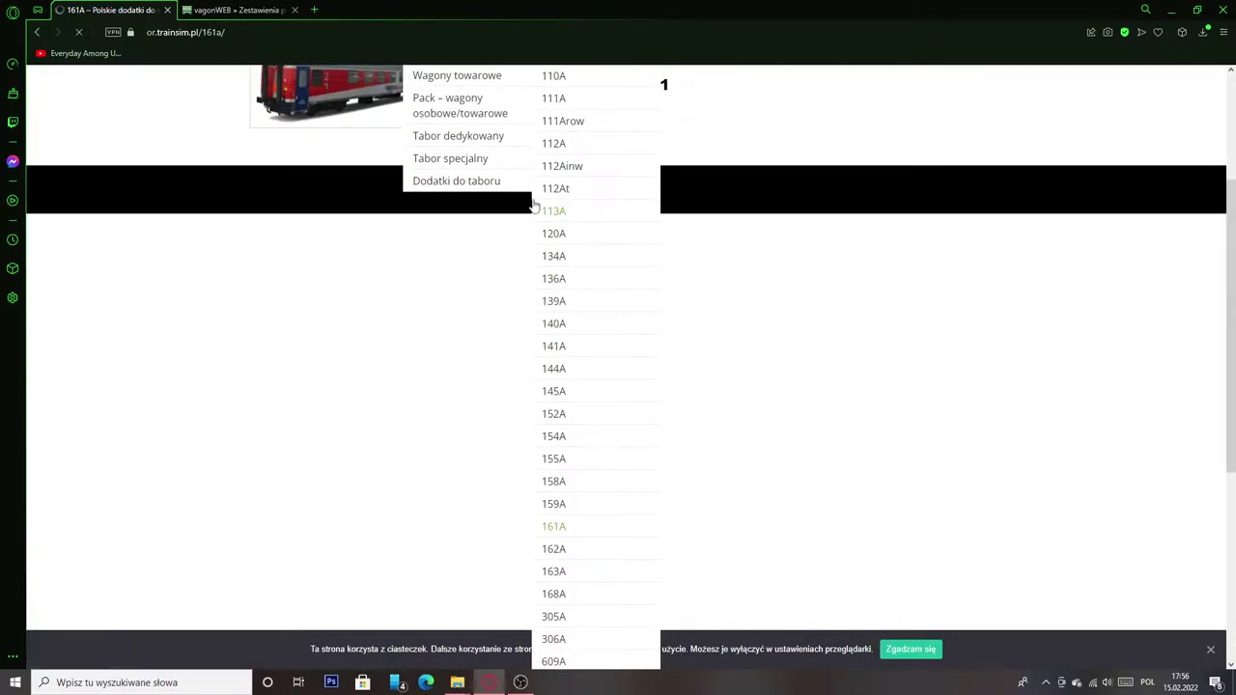
scroll(436, 327, down, 4)
scroll(436, 327, down, 1)
click(395, 471)
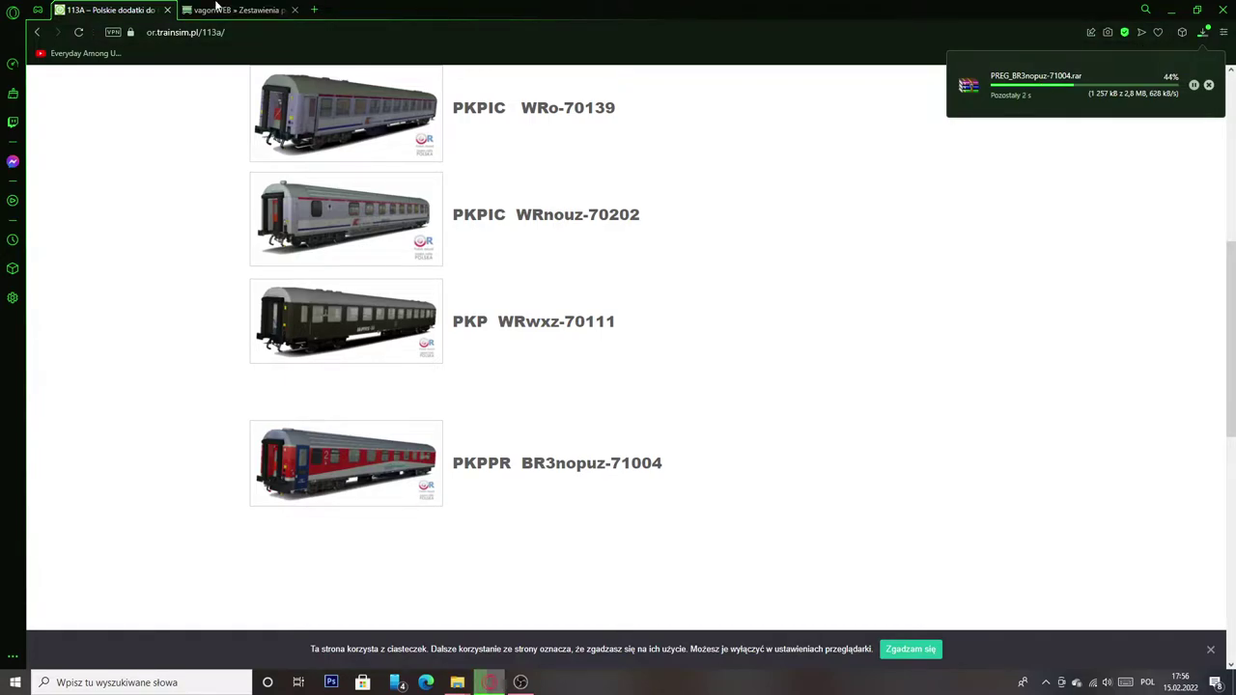
Look up the wagon following BR3nopuz in the 14.8.2018 composition and return to the add-ons site's 161A page.
click(260, 8)
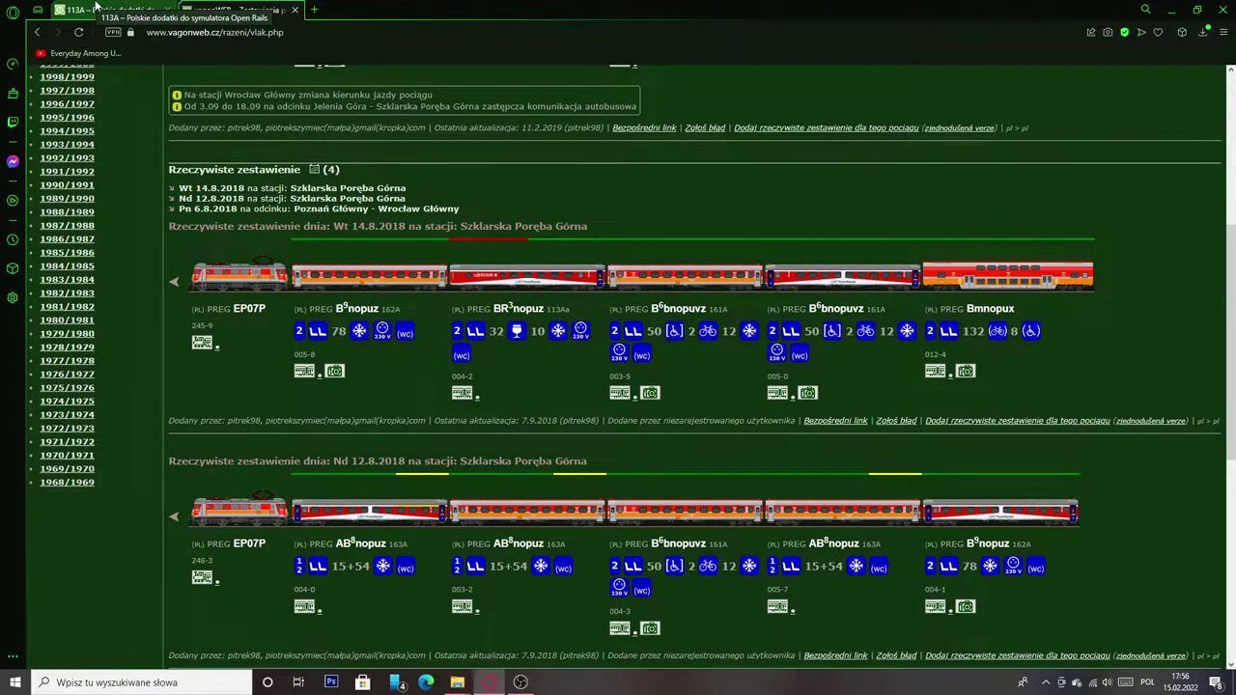
click(95, 8)
scroll(628, 348, up, 5)
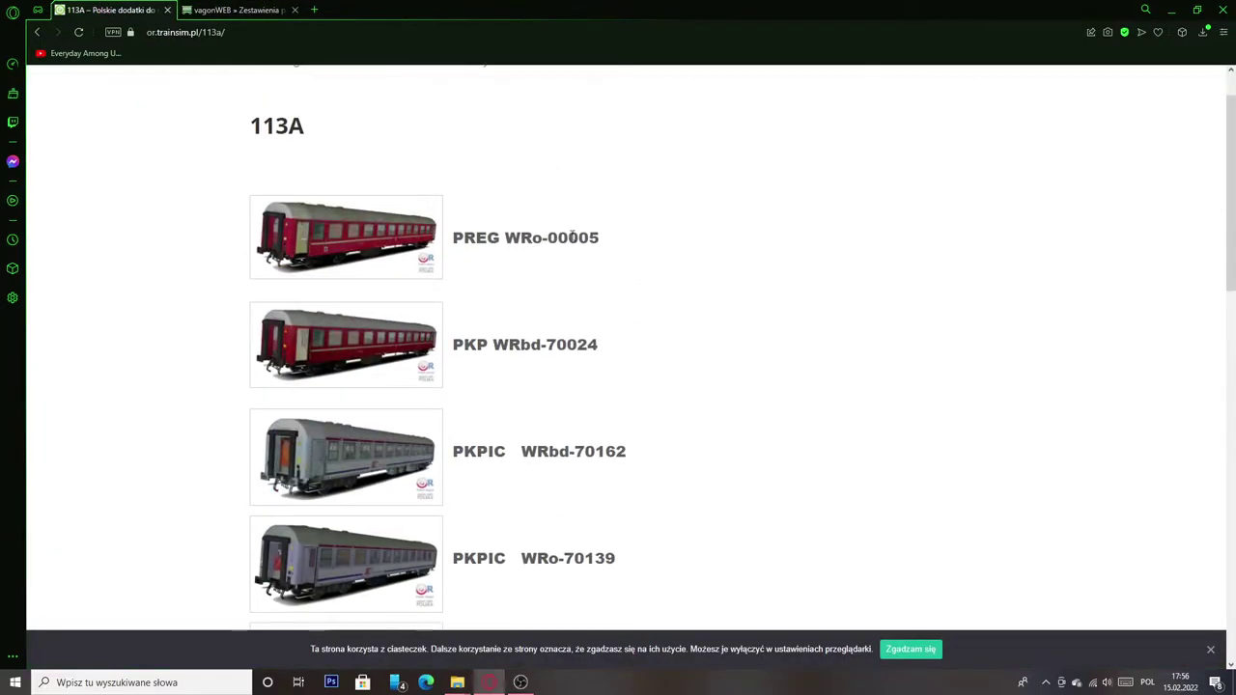
mouse_move(442, 124)
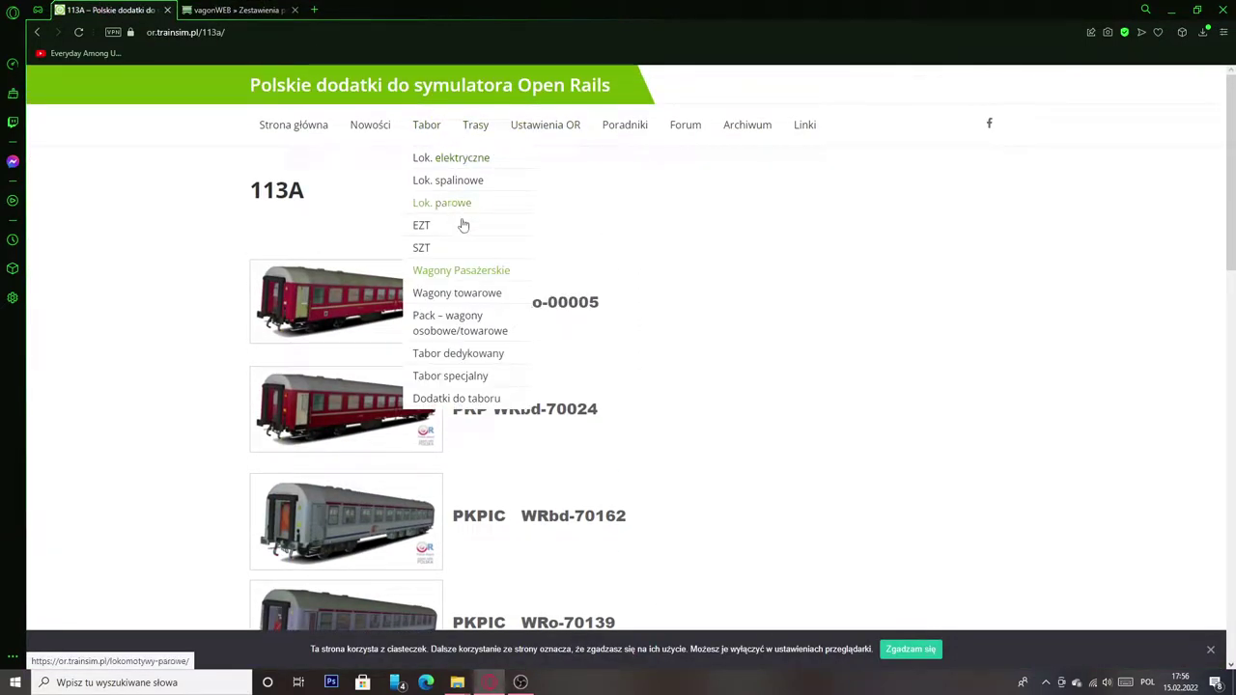
mouse_move(483, 274)
scroll(574, 303, down, 4)
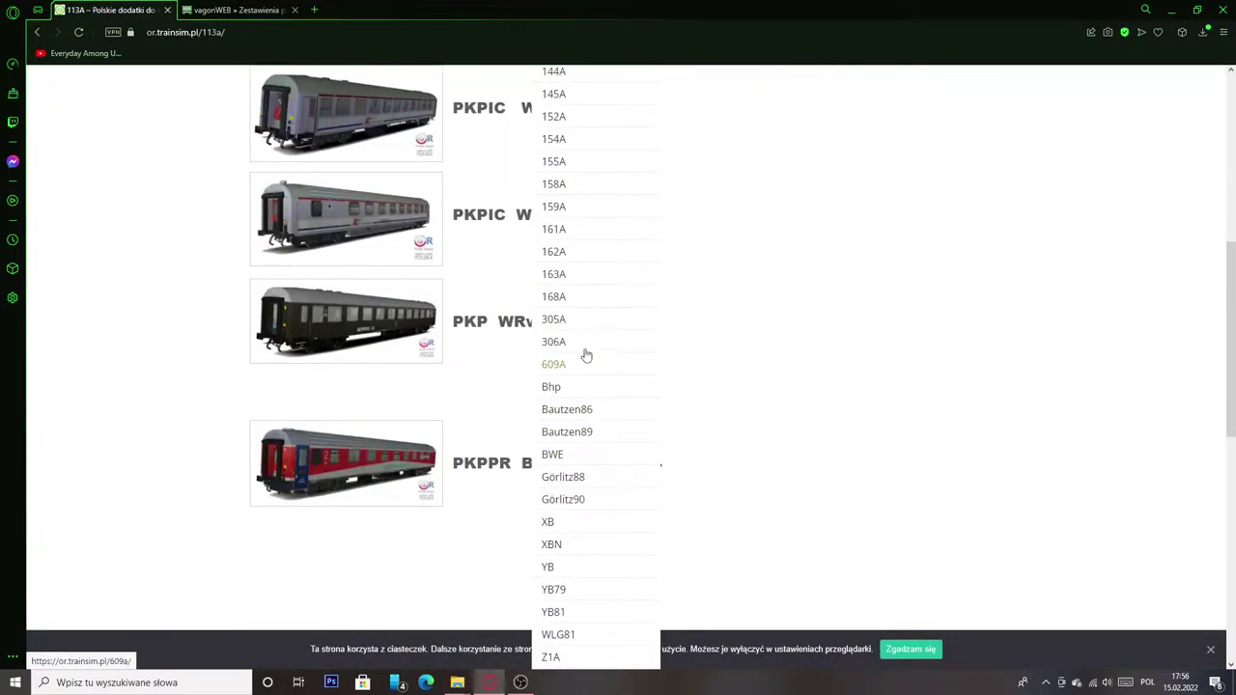
click(567, 236)
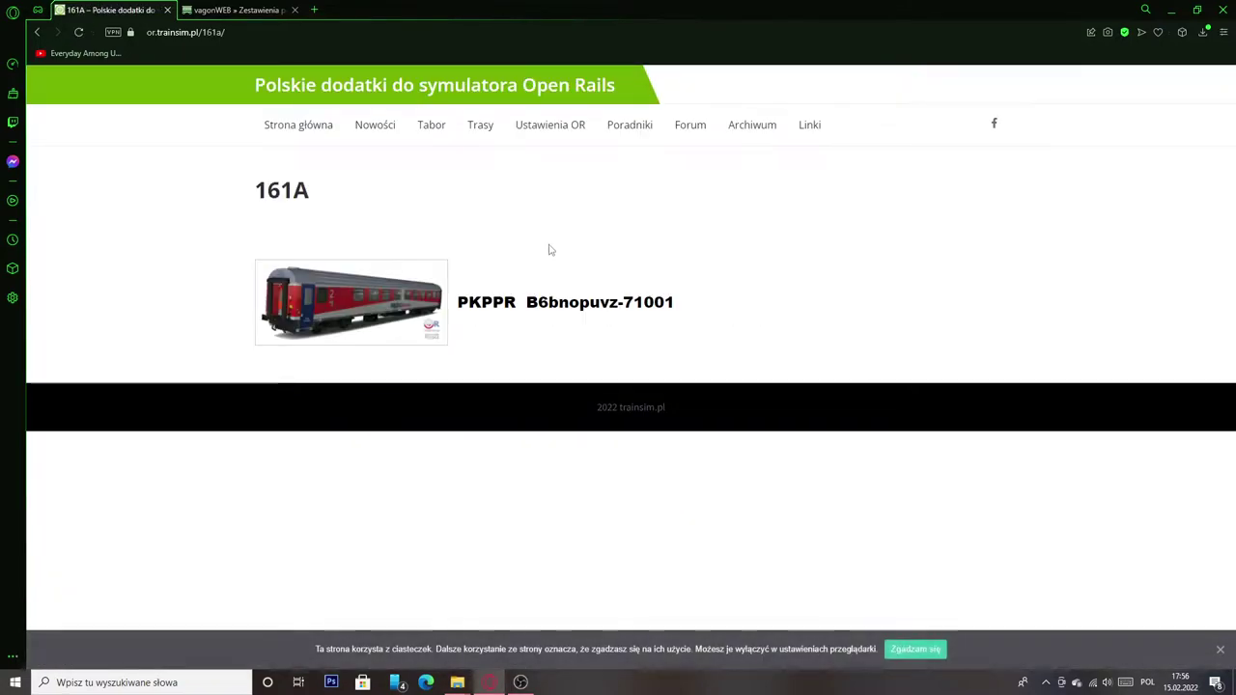
mouse_move(447, 135)
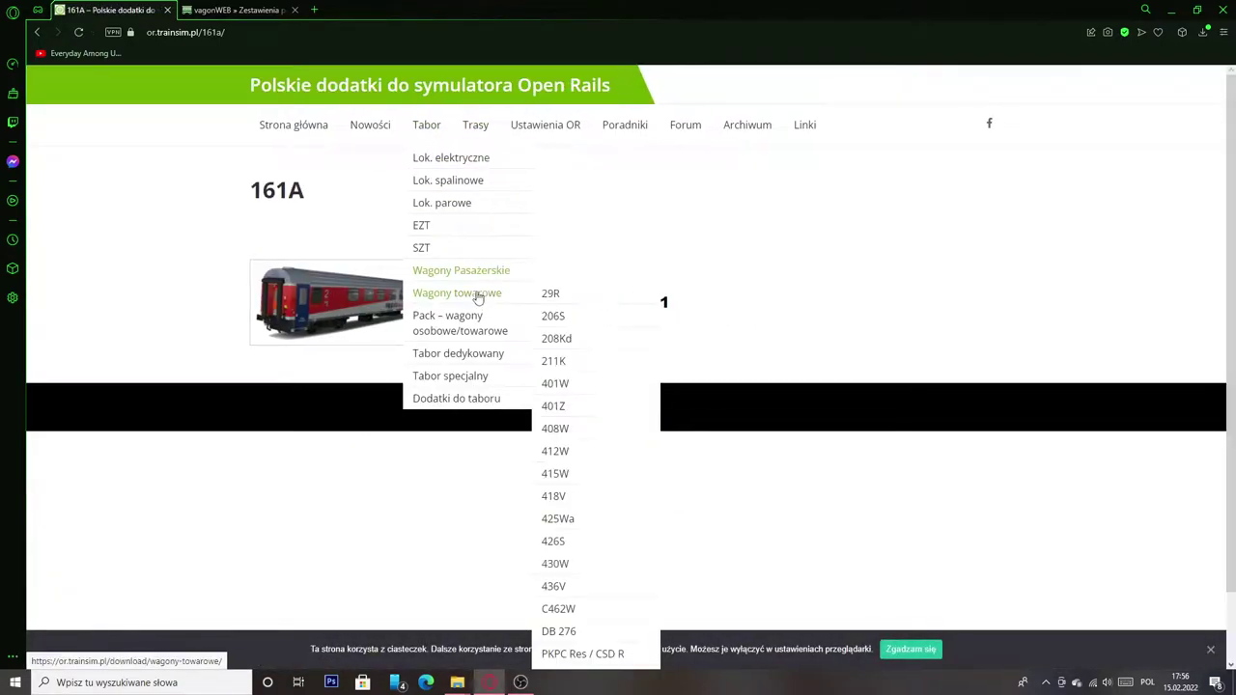
scroll(588, 405, down, 5)
scroll(585, 392, up, 1)
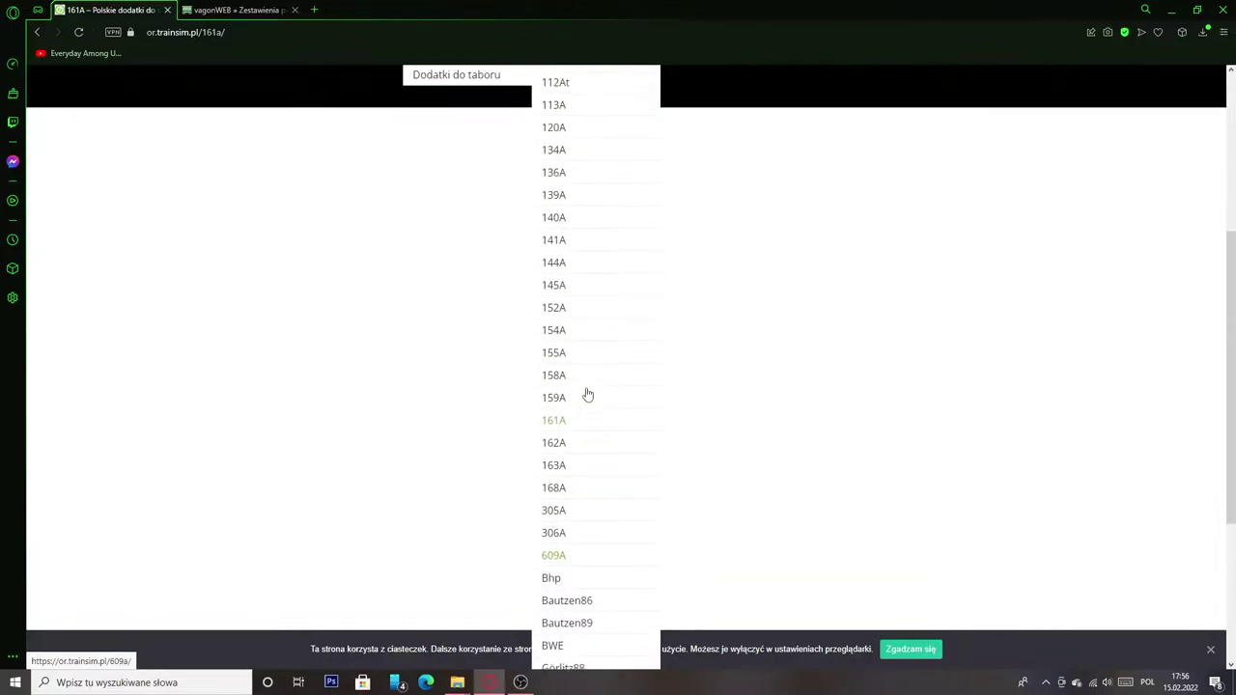
click(577, 400)
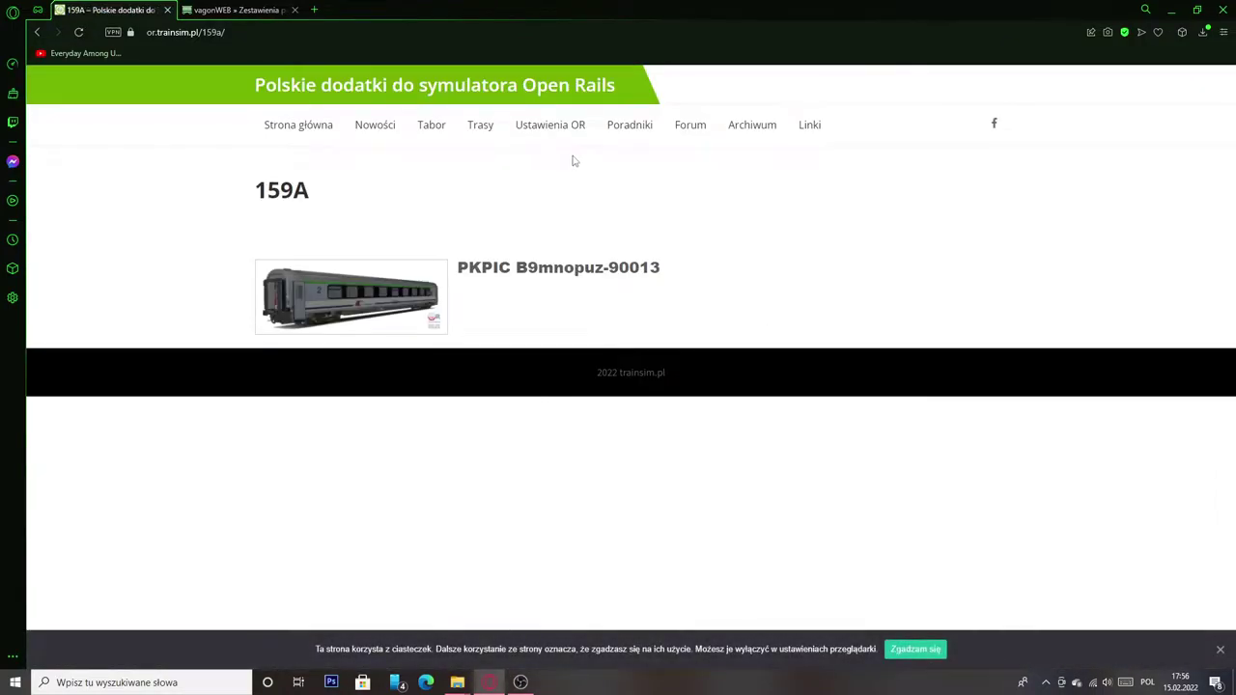
Open the 161A passenger wagon page and download the PKPPR B6bnopuvz-71001 wagon.
mouse_move(455, 129)
mouse_move(453, 277)
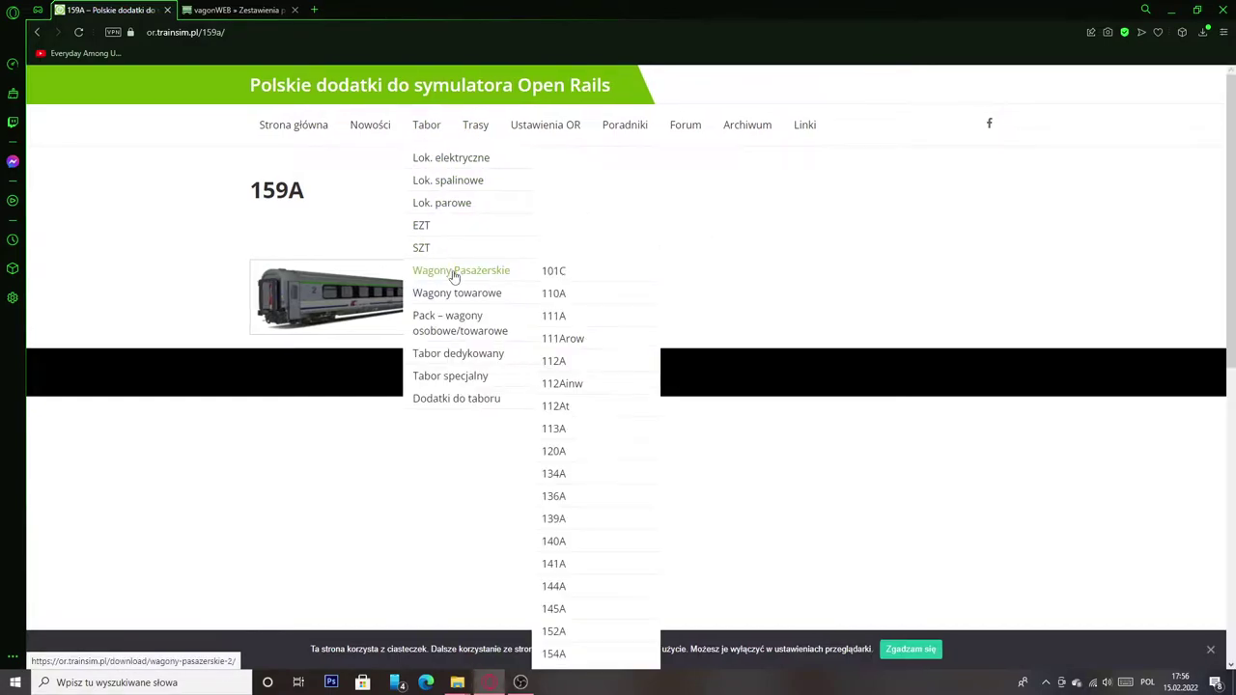
scroll(550, 319, down, 3)
scroll(477, 180, up, 3)
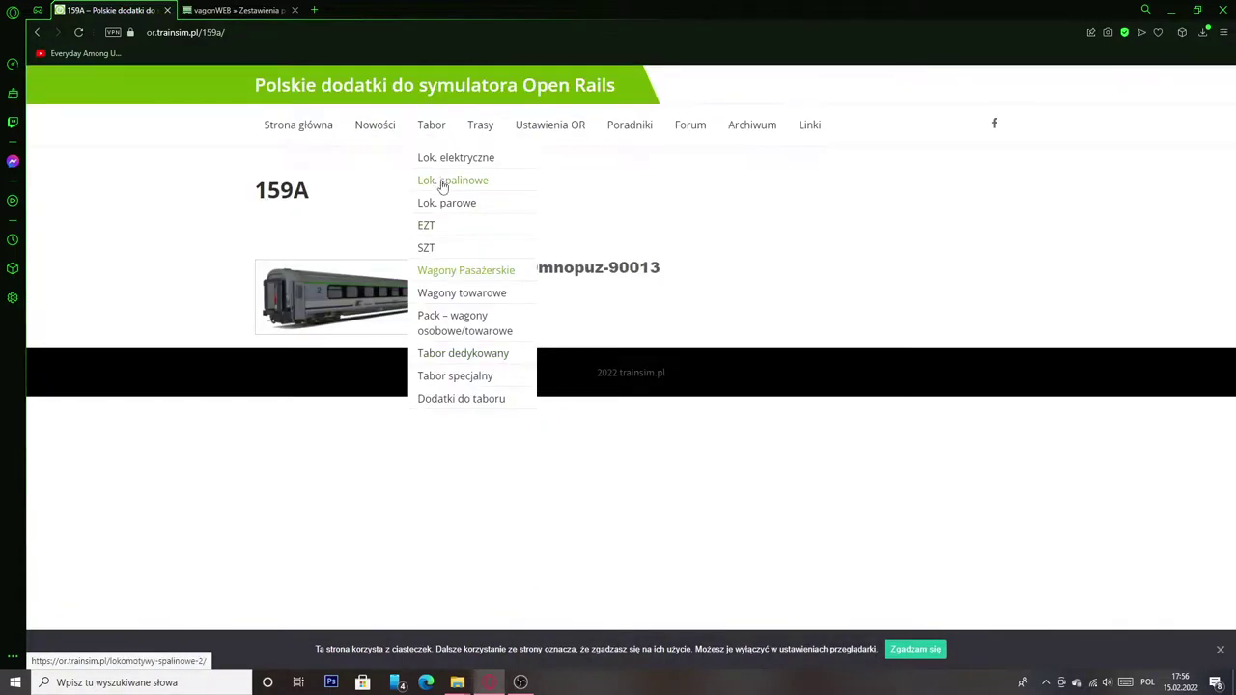
mouse_move(505, 270)
scroll(579, 323, down, 4)
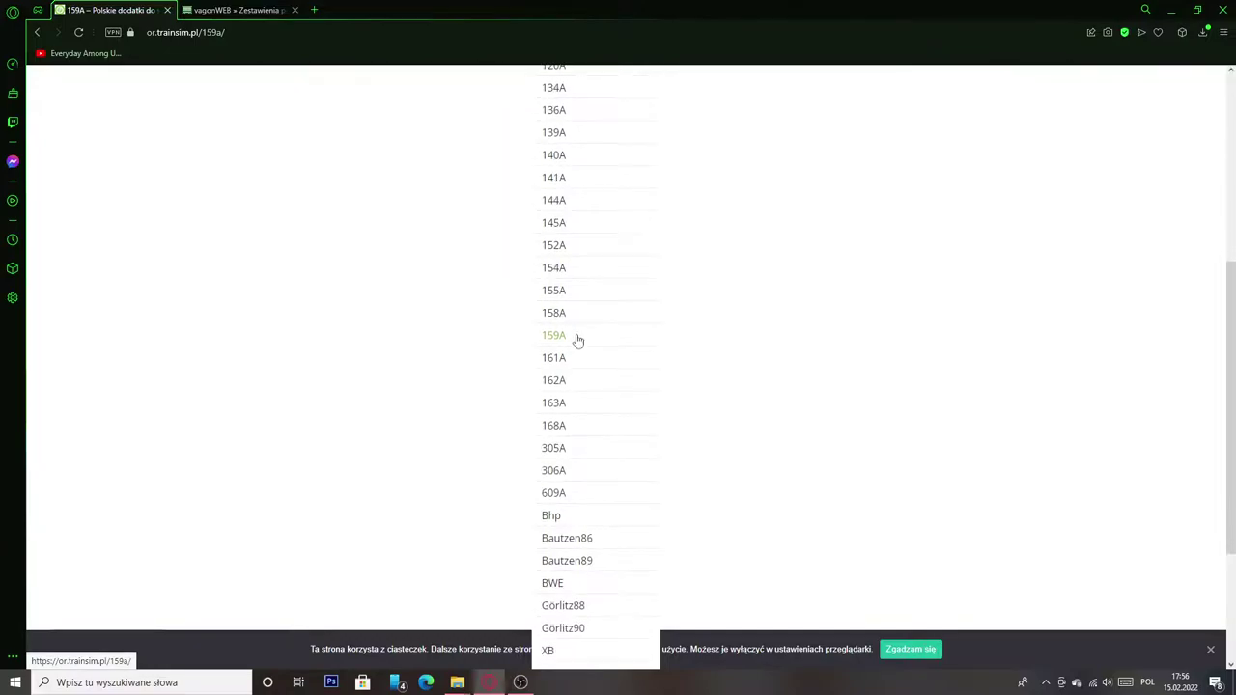
click(577, 365)
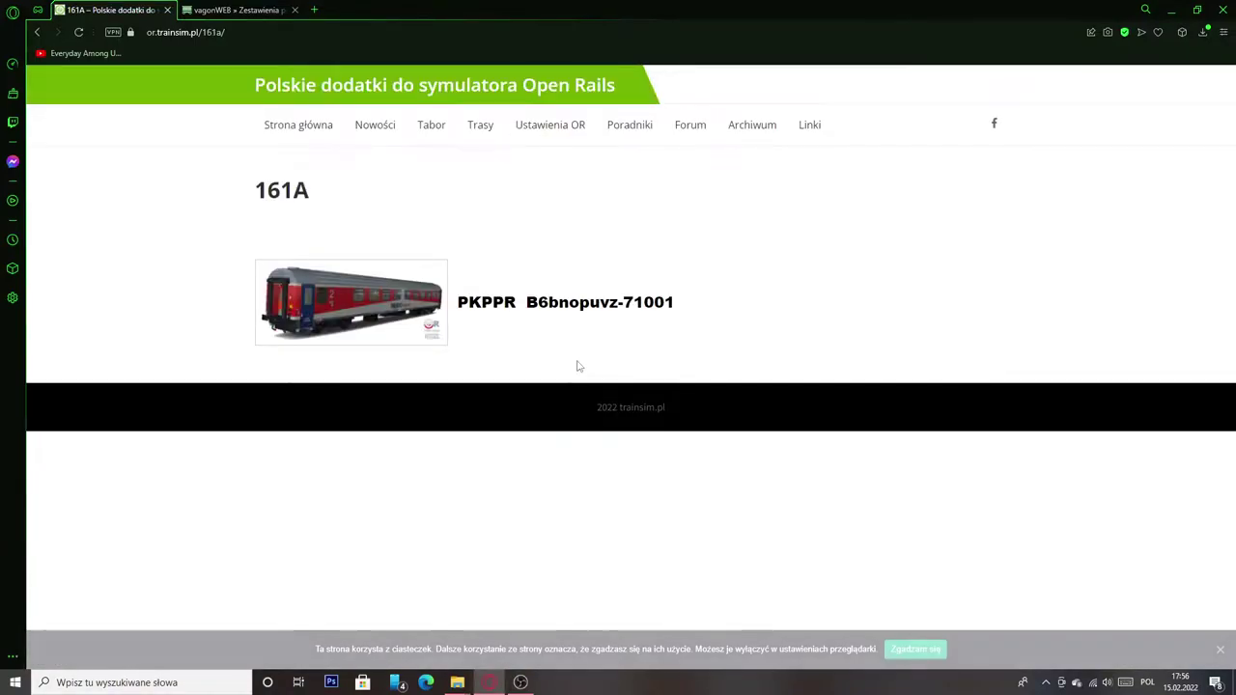
click(384, 331)
Check the composition's remaining Bmnopux double-deck wagon on vagonWEB and open the Görlitz88 passenger wagon page to view its models.
click(222, 9)
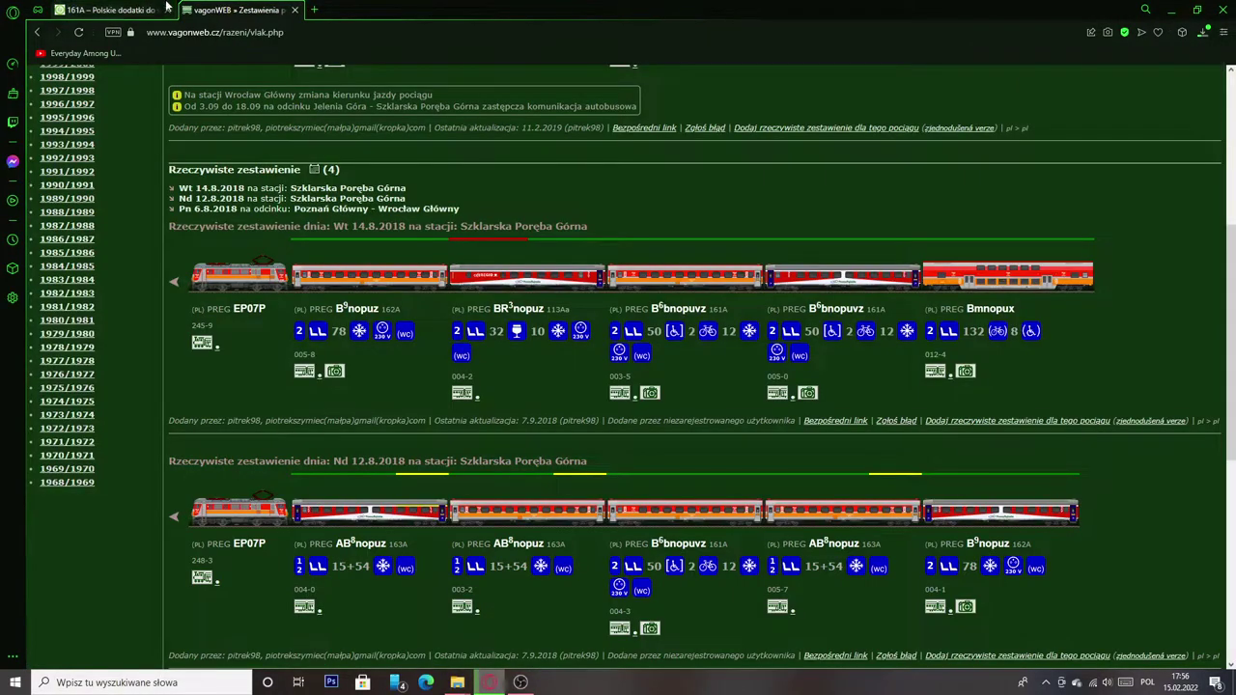
click(97, 11)
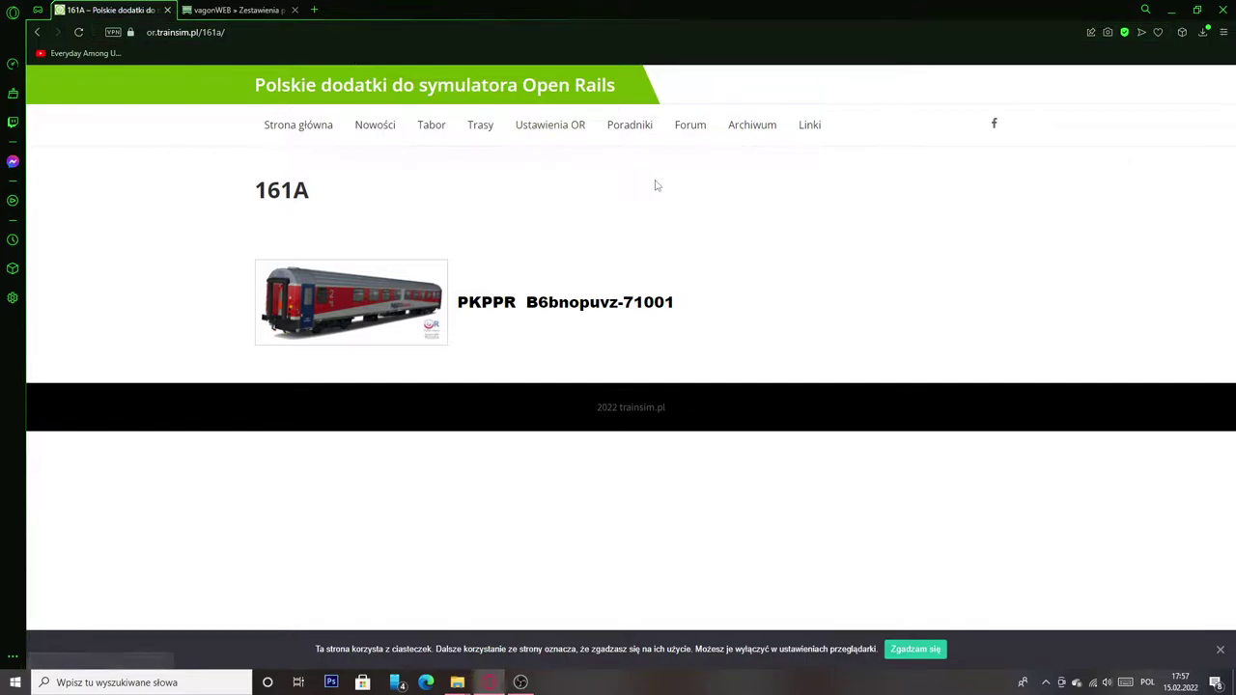
mouse_move(477, 273)
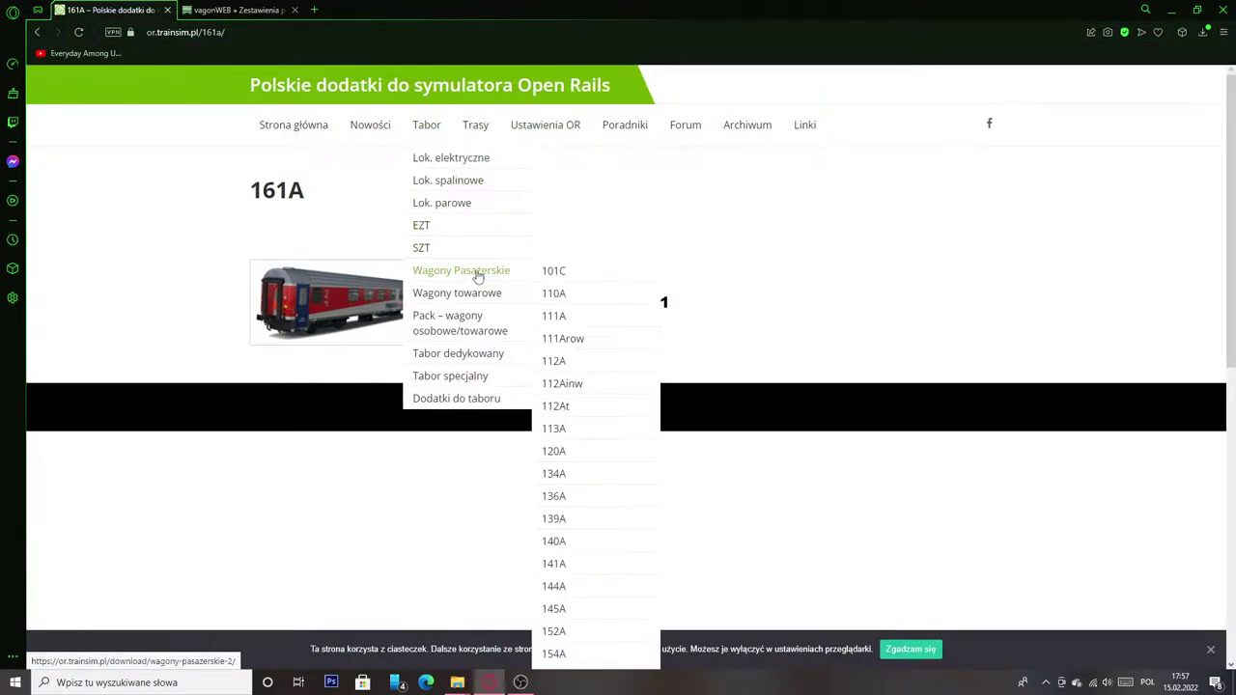
scroll(590, 455, down, 5)
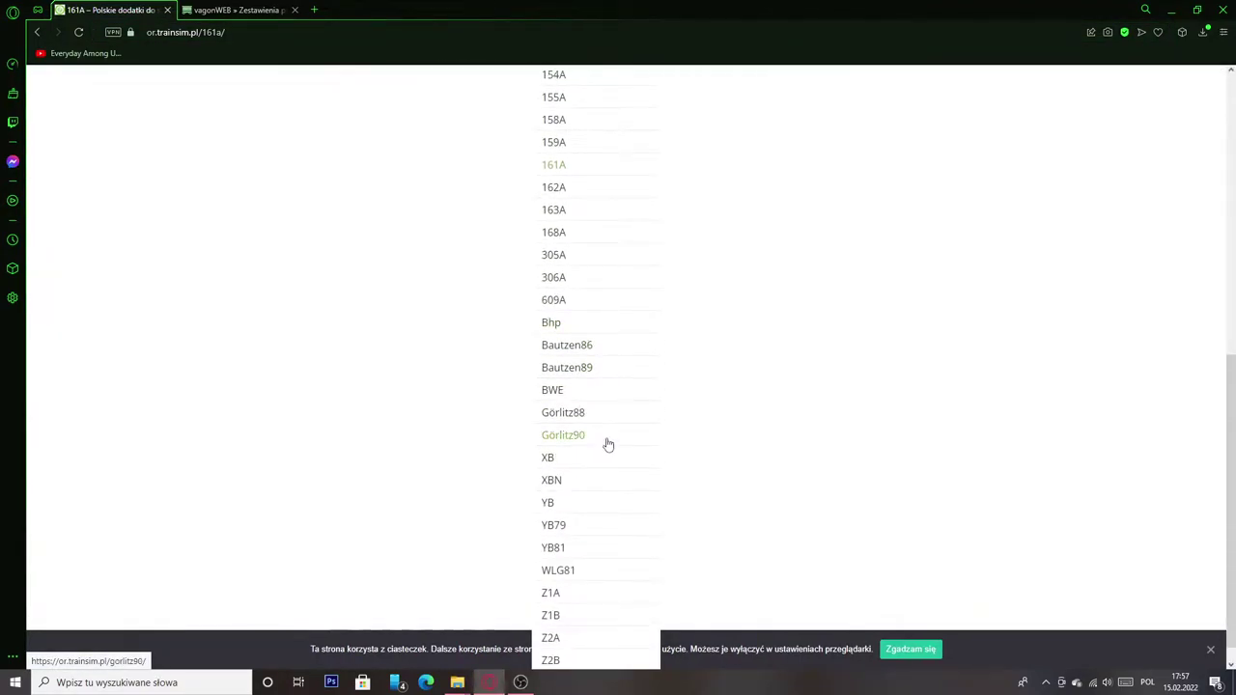
scroll(607, 449, down, 1)
click(592, 397)
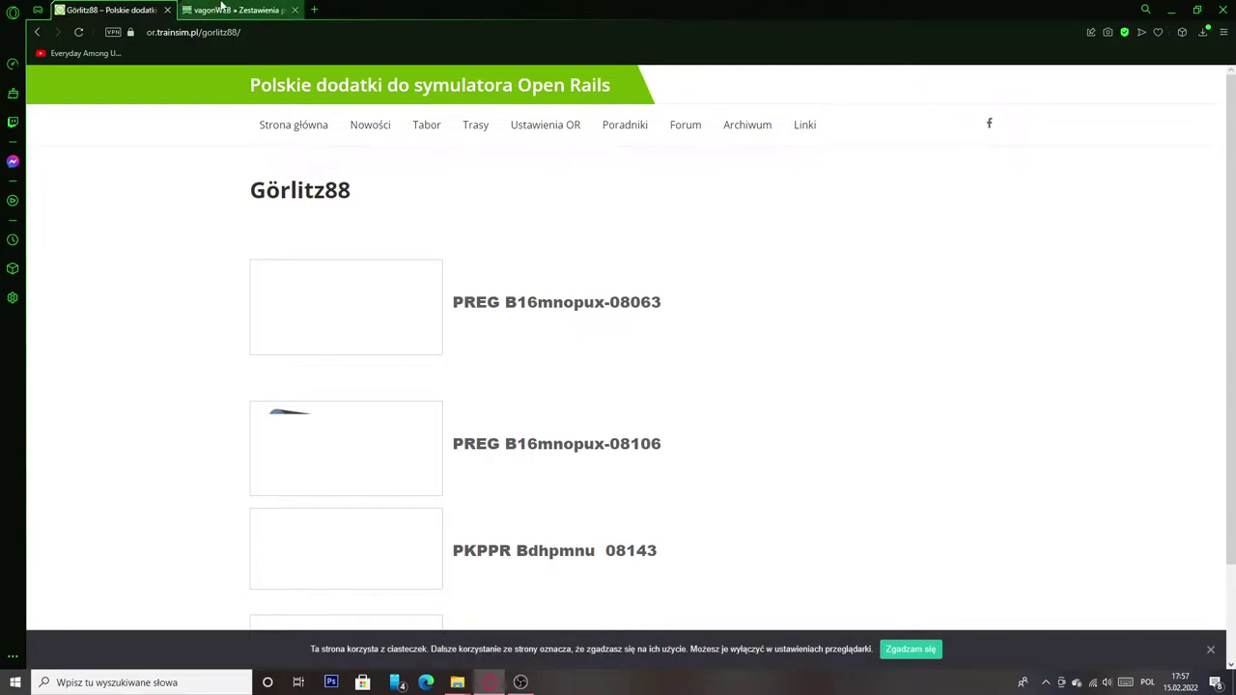
scroll(537, 213, down, 2)
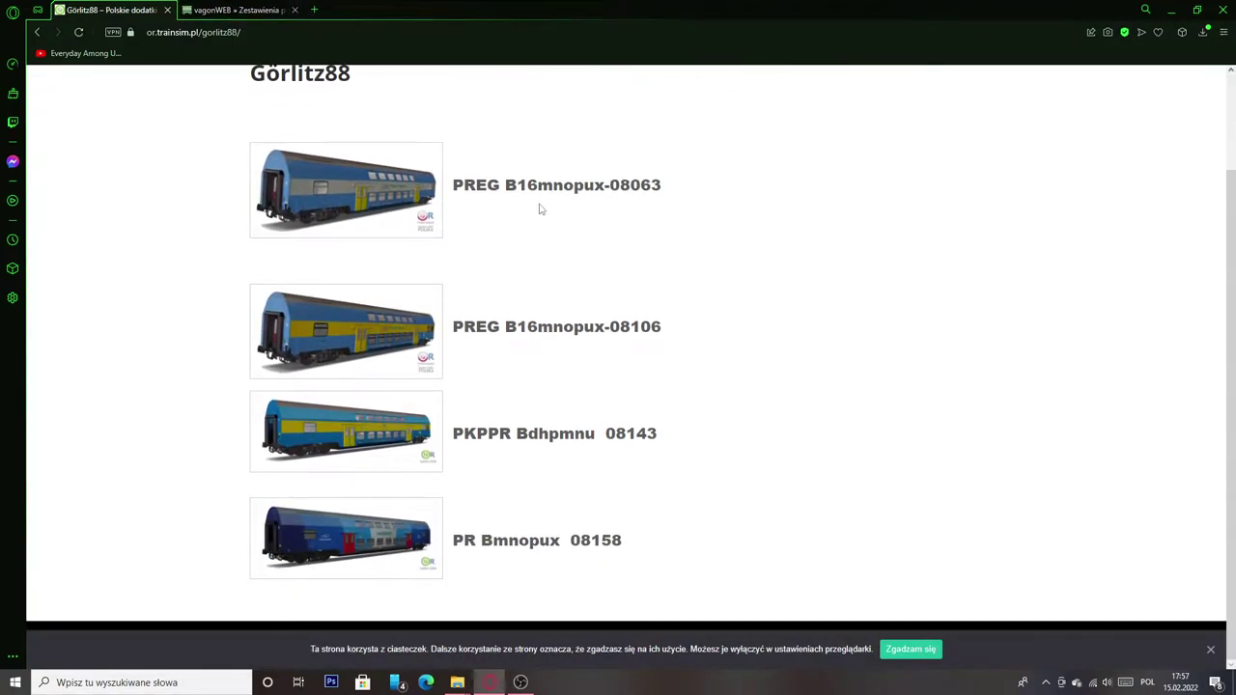
Compare the Görlitz88 models on the add-ons site with the Bmnopux wagon in vagonWEB's 14.8.2018 composition.
click(250, 6)
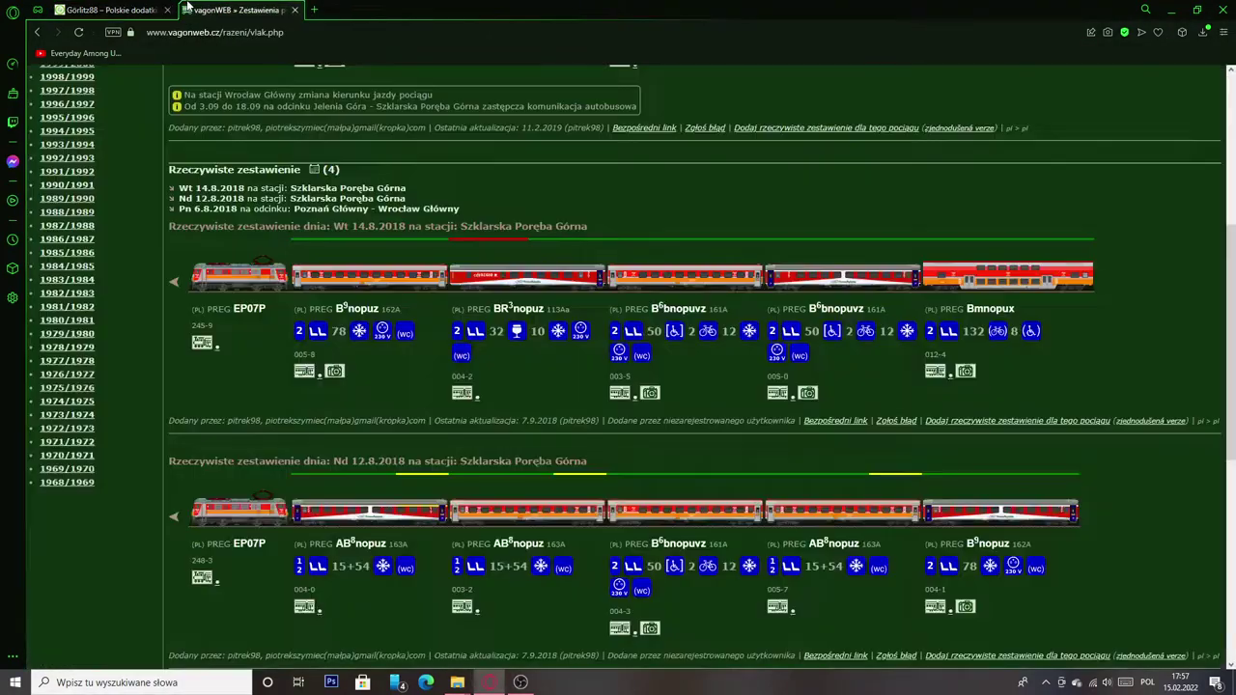
click(114, 8)
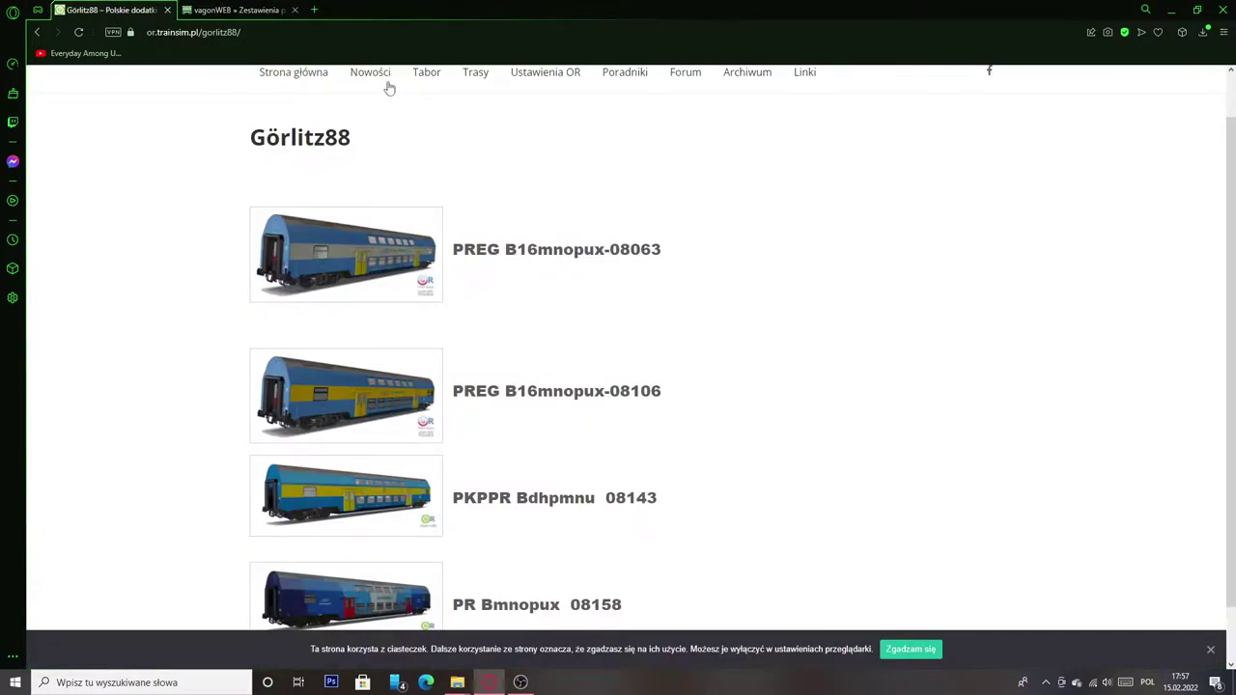
click(229, 12)
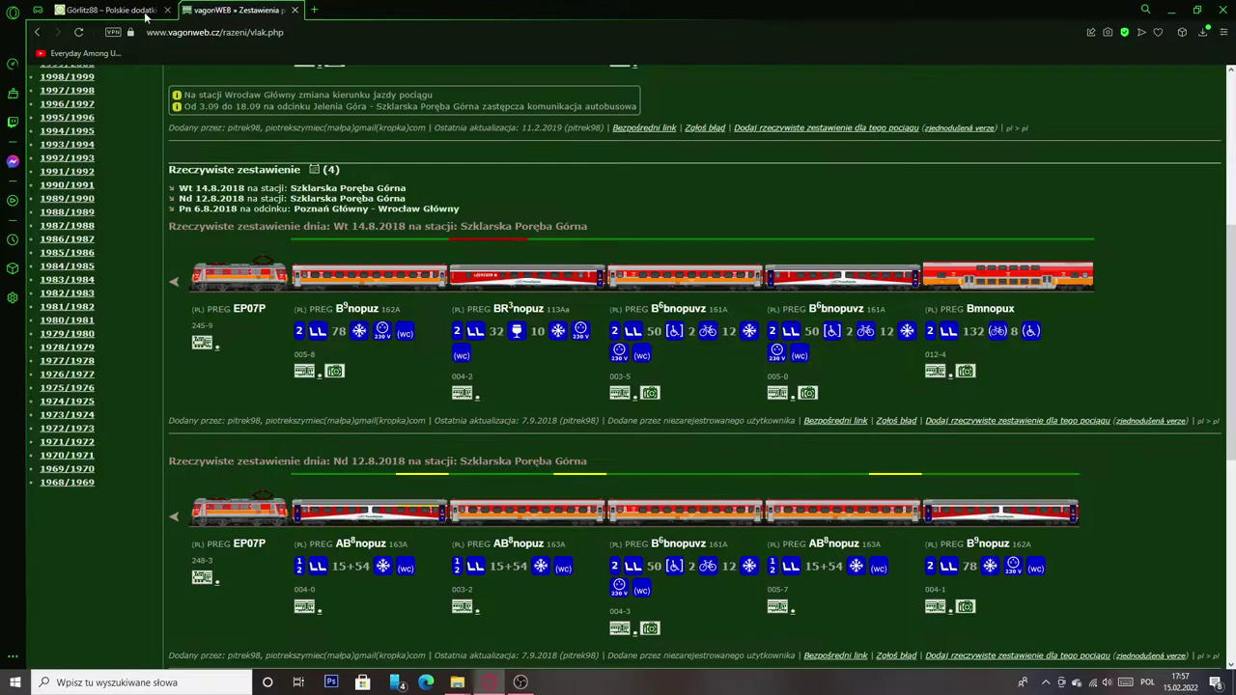
click(74, 12)
Open the Görlitz90 passenger wagon page and check its models for a match to the Bmnopux wagon.
mouse_move(487, 278)
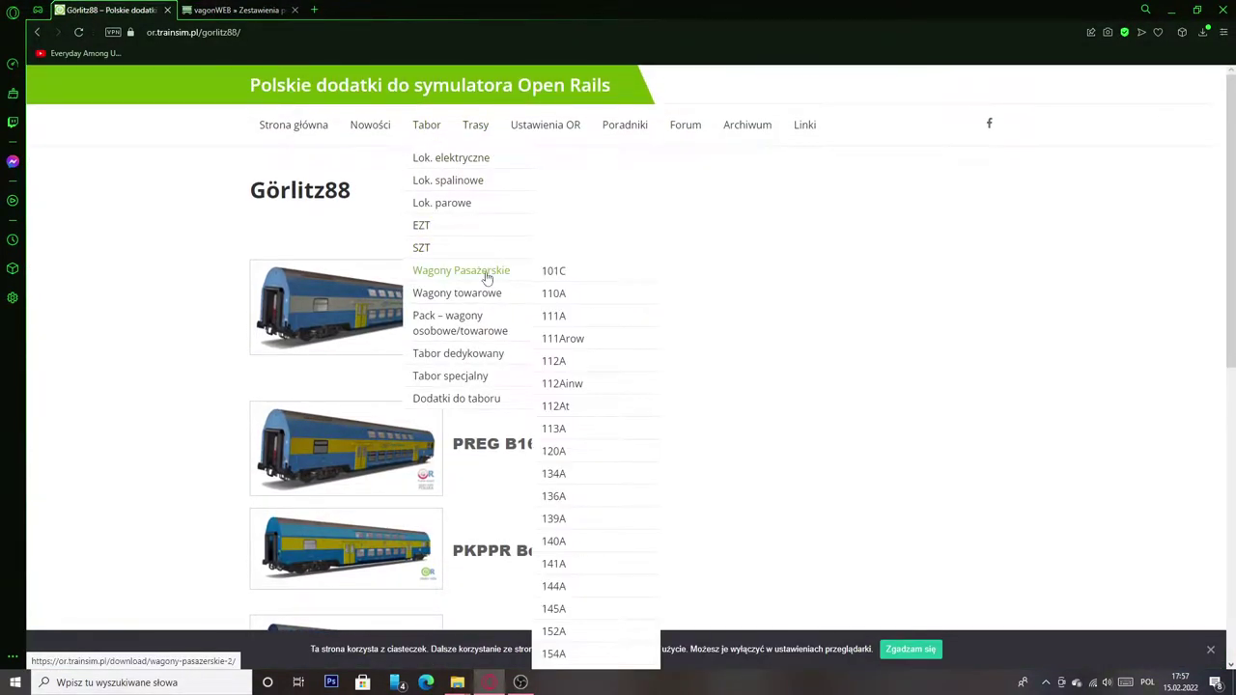
scroll(612, 337, down, 6)
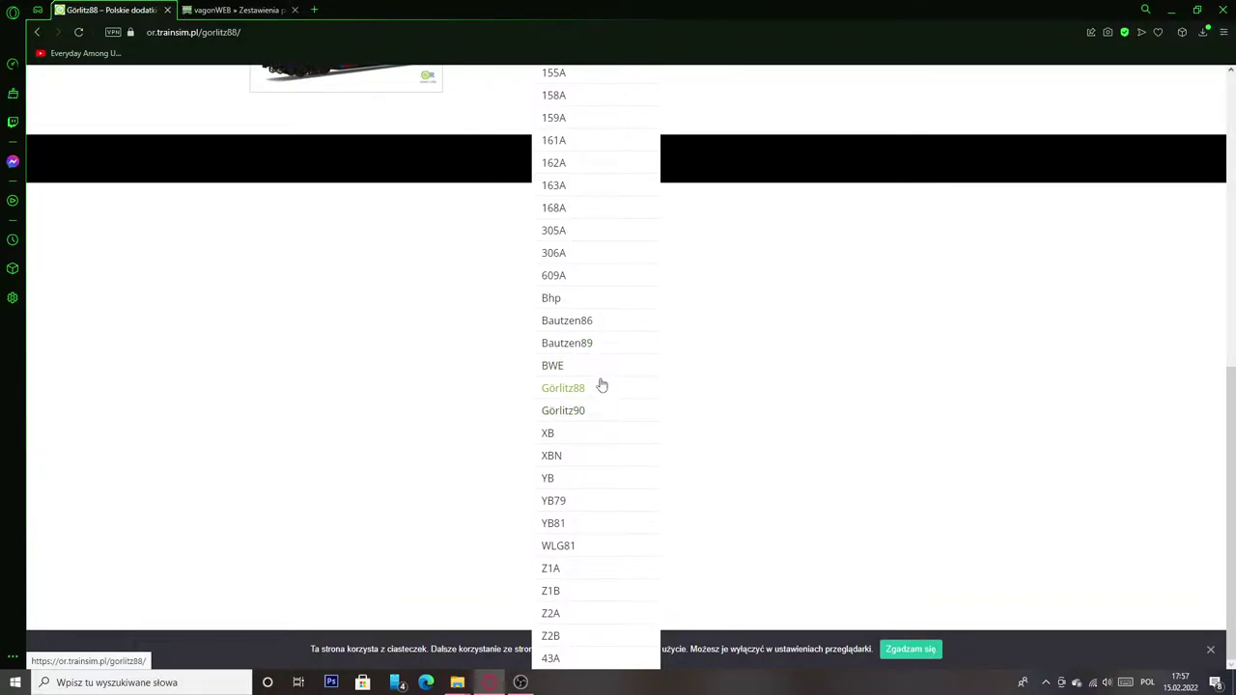
click(593, 411)
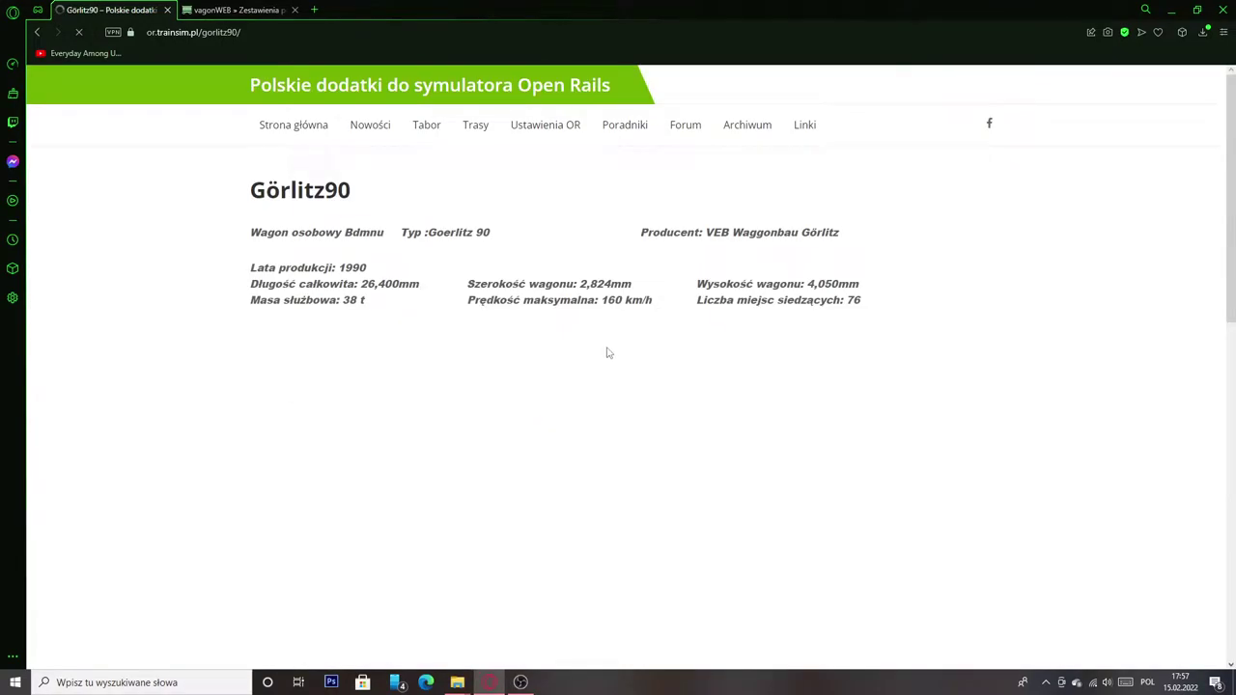
scroll(609, 356, down, 2)
scroll(360, 245, up, 2)
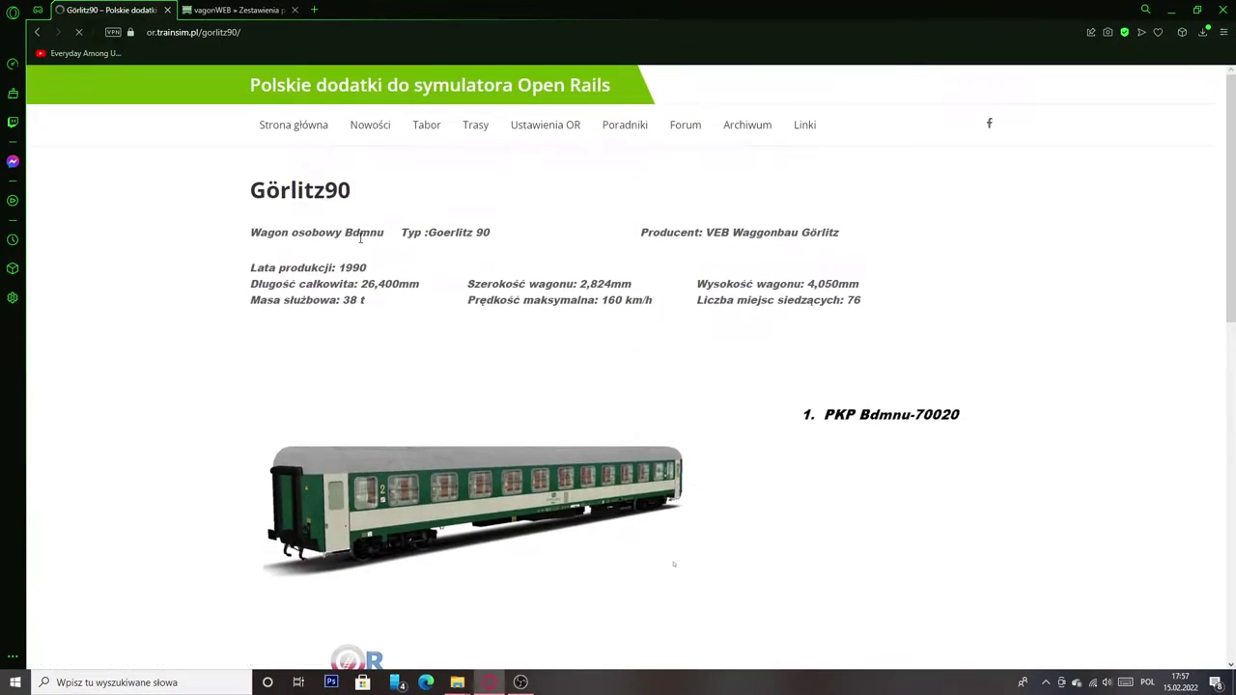
Open the Bautzen89 passenger wagon page to view its available model.
mouse_move(474, 272)
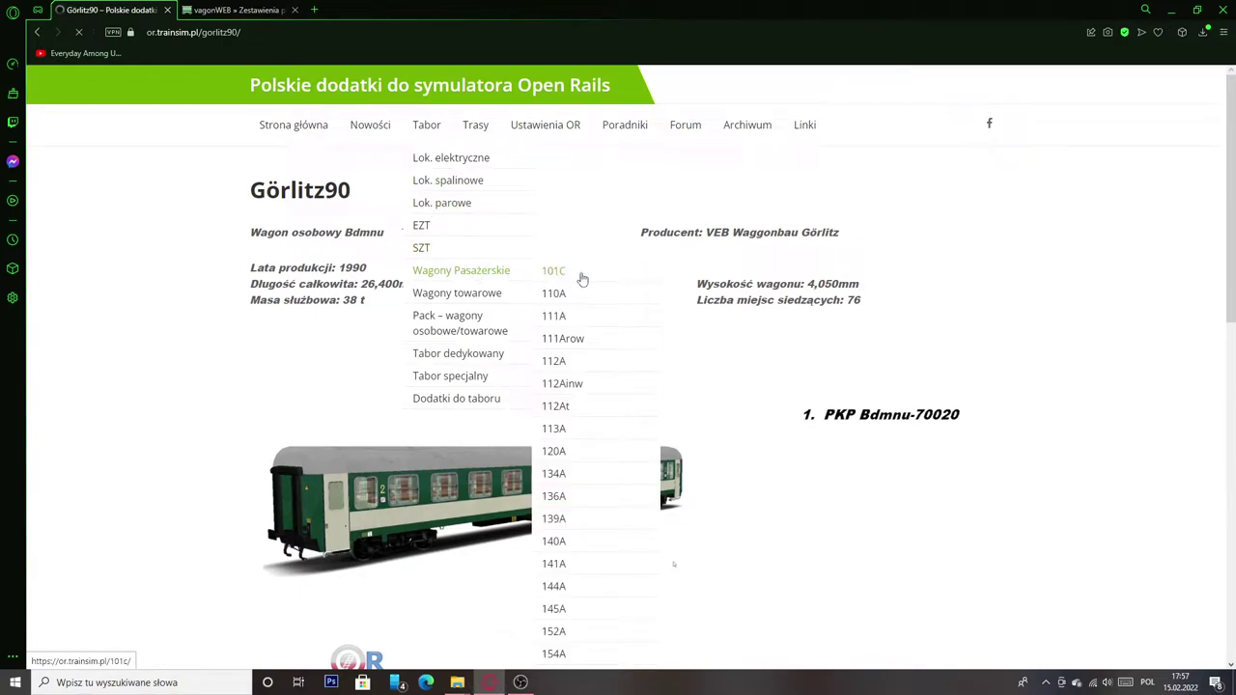
scroll(591, 280, down, 3)
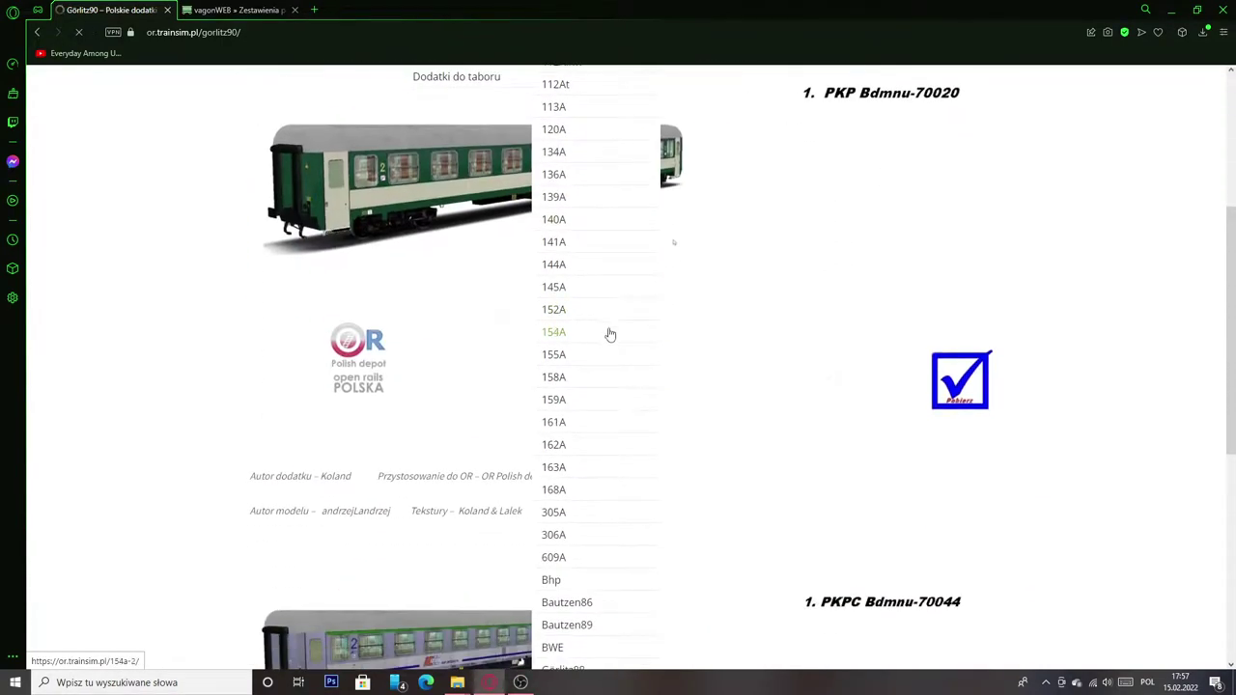
scroll(609, 333, down, 1)
scroll(586, 364, down, 1)
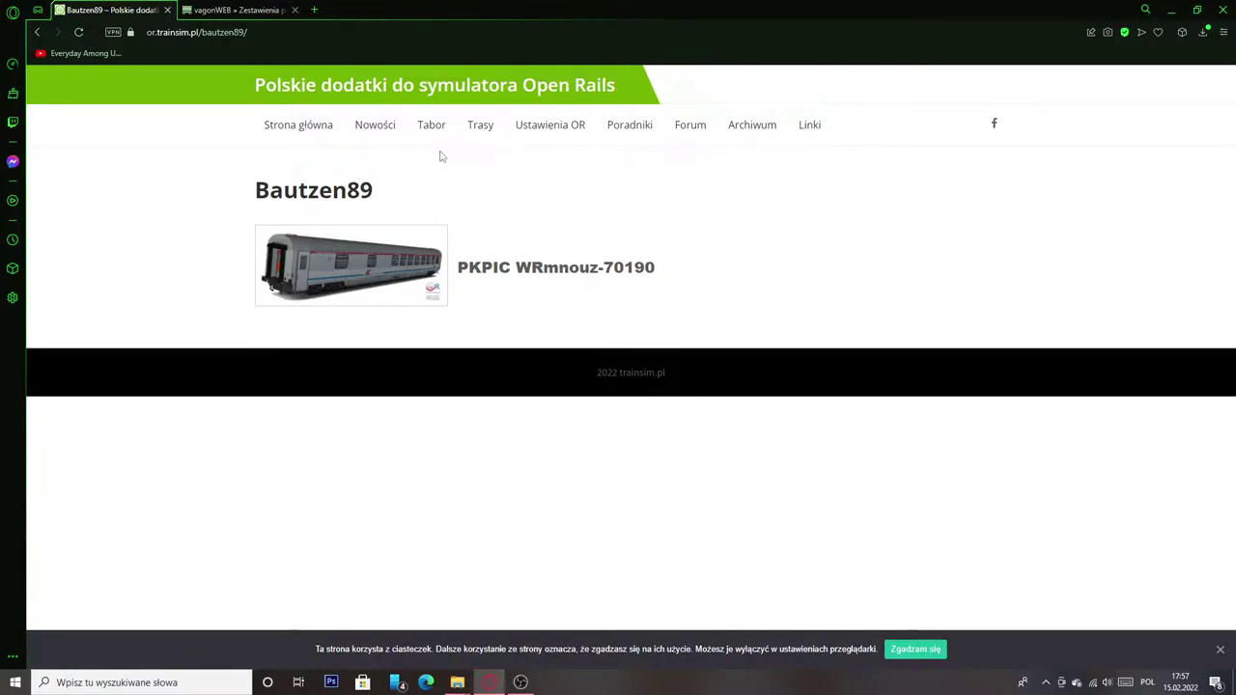
Check the WLG81 and Bautzen86 passenger wagon pages for a model matching the composition's remaining wagon.
scroll(599, 415, down, 5)
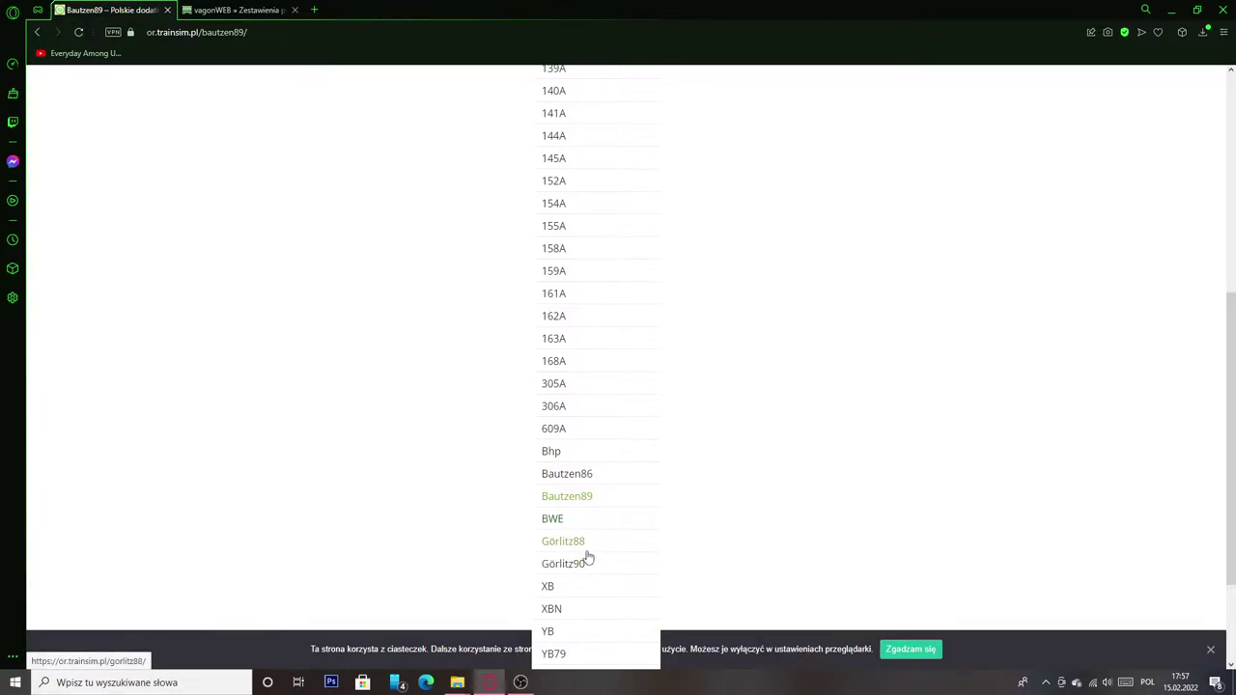
scroll(583, 567, down, 2)
scroll(590, 552, up, 1)
scroll(574, 359, down, 1)
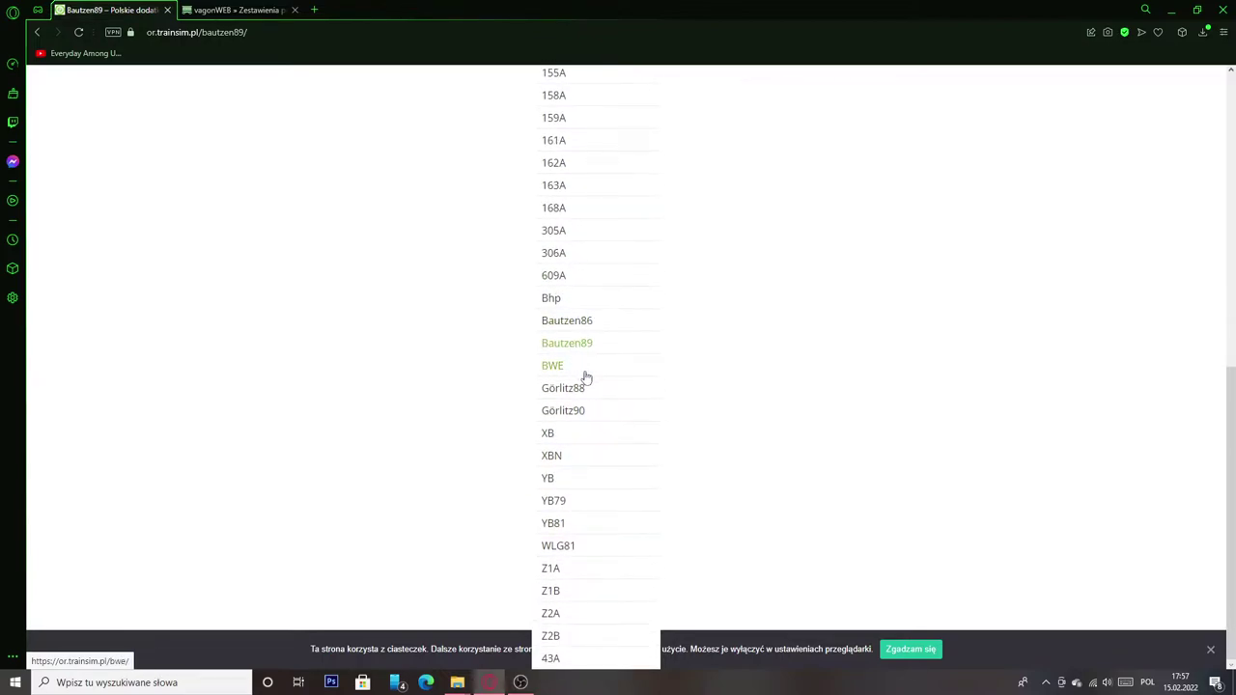
click(595, 550)
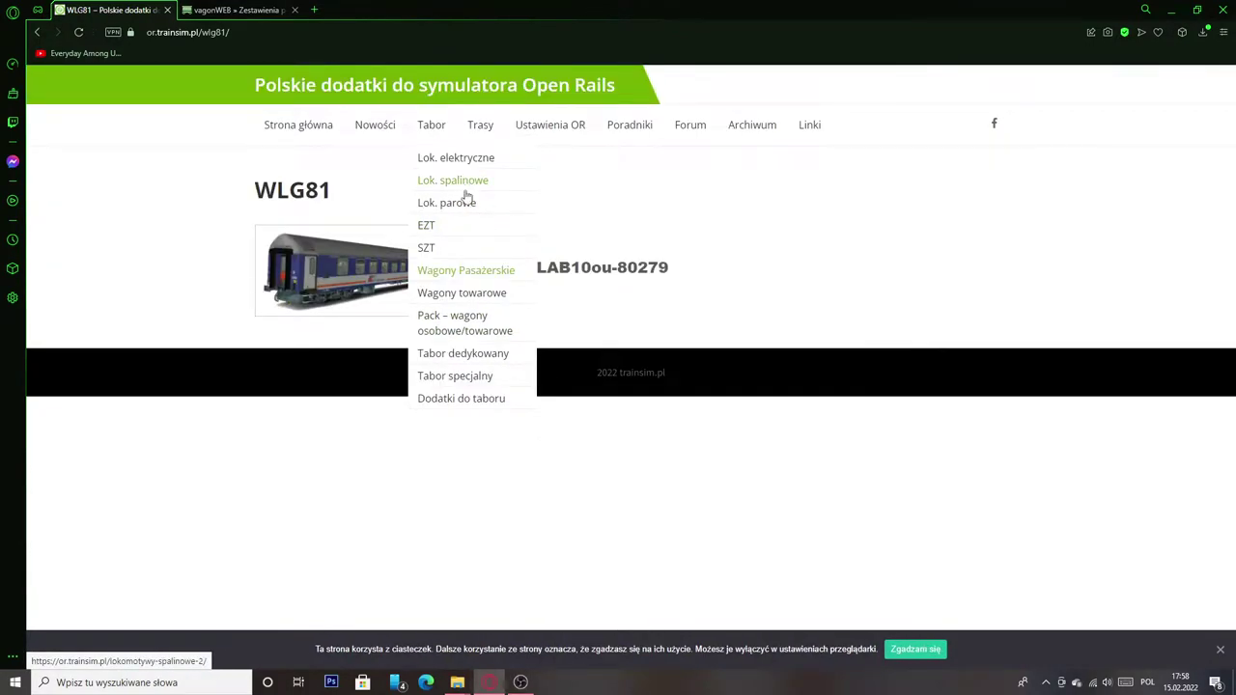
scroll(576, 325, down, 6)
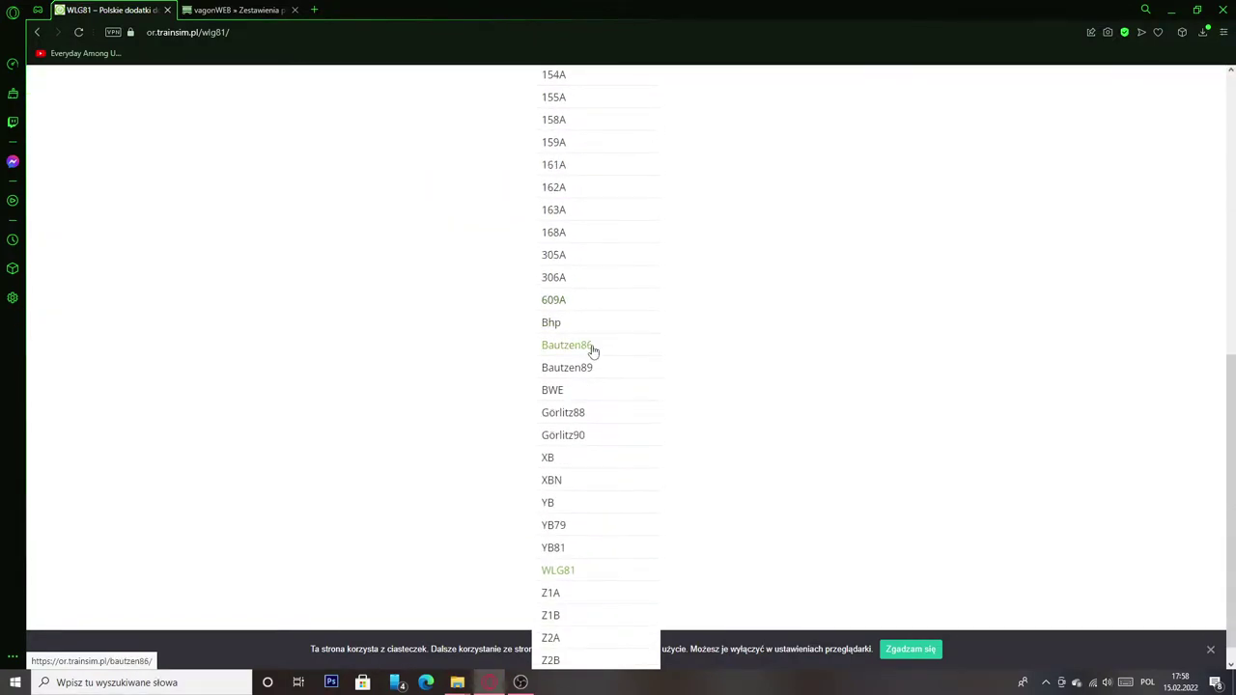
click(612, 348)
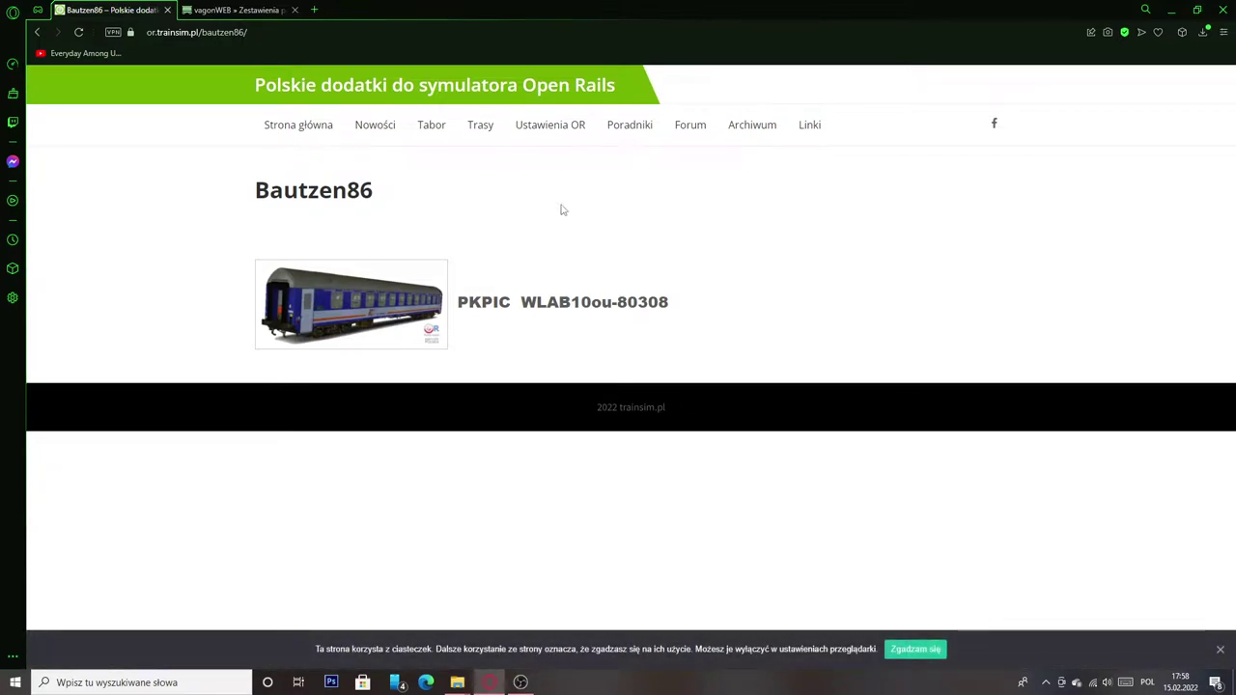
Show the downloaded PKPPR_B6bnopuvz-71001.rar in its folder and open the archive with 7-Zip.
click(1205, 36)
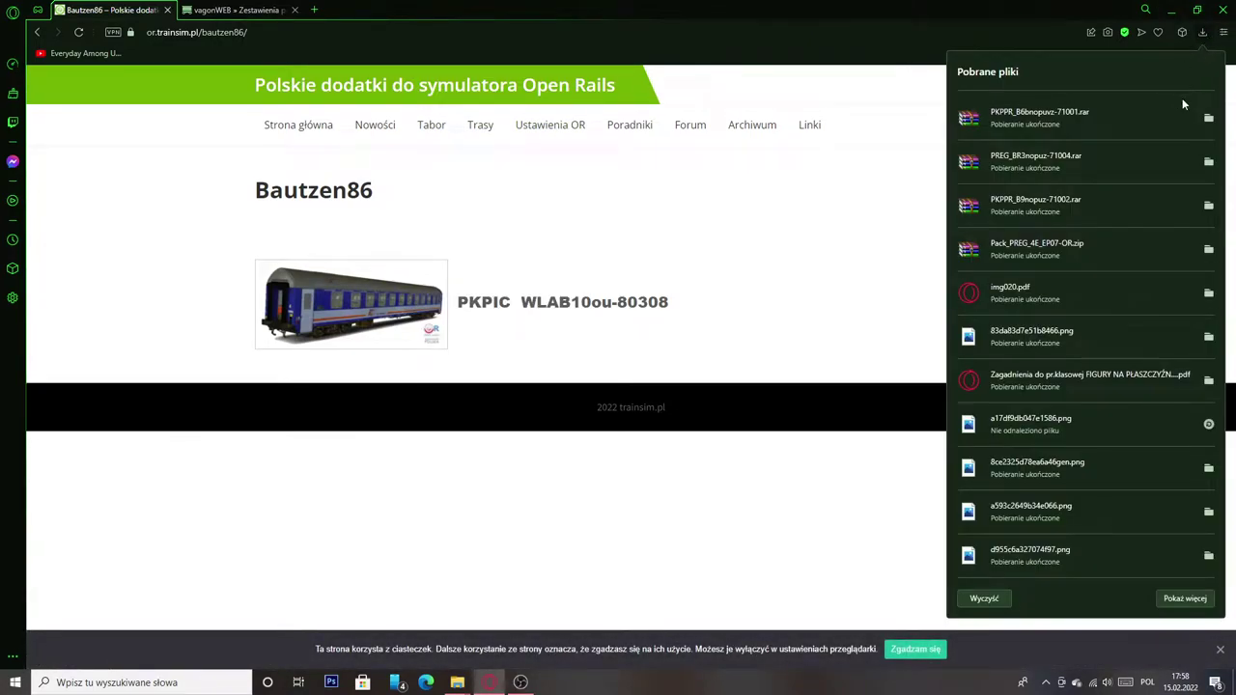
click(1208, 115)
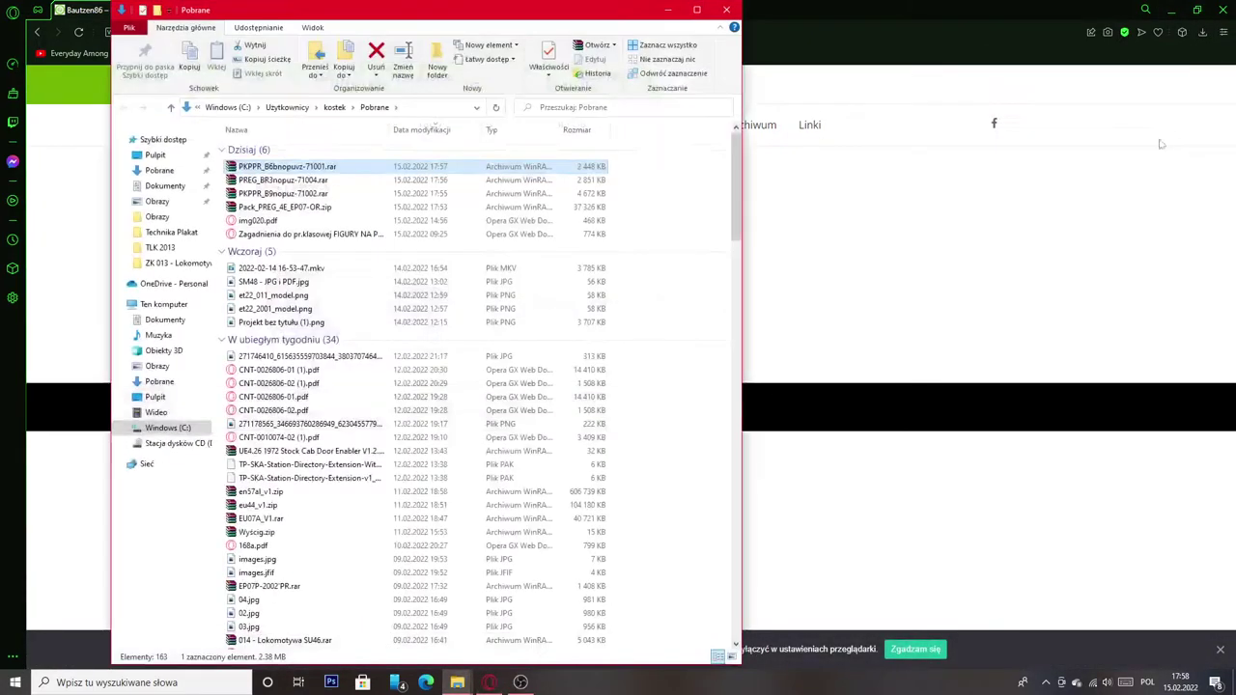
double_click(397, 170)
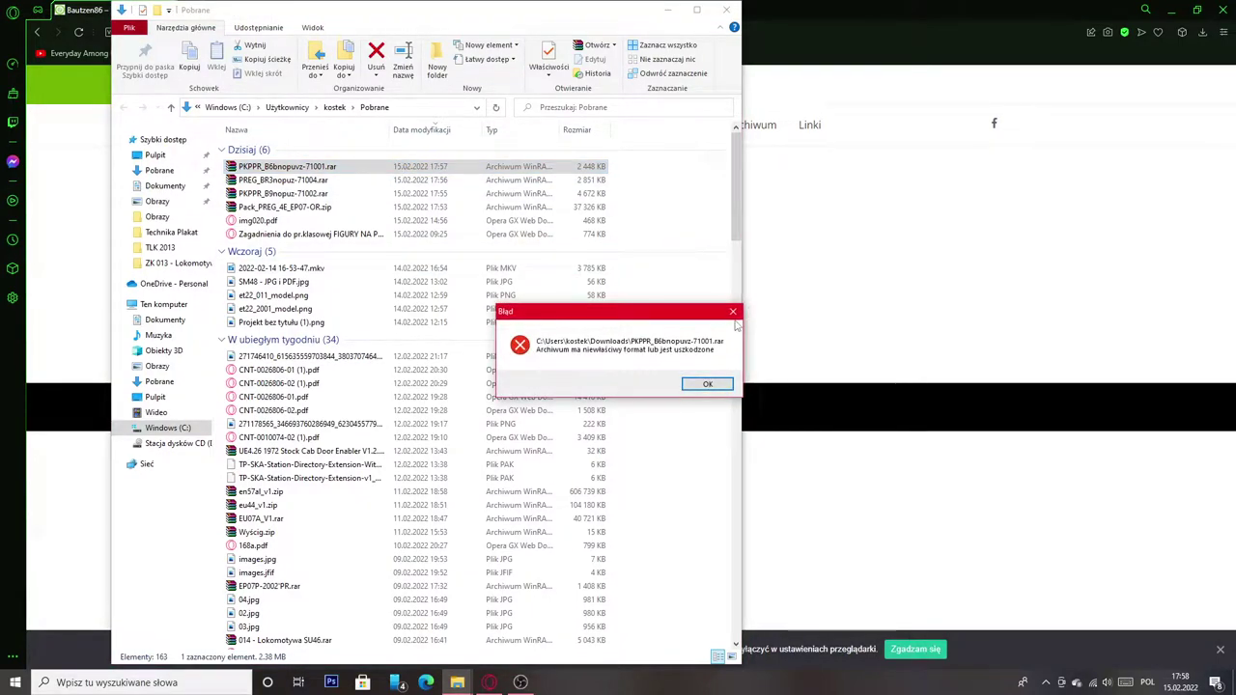
click(732, 312)
right_click(436, 171)
mouse_move(513, 253)
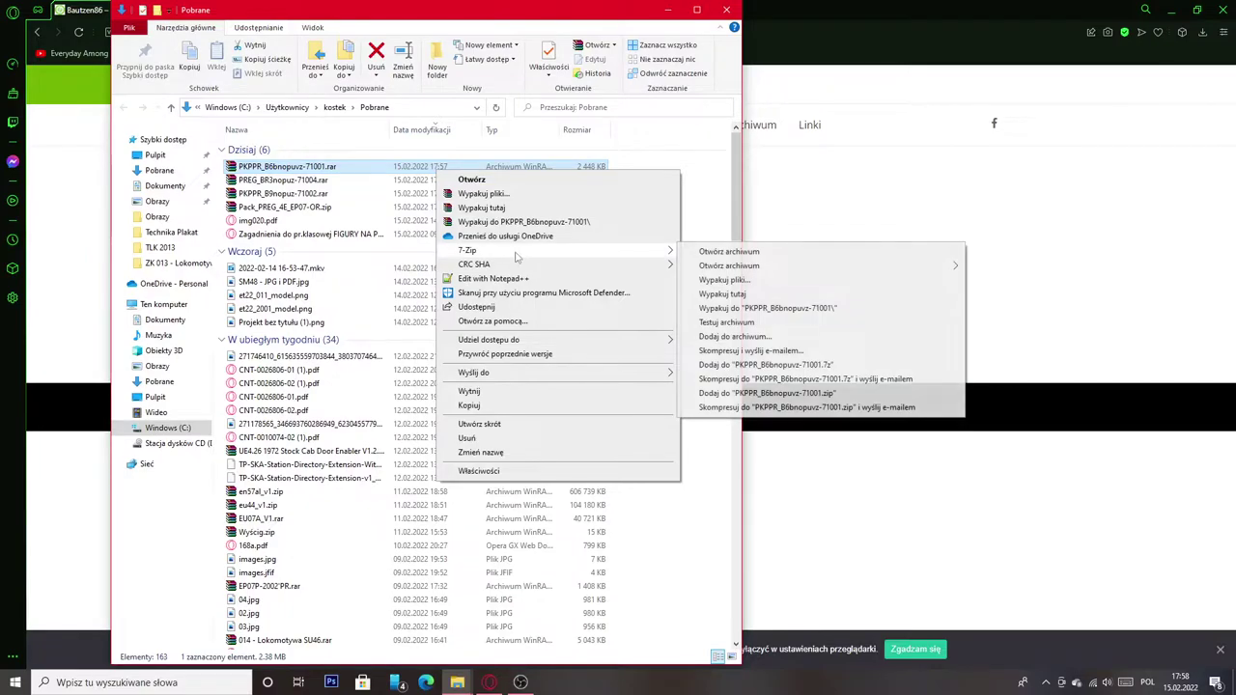
click(729, 251)
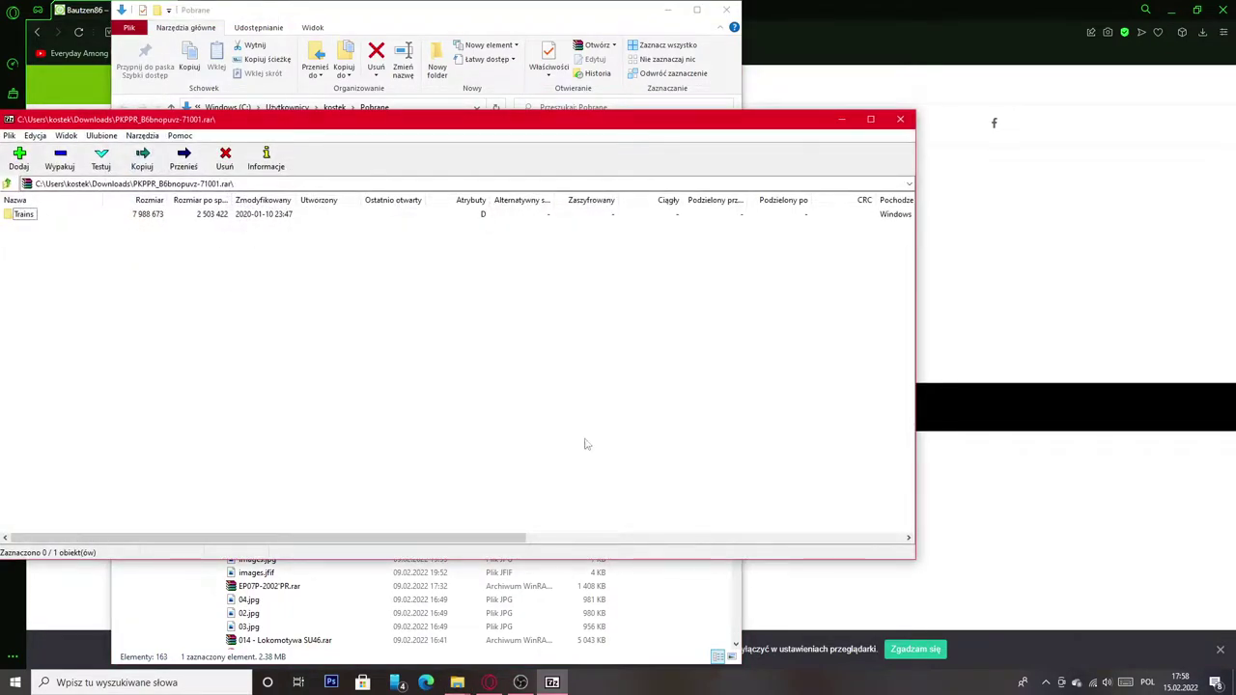
Extract the B6bnopuvz archive's Trains folder into the L353 route folder, keeping both versions of conflicting files, and close the archive.
mouse_move(456, 682)
click(356, 571)
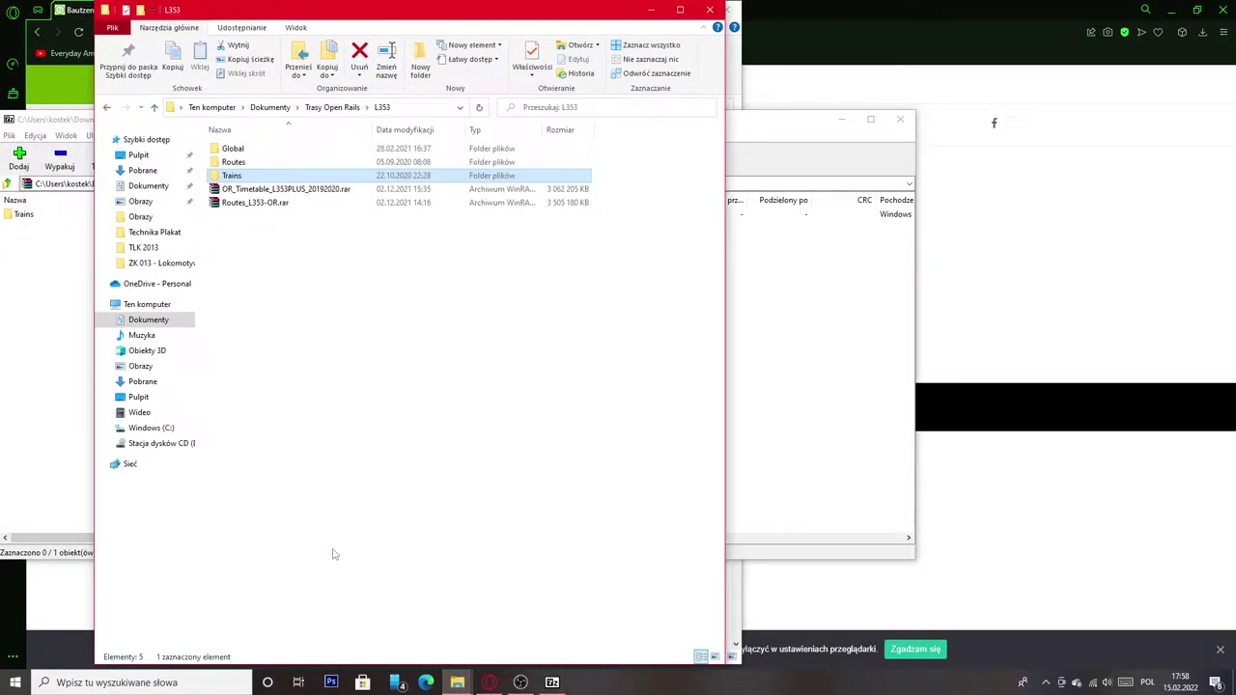
drag(23, 214, 413, 300)
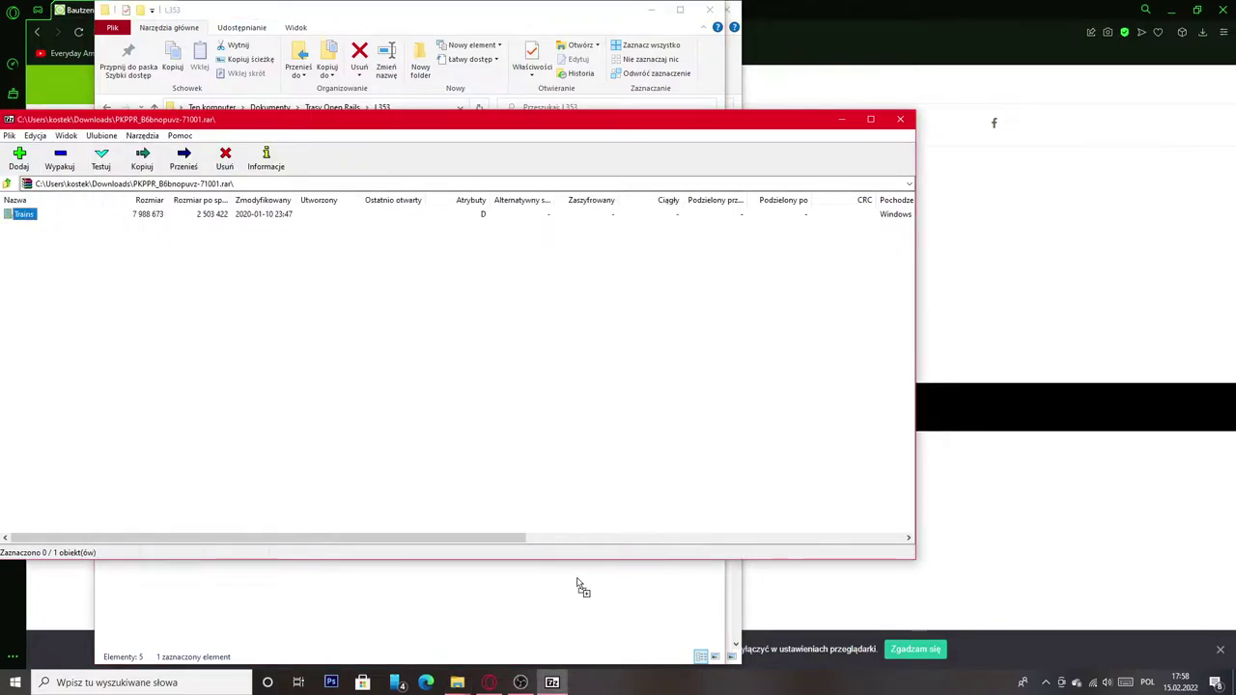
drag(589, 606, 584, 577)
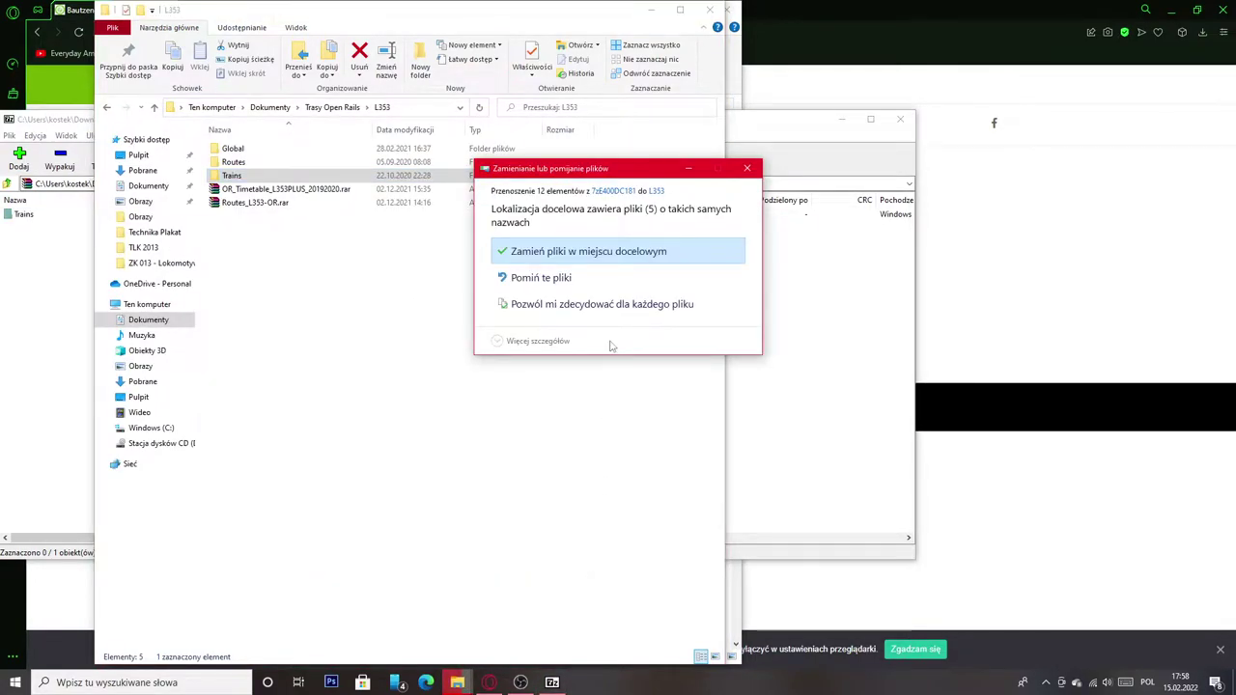
click(602, 304)
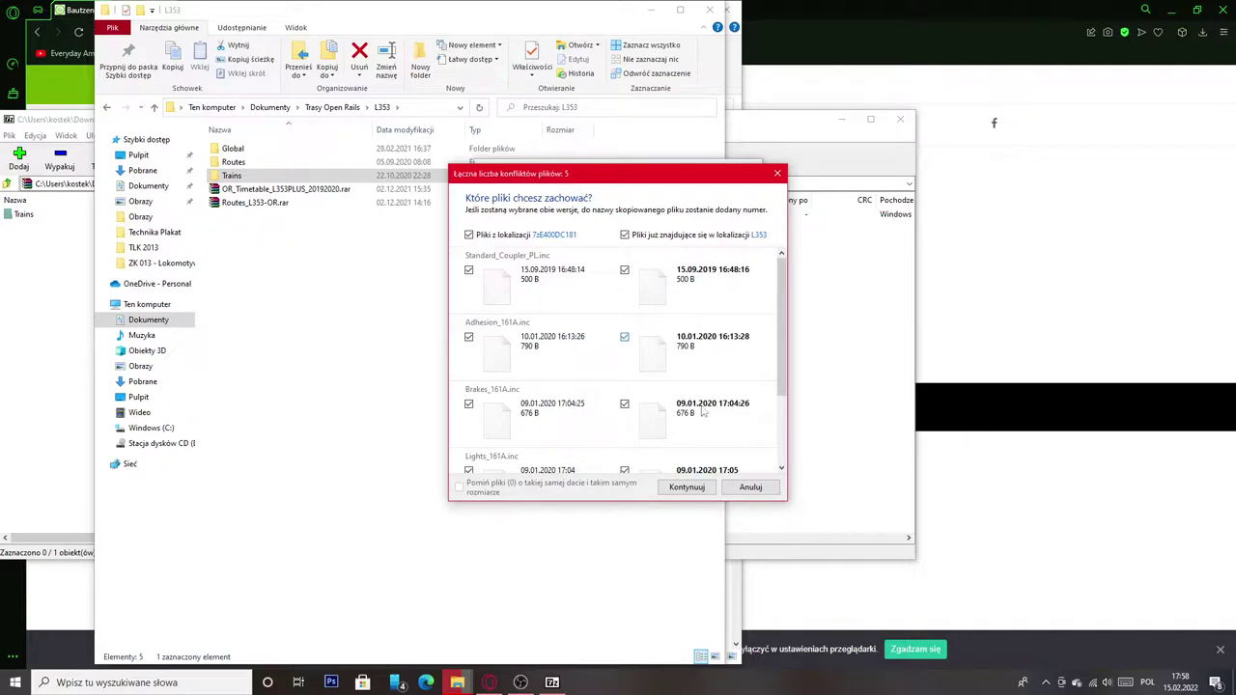
click(687, 487)
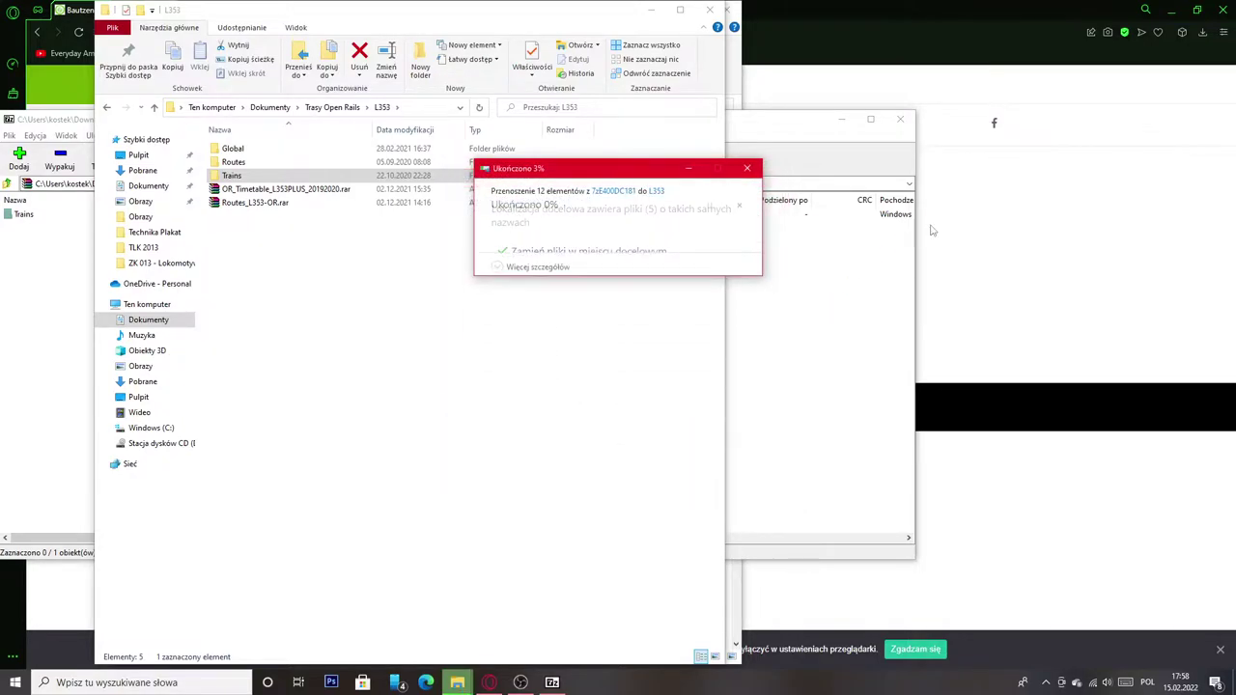
click(902, 120)
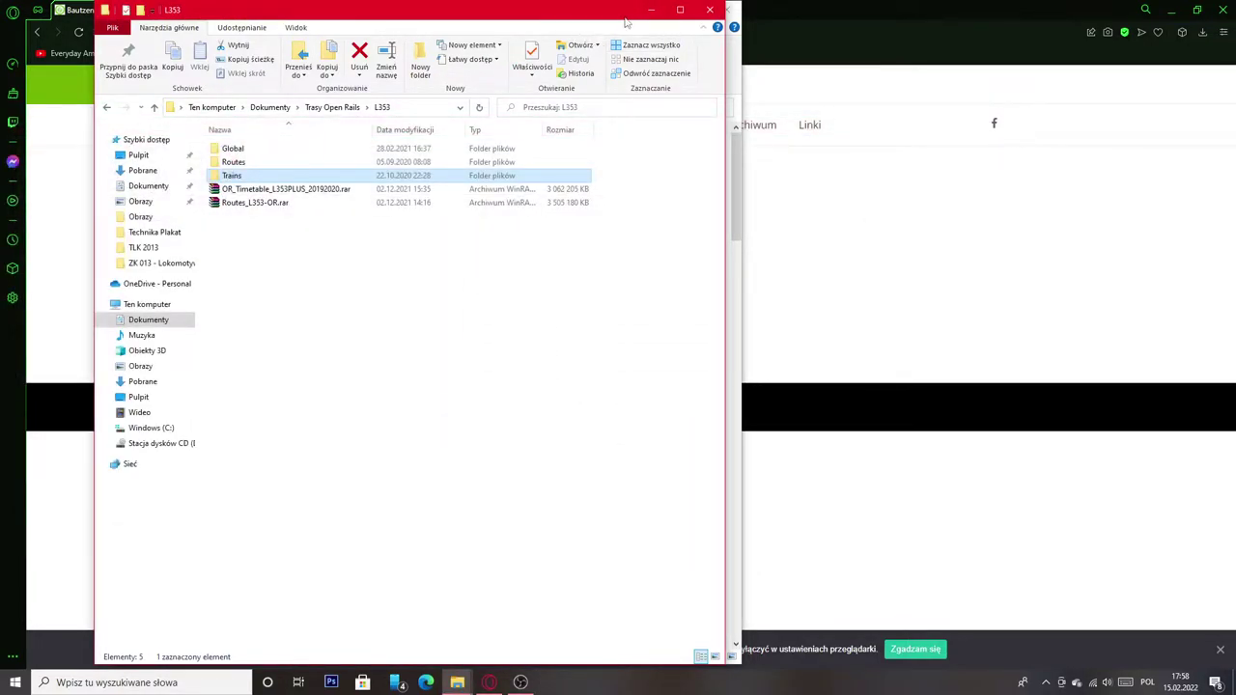
Open the downloaded PREG_BR3nopuz-71004.rar archive with 7-Zip.
double_click(448, 181)
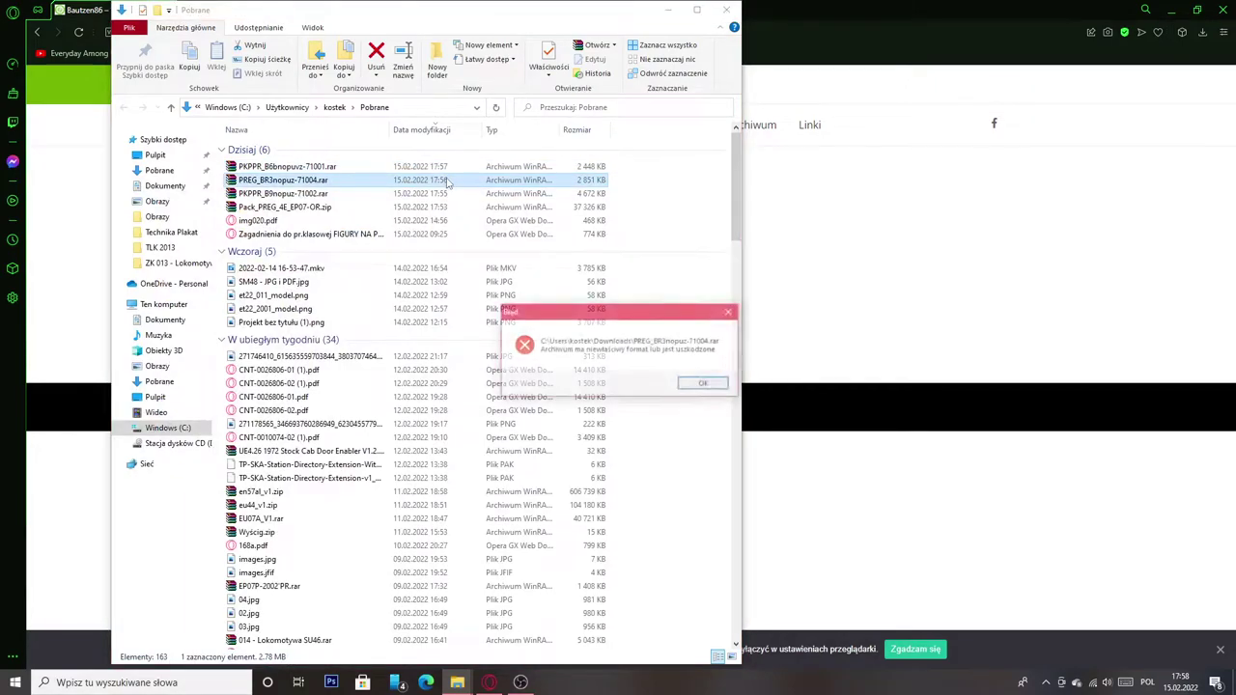
click(454, 183)
right_click(524, 181)
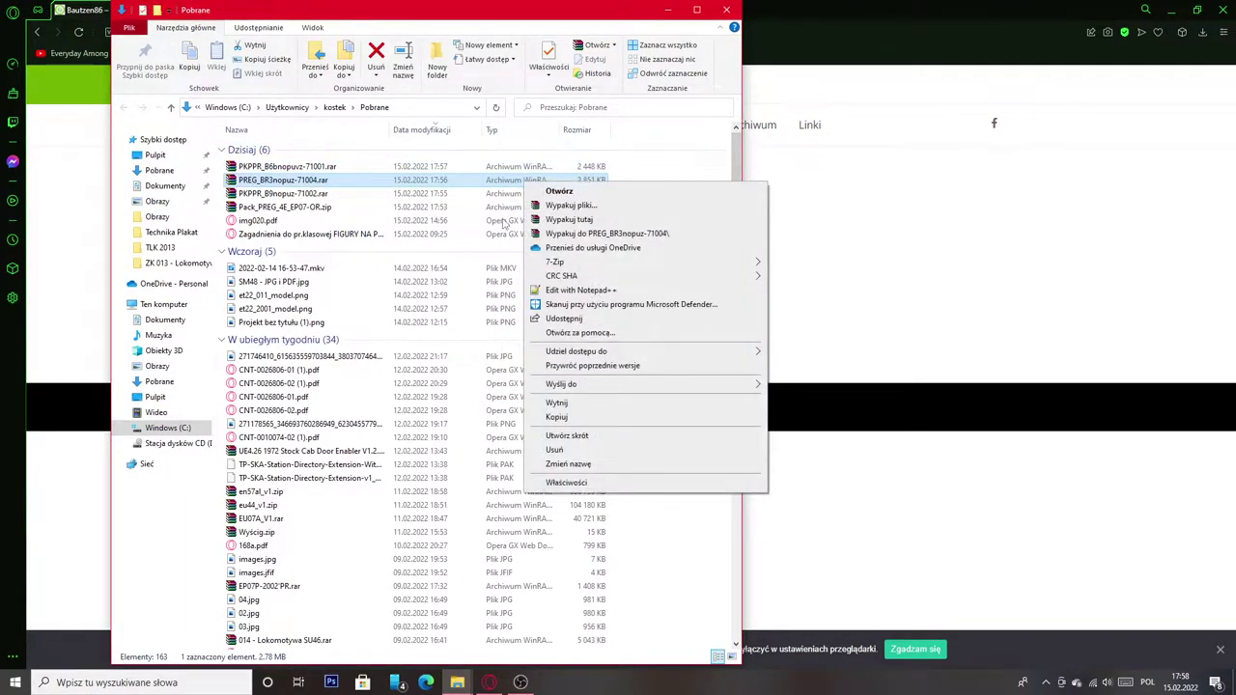
mouse_move(576, 264)
click(884, 261)
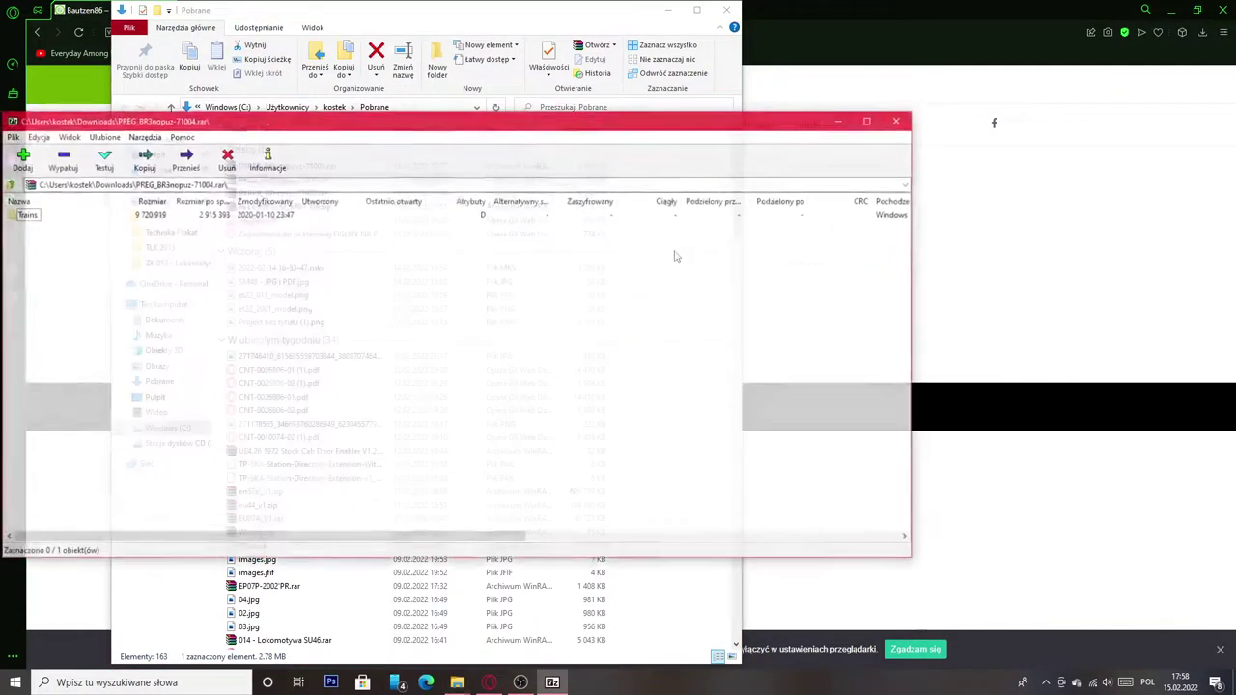
Extract the BR3nopuz archive's Trains folder into the L353 route folder, resolving the file conflicts individually, and close the archive.
drag(472, 680, 454, 339)
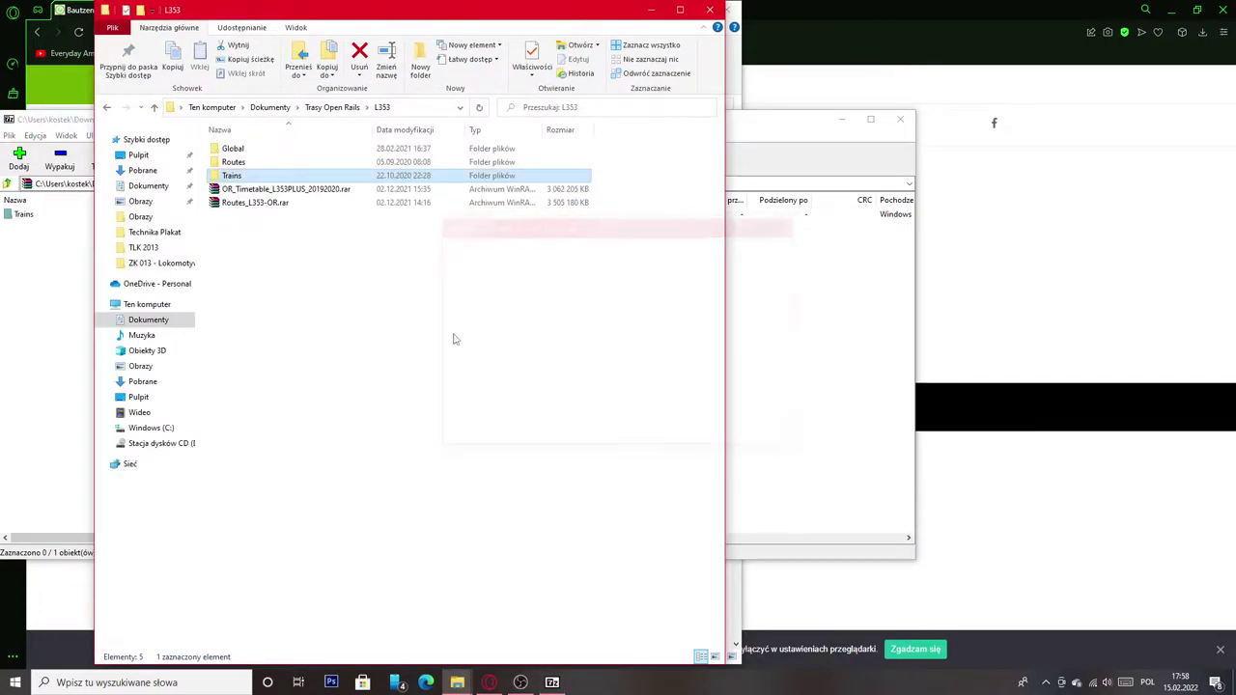
click(507, 304)
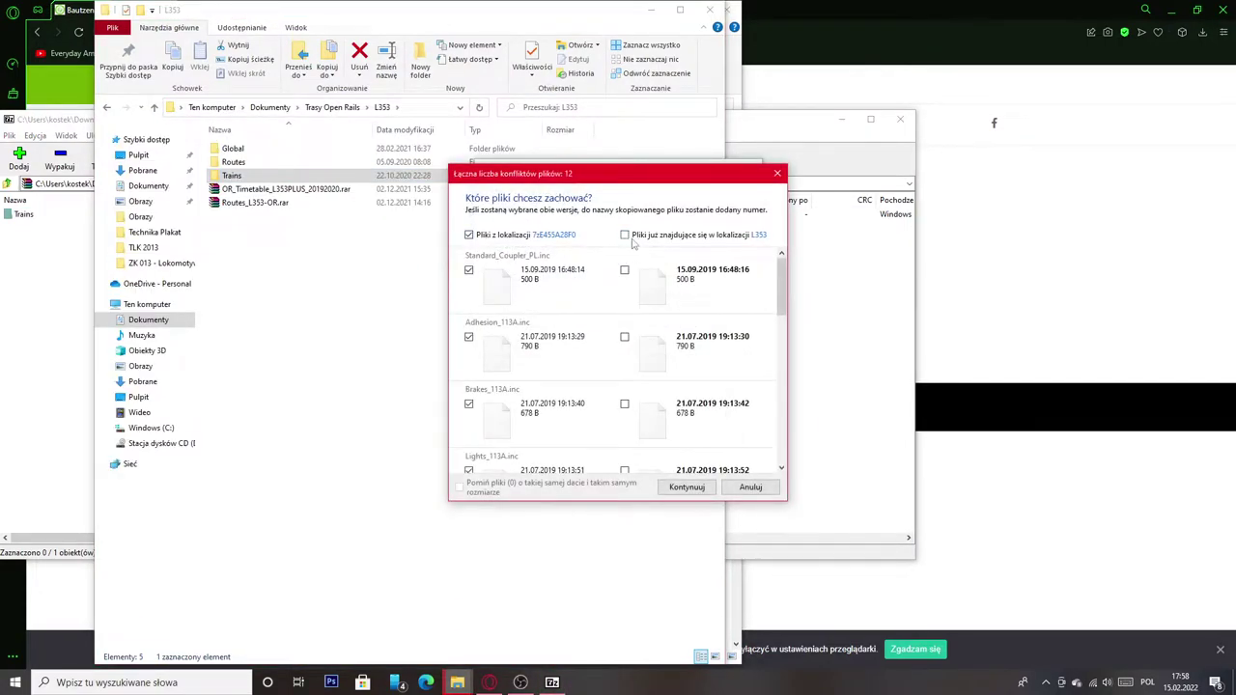
click(685, 487)
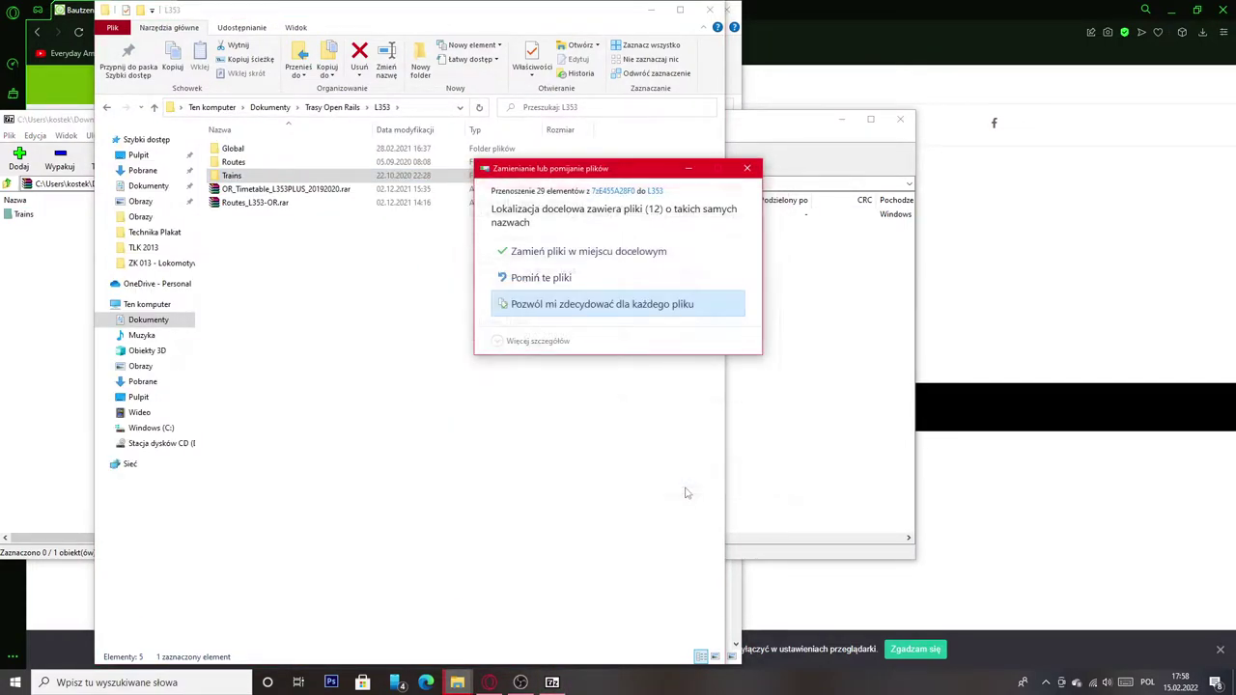
click(909, 117)
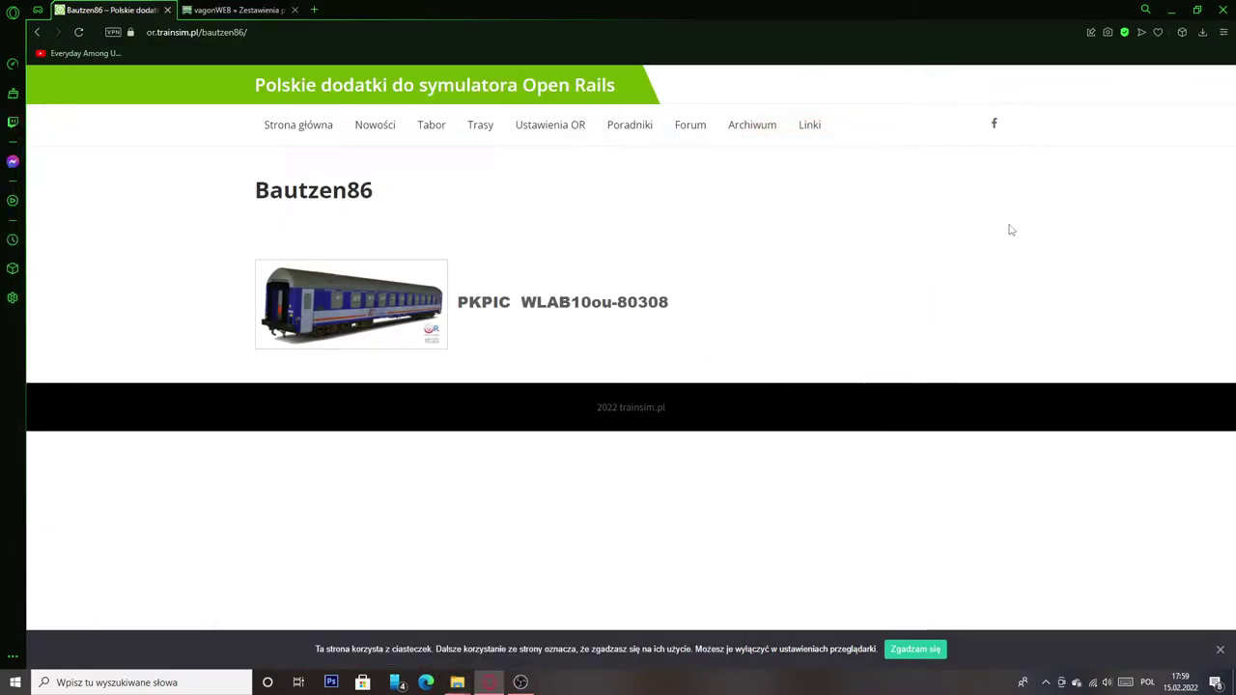
Open the Görlitz88 wagon page on the Polish add-ons site and download the PREG B16mnopux-08106 wagon.
mouse_move(406, 126)
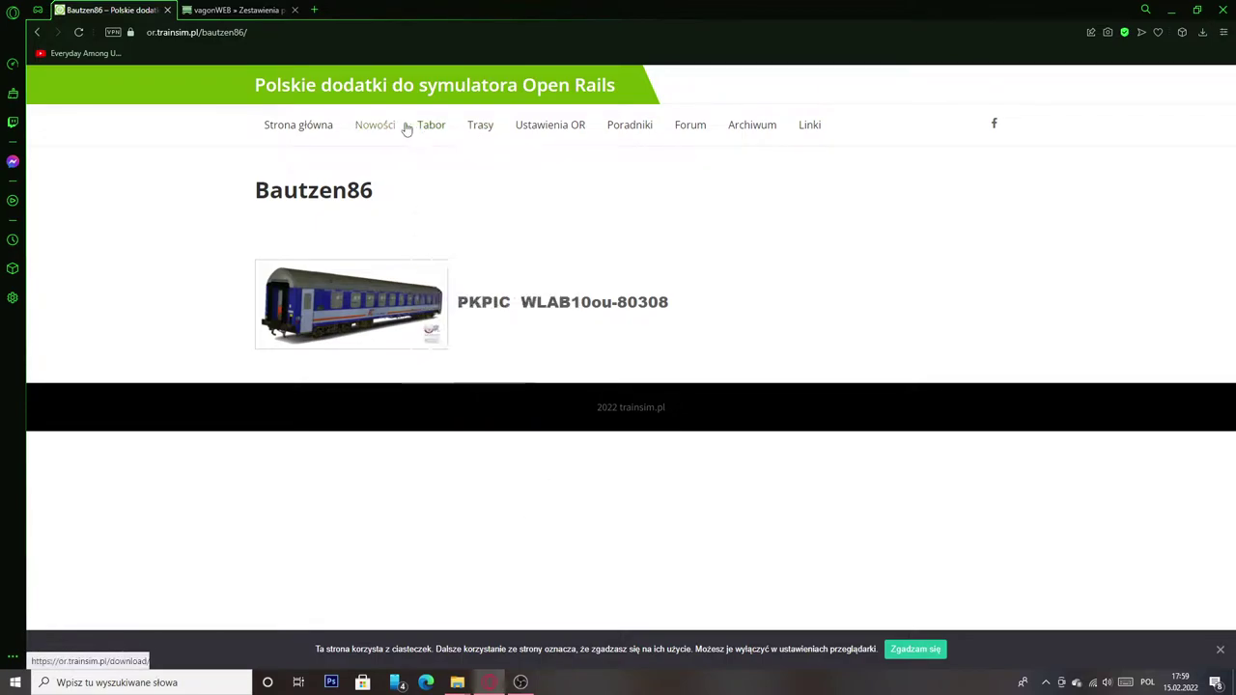
mouse_move(473, 267)
scroll(584, 468, down, 5)
scroll(584, 468, down, 2)
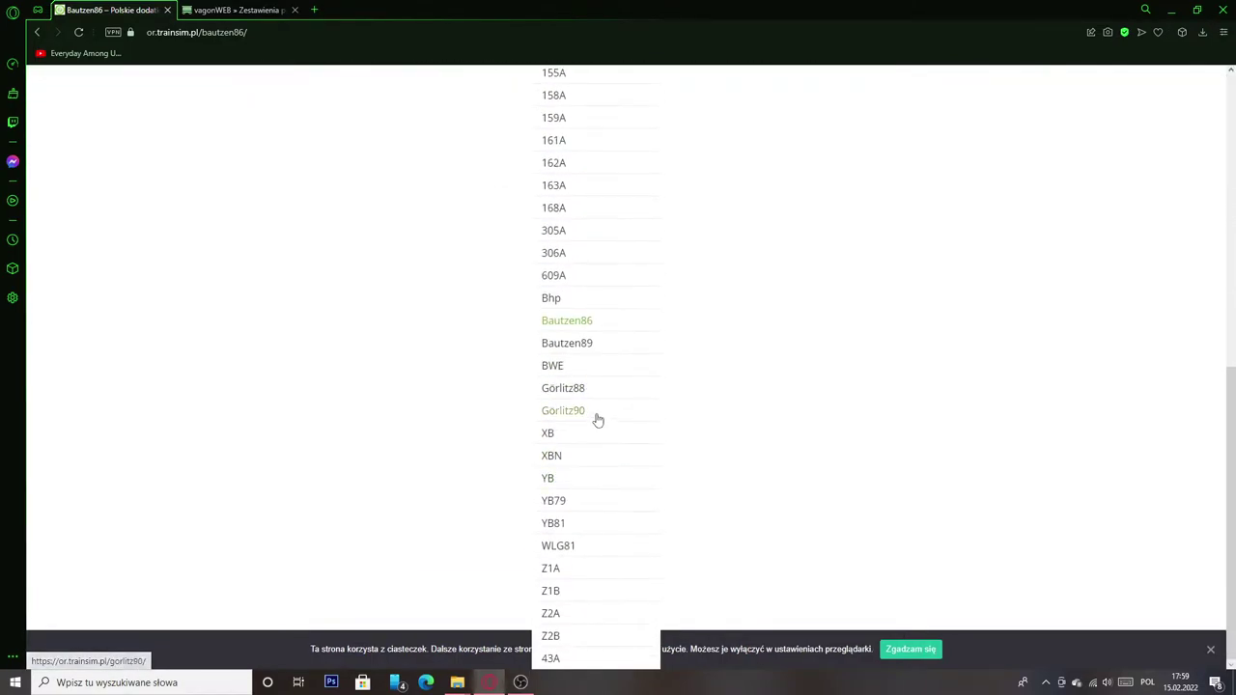
click(586, 392)
scroll(482, 420, down, 1)
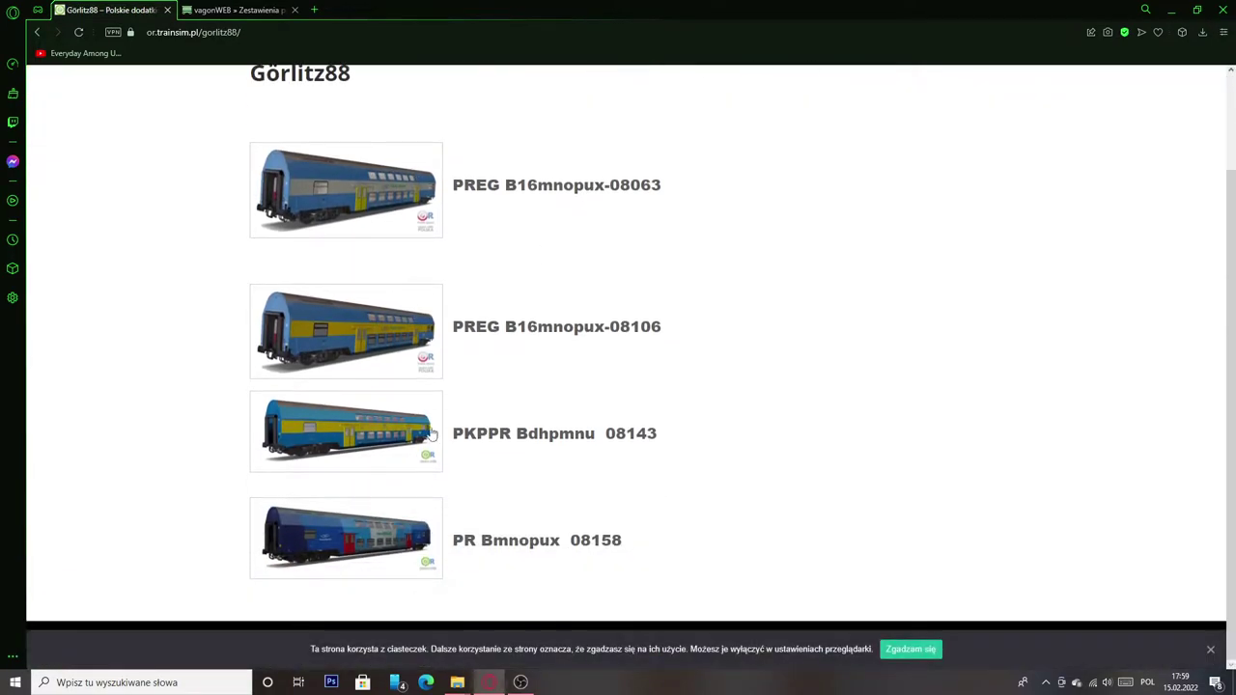
click(403, 343)
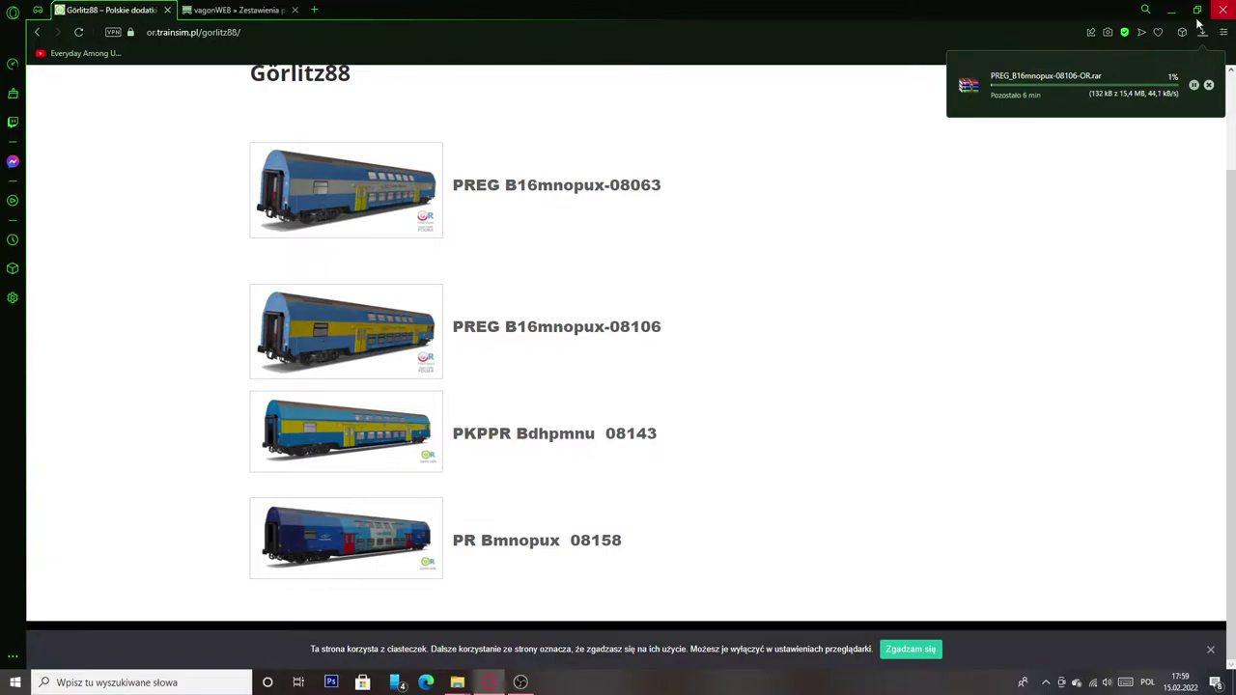
Switch to the Pobrane folder in File Explorer and open PKPPR_B9nopuz-71002.rar with 7-Zip.
mouse_move(457, 682)
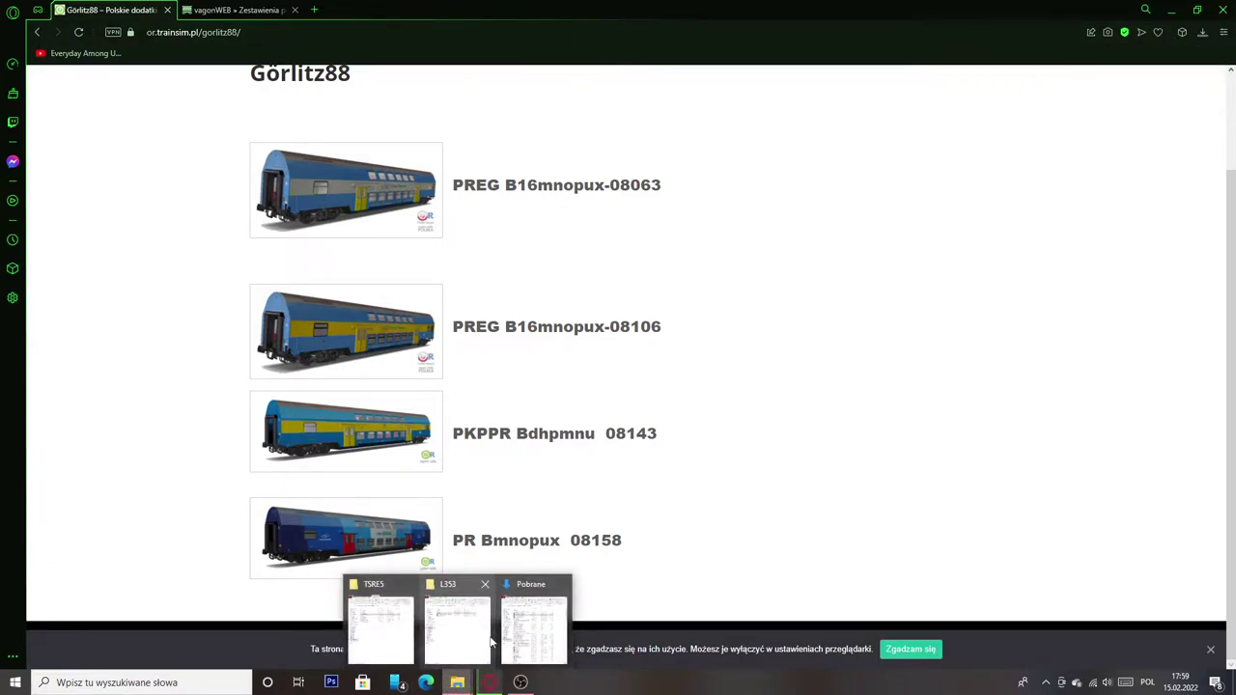
click(523, 606)
click(304, 208)
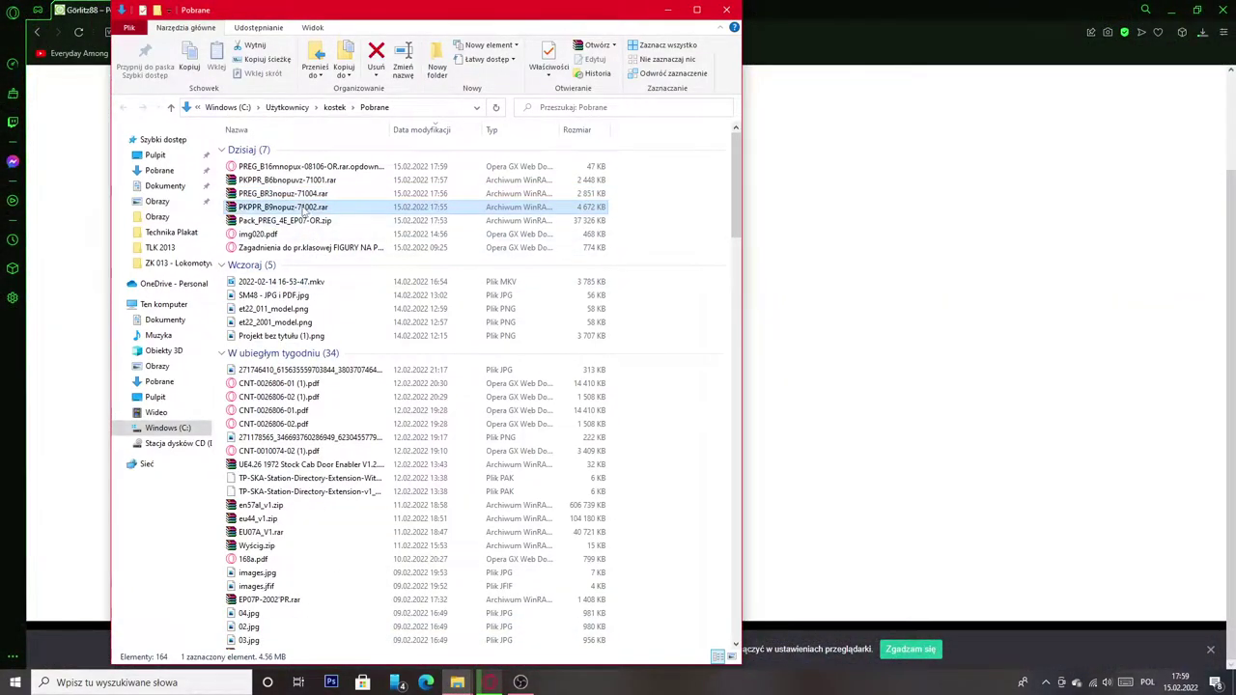
right_click(304, 208)
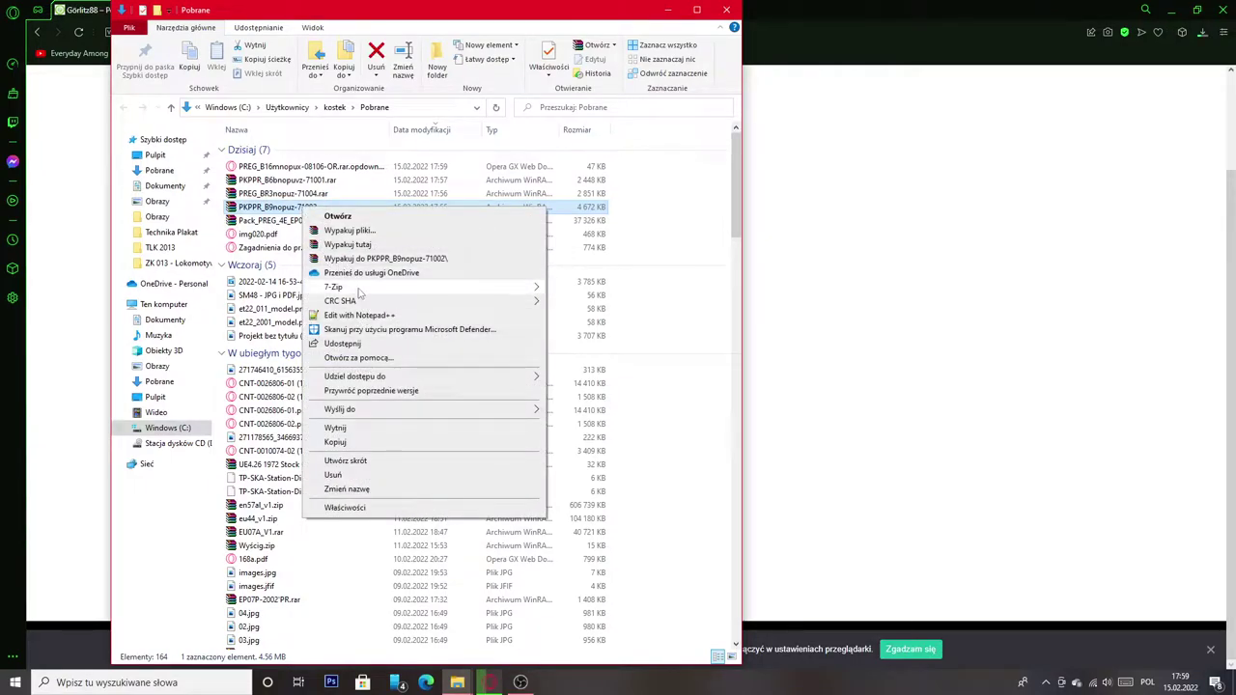
mouse_move(365, 293)
click(590, 291)
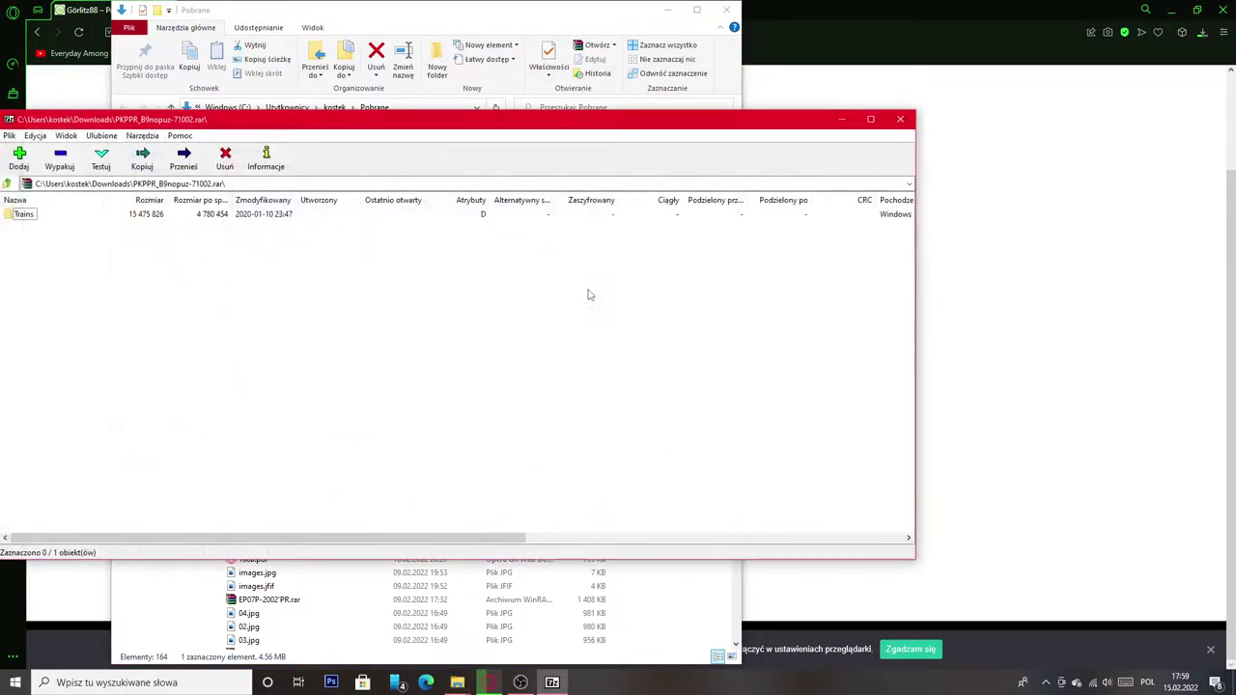
Extract the B9nopuz archive's Trains folder into the L353 route folder, resolving the file conflicts individually, and close the archive.
drag(26, 218, 485, 653)
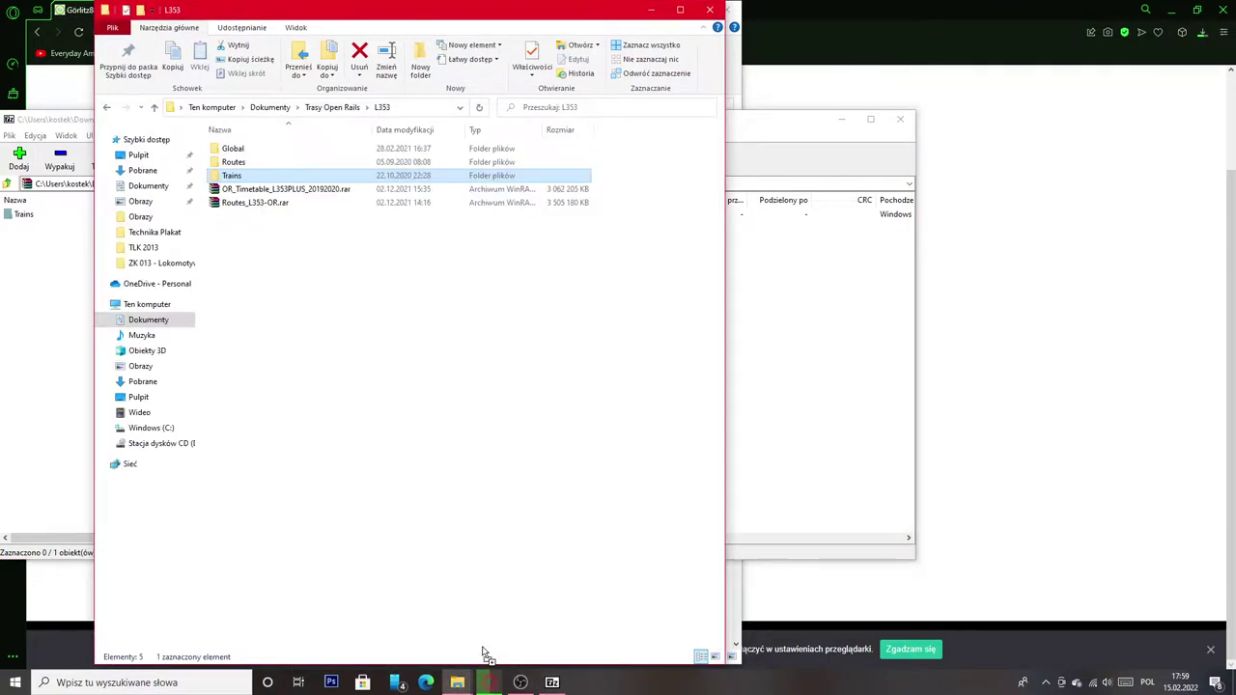
drag(474, 434, 553, 372)
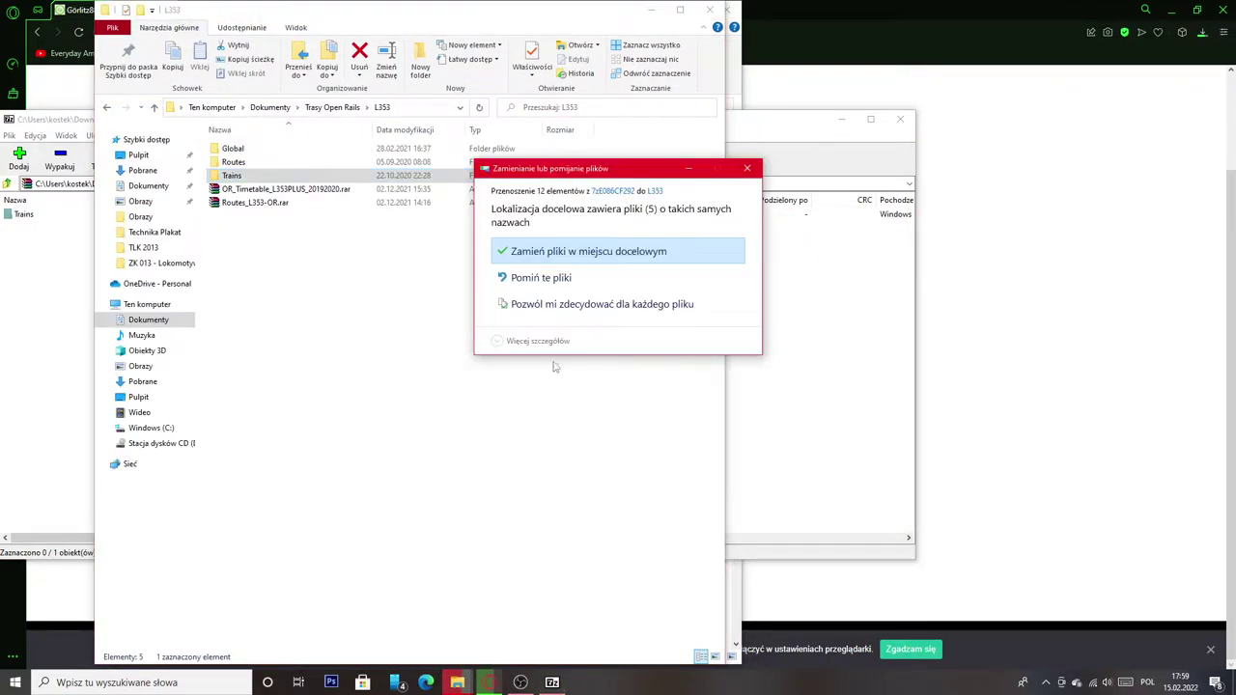
click(579, 304)
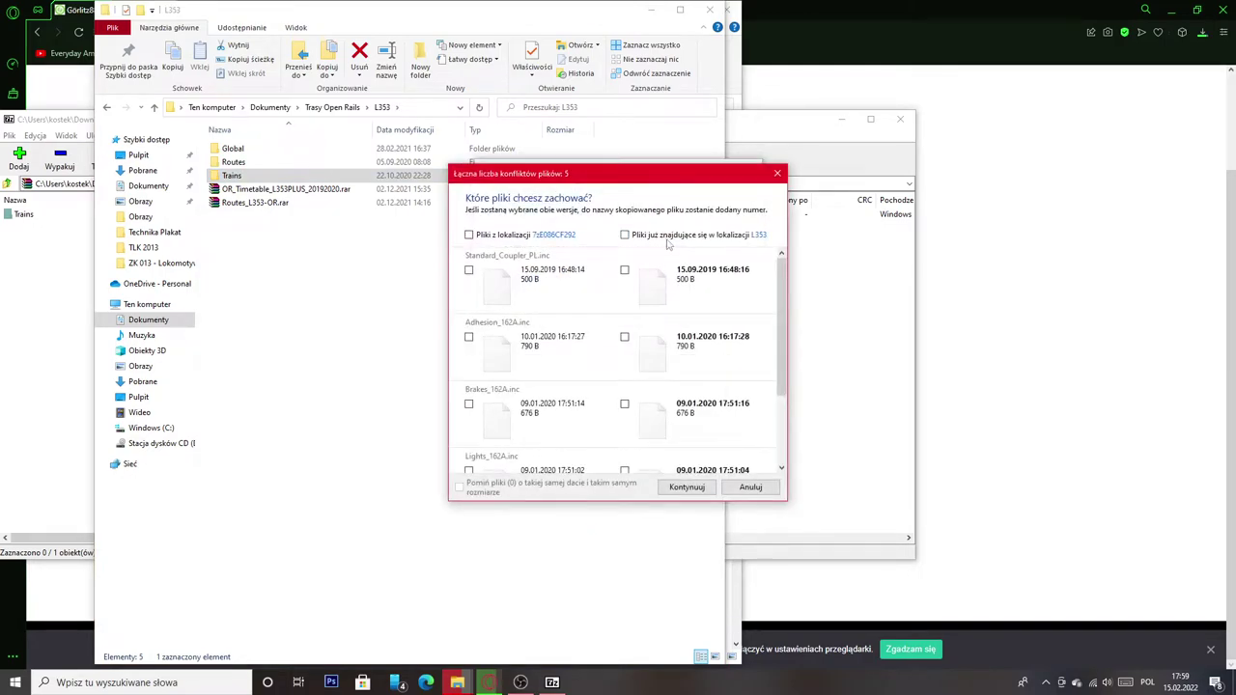
click(687, 487)
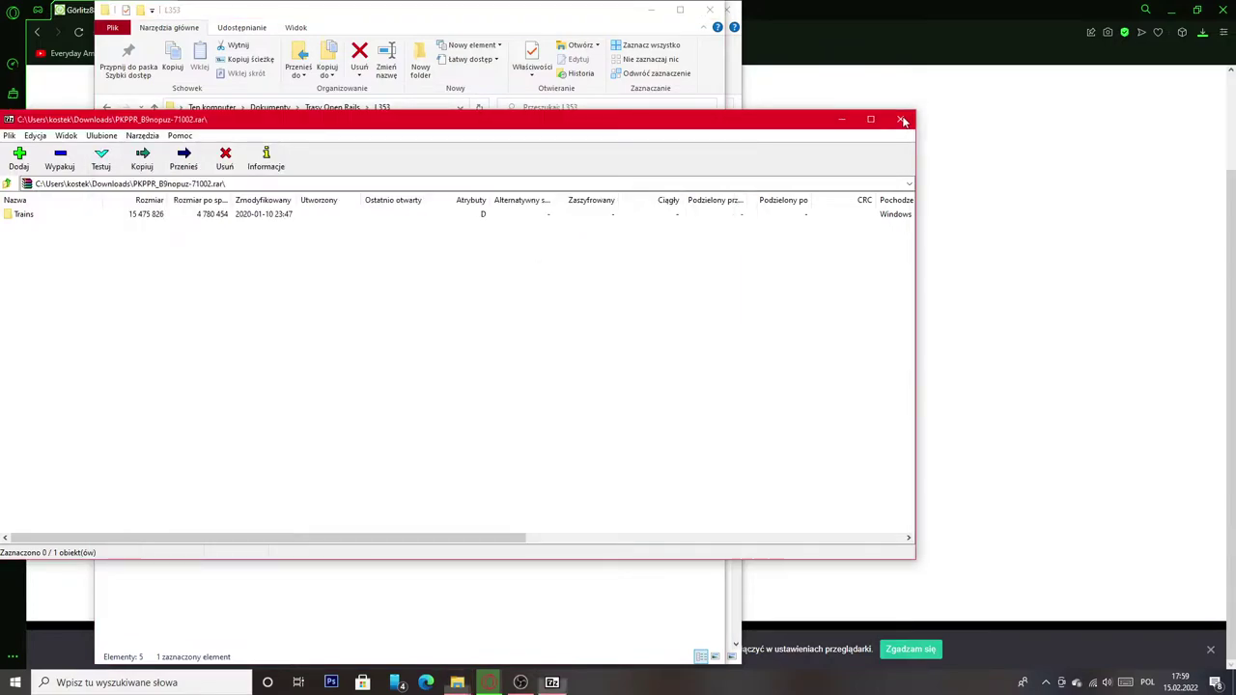
click(901, 119)
Show the downloaded PREG_B16mnopux-08106-OR.rar in its folder and move it into the L353 route folder.
click(1202, 32)
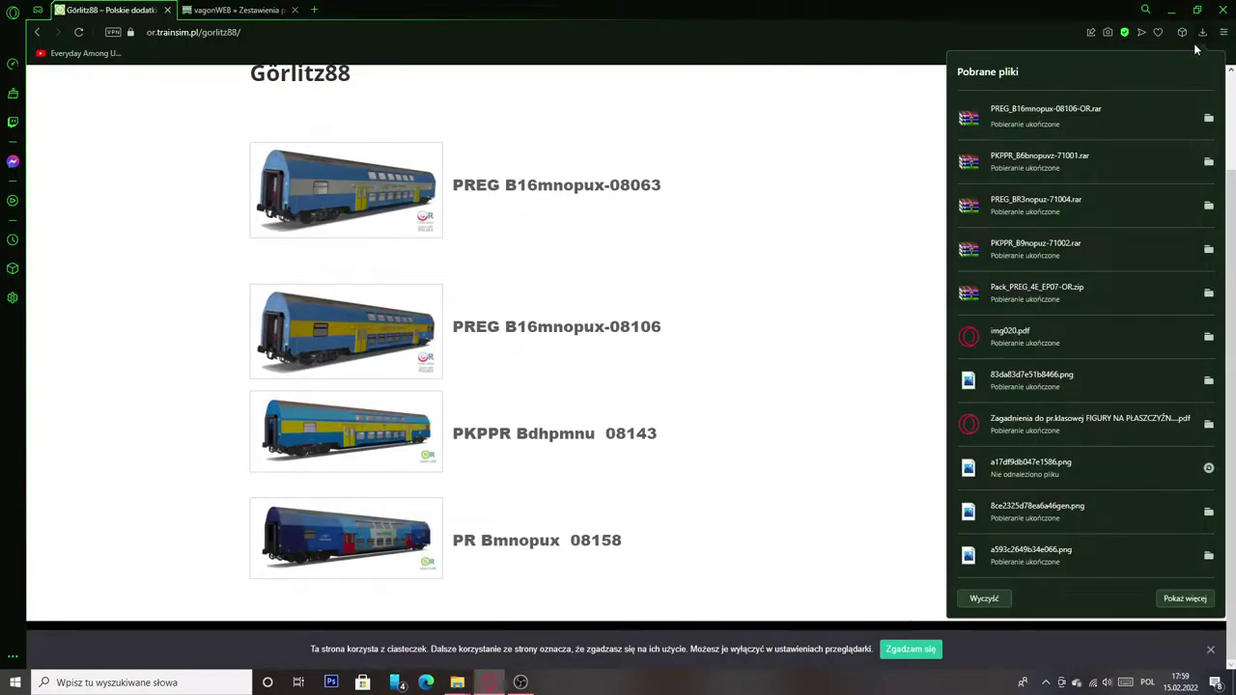
click(1208, 118)
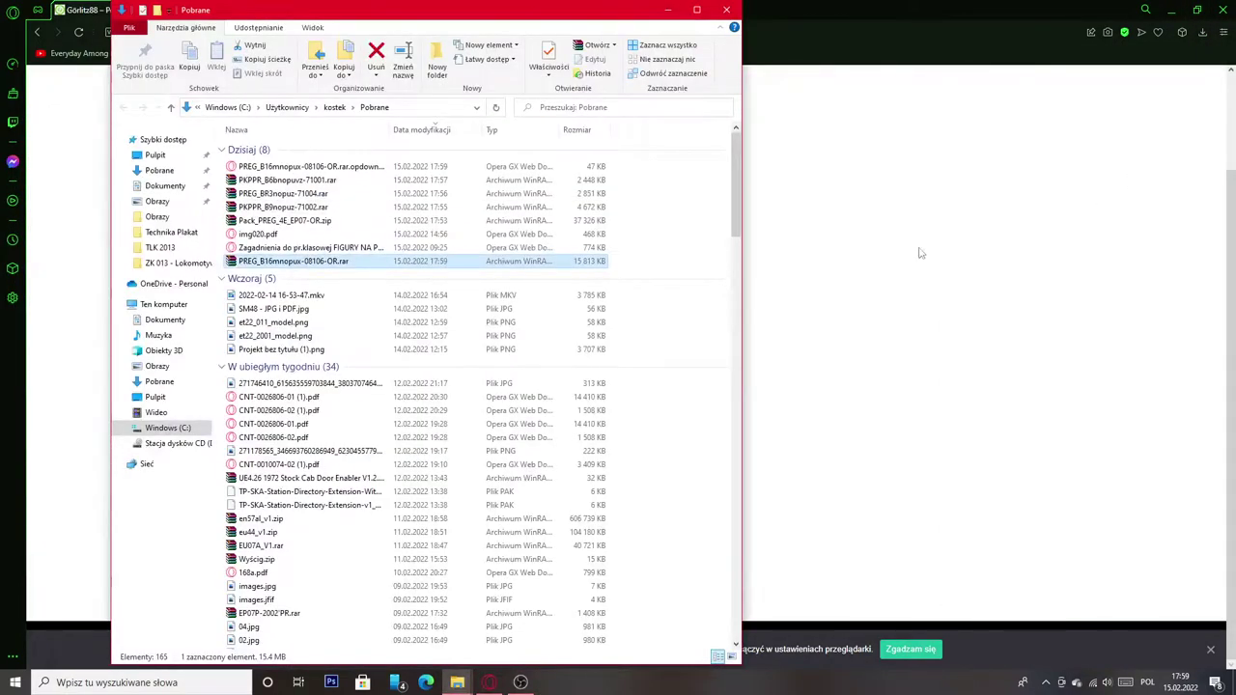
drag(328, 19, 921, 174)
drag(891, 425, 458, 687)
drag(437, 657, 502, 400)
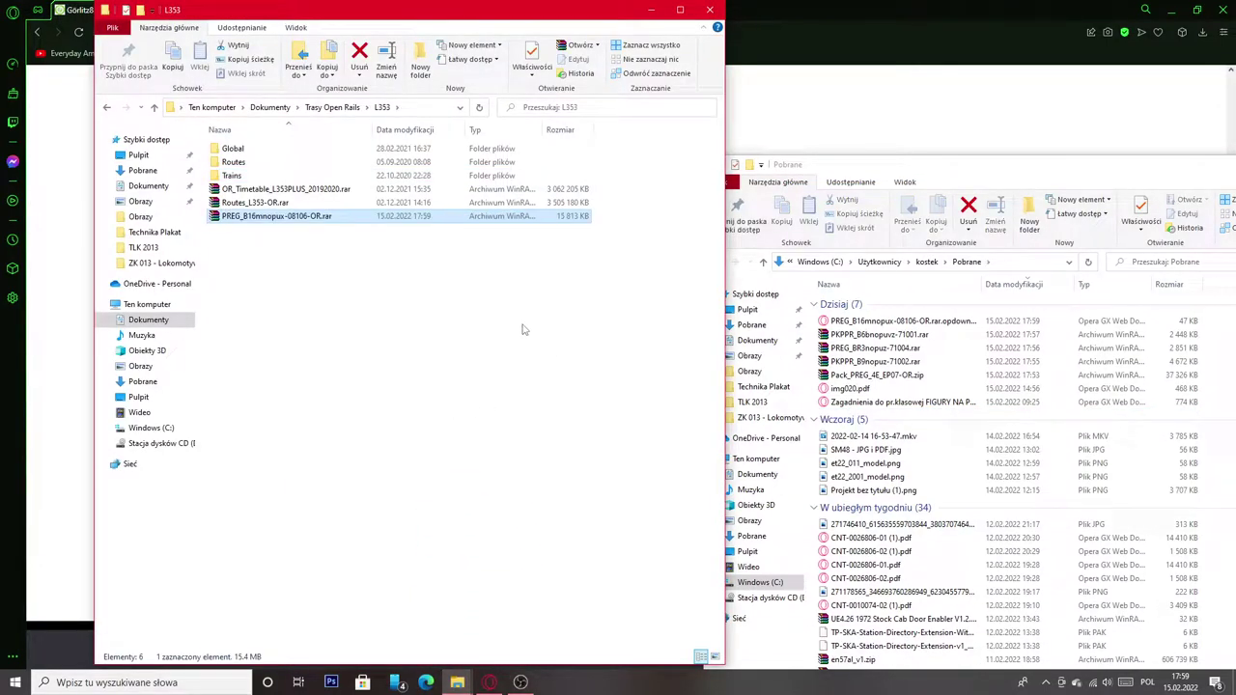
double_click(315, 218)
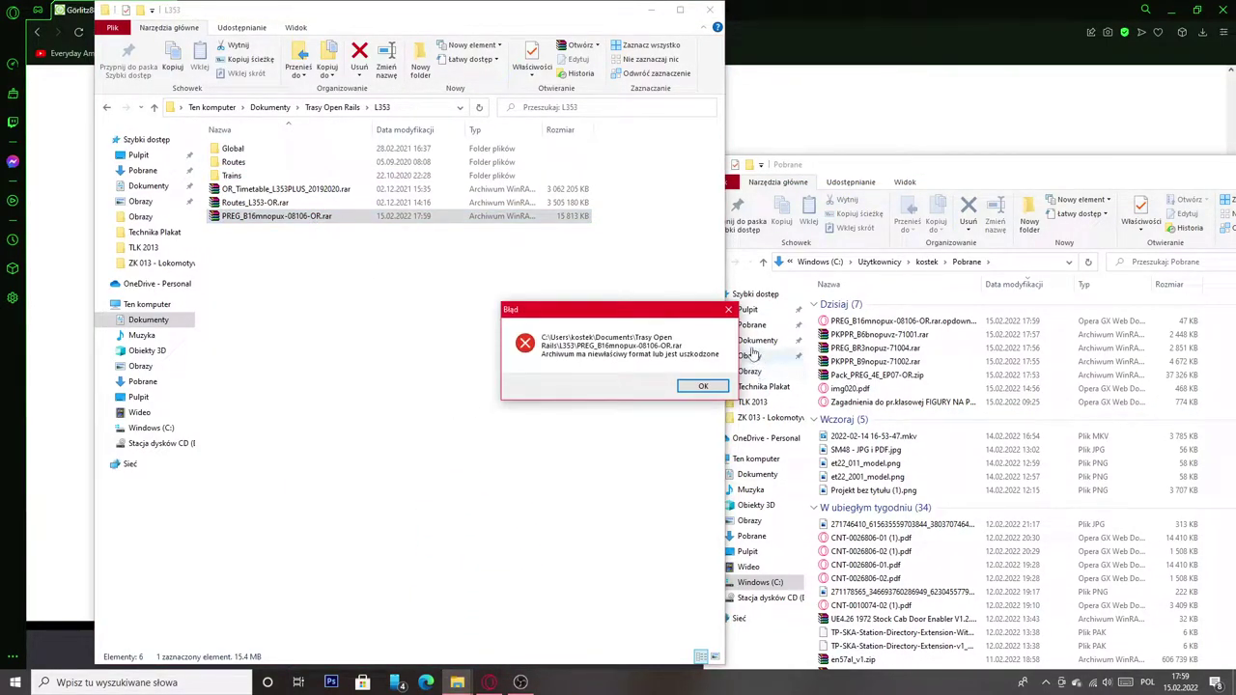
click(308, 237)
right_click(328, 219)
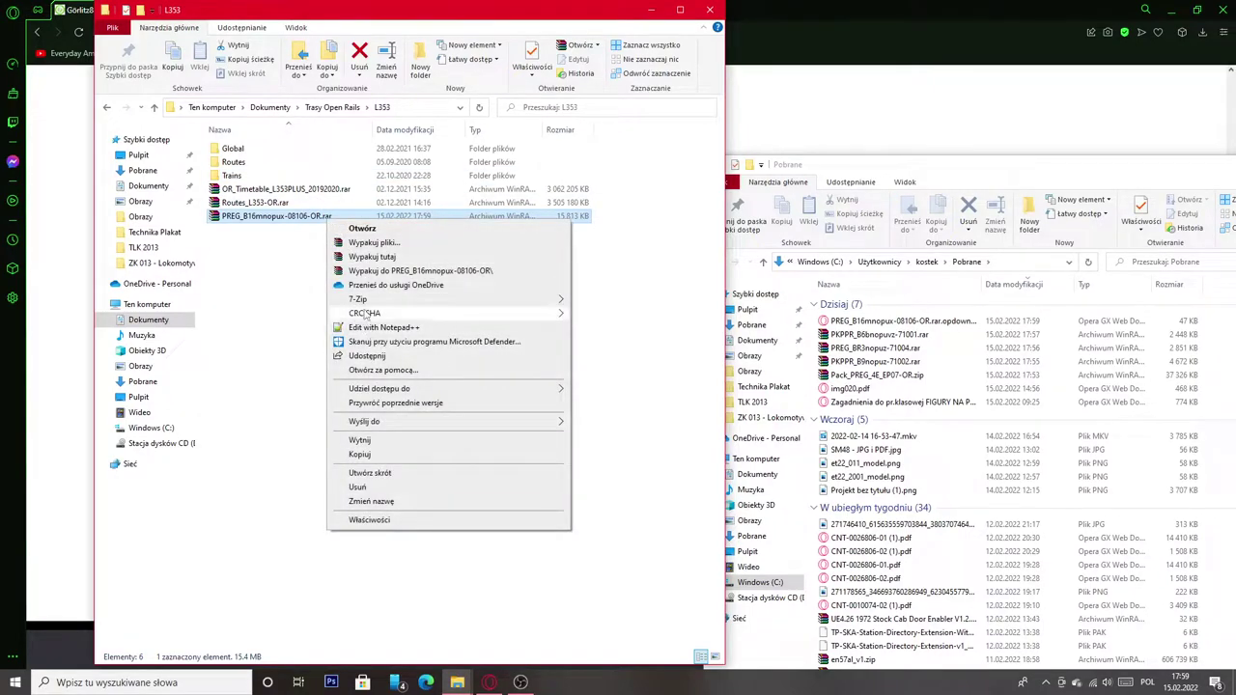
mouse_move(362, 300)
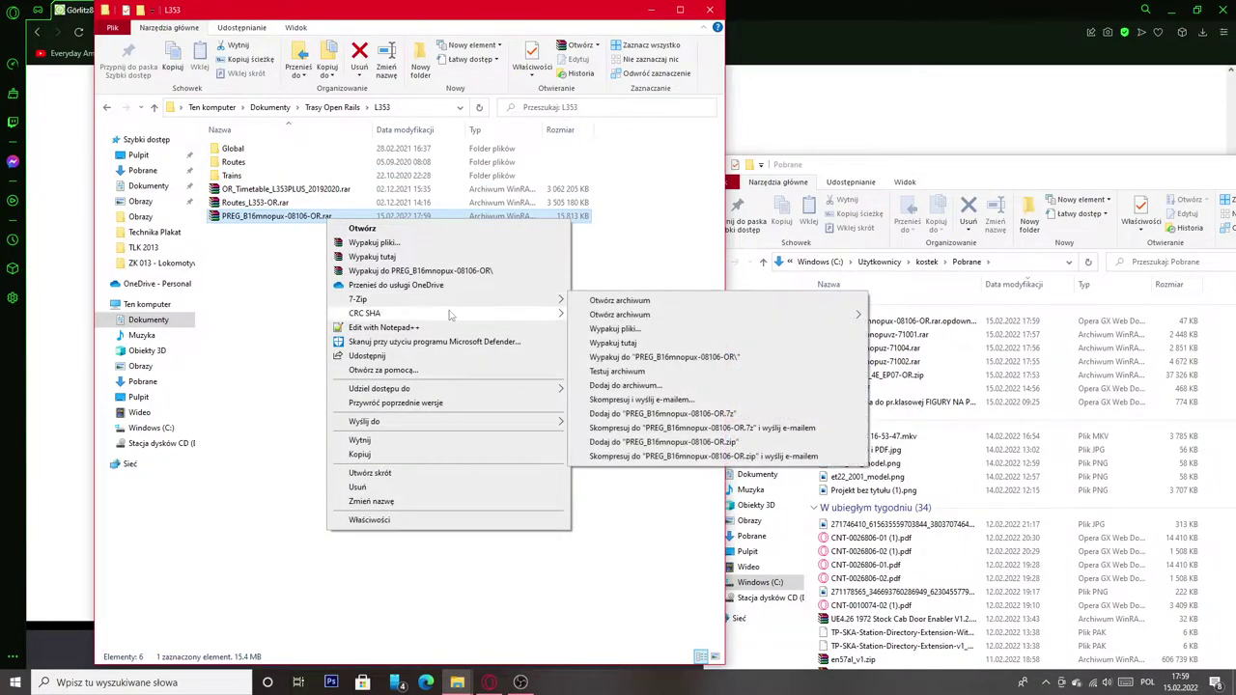
click(618, 343)
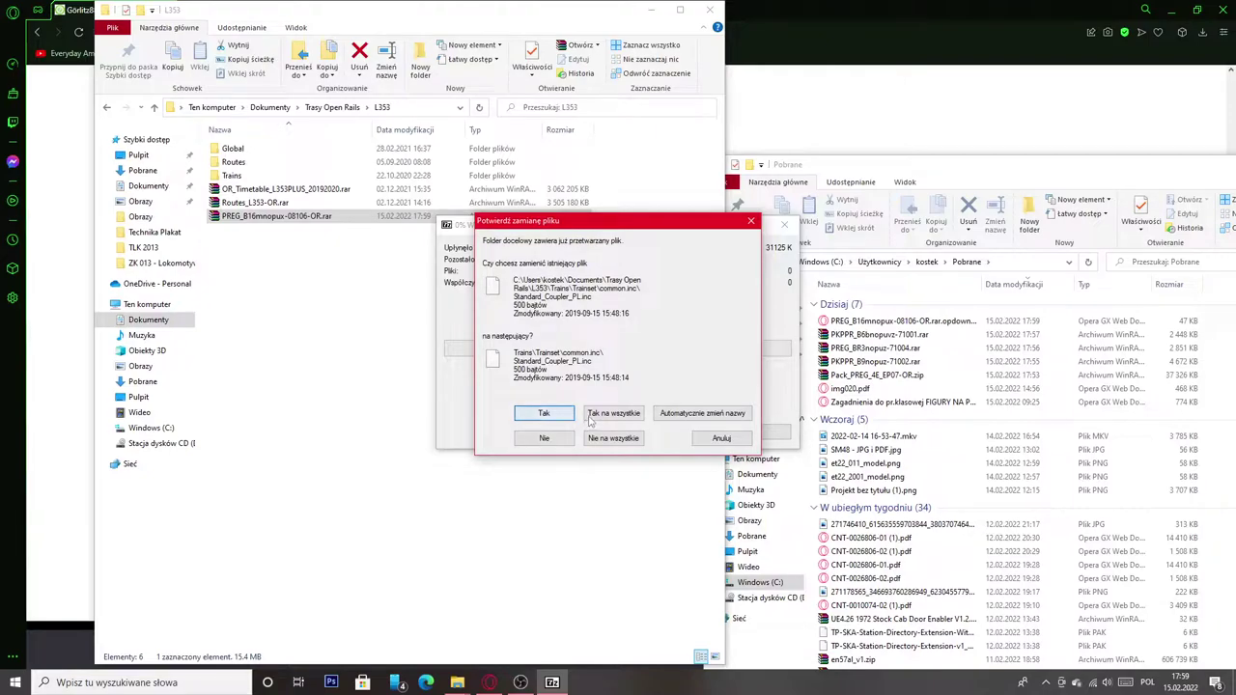
click(752, 221)
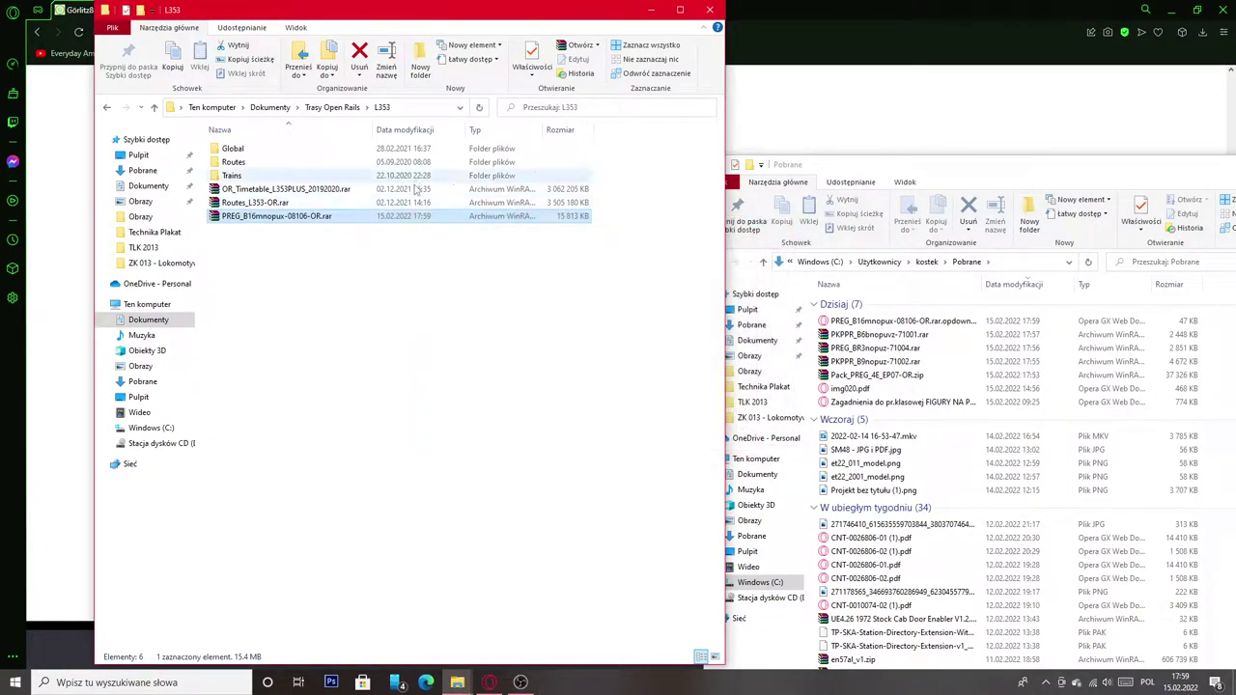
Open PREG_B16mnopux-08106-OR.rar with 7-Zip, extract its Trains folder into L353 keeping the files already there, and close the archive.
right_click(429, 217)
mouse_move(471, 300)
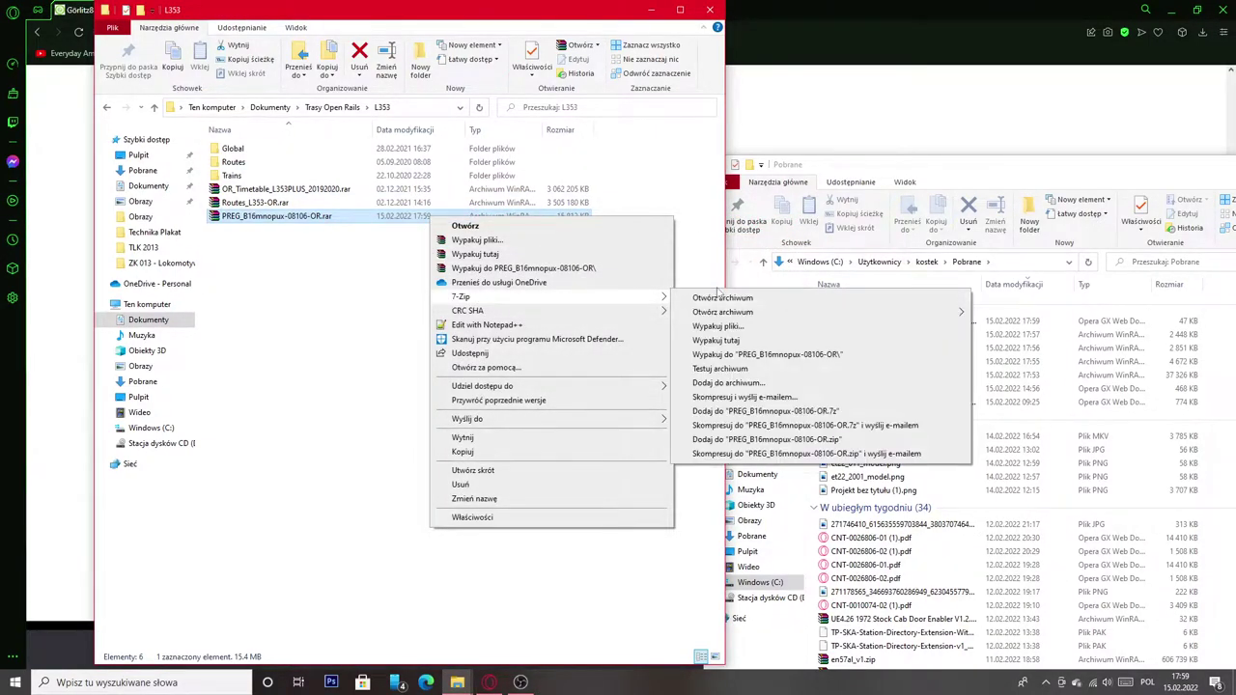
click(719, 294)
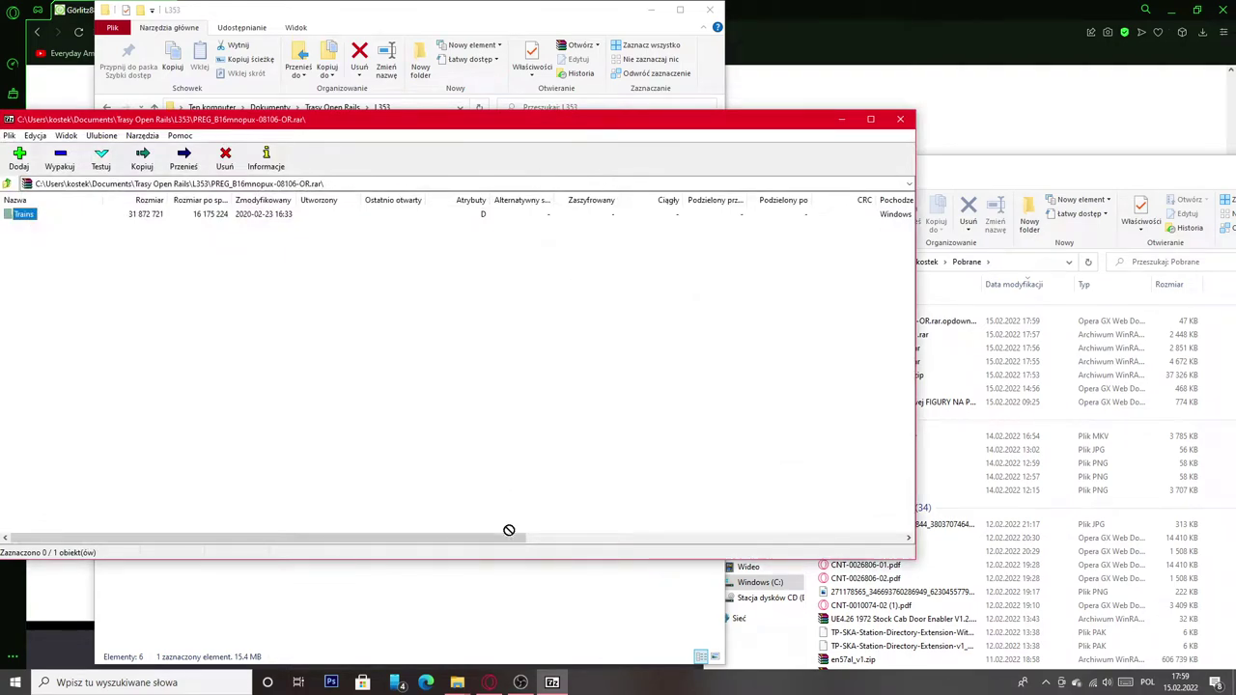
click(530, 591)
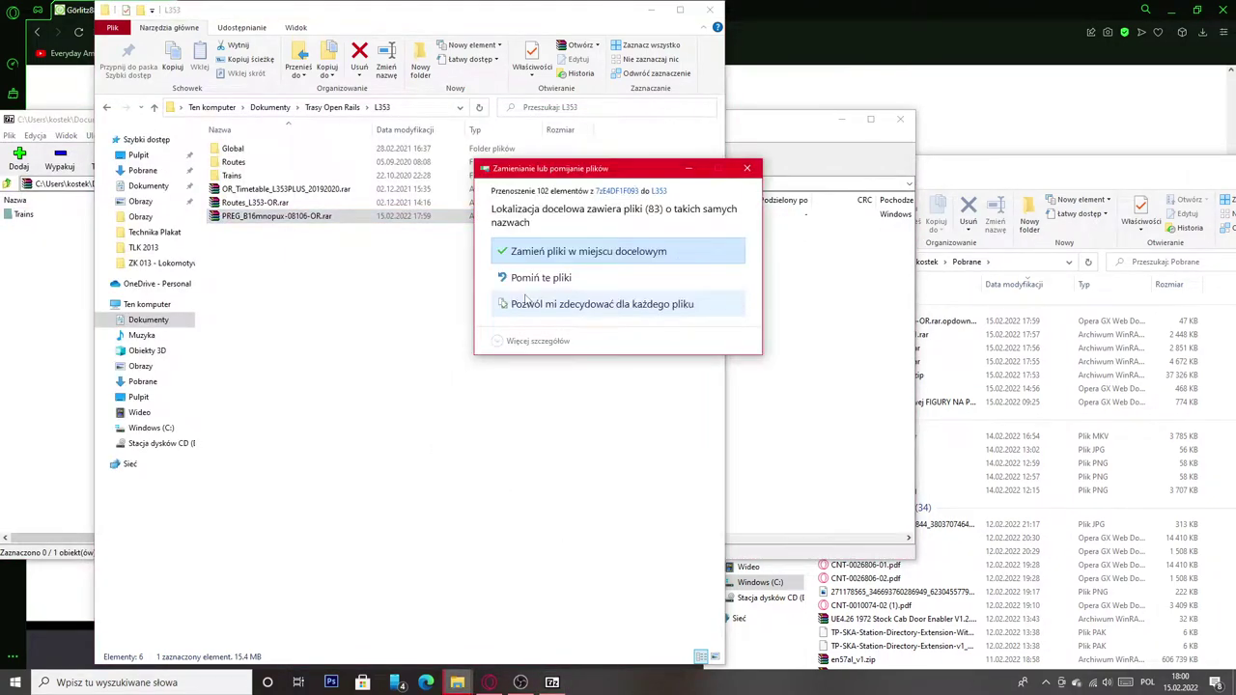
click(527, 300)
click(632, 239)
click(687, 487)
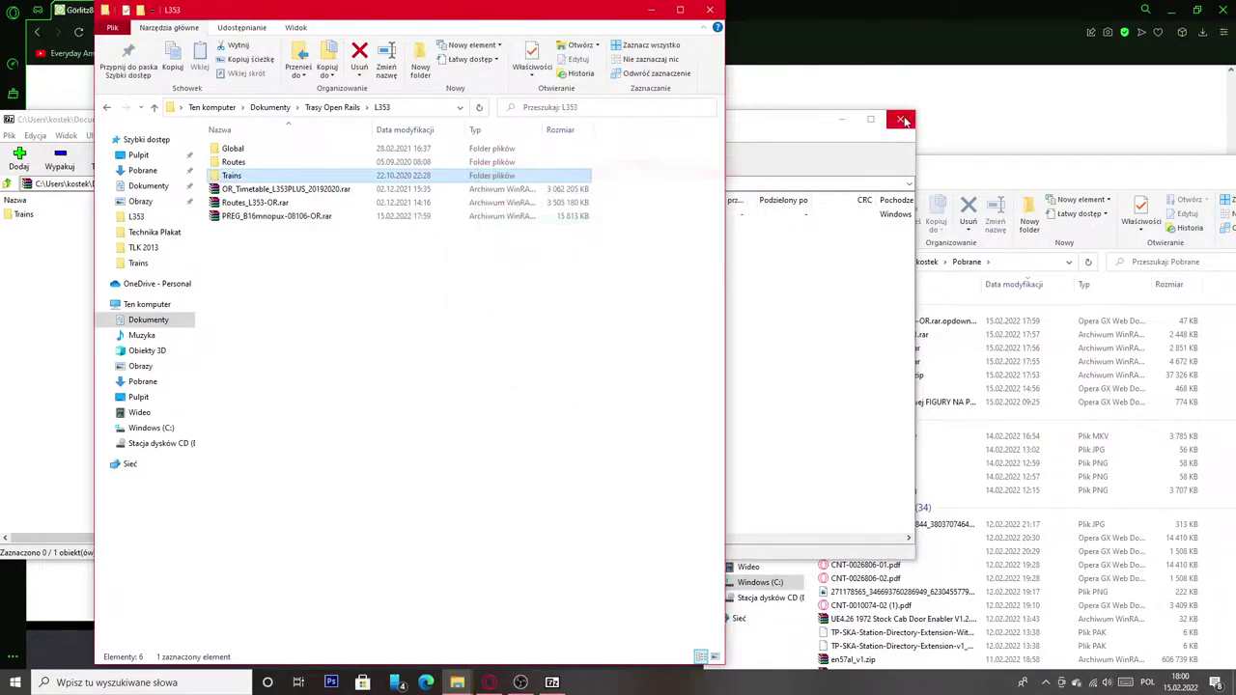
click(904, 120)
Close the Pobrane window, launch the TSRE5 Consist Editor from the TSRE5 folder, and load the trasy open rails/l353 folder.
drag(1182, 173, 678, 208)
click(816, 199)
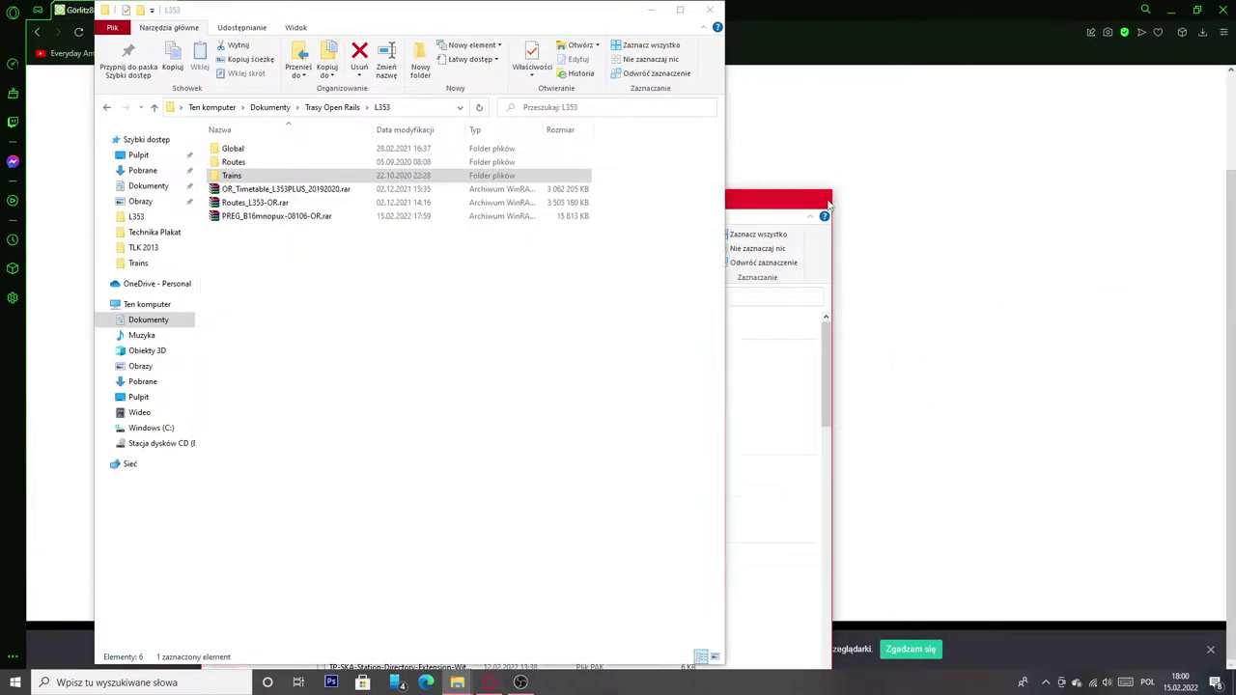
click(489, 681)
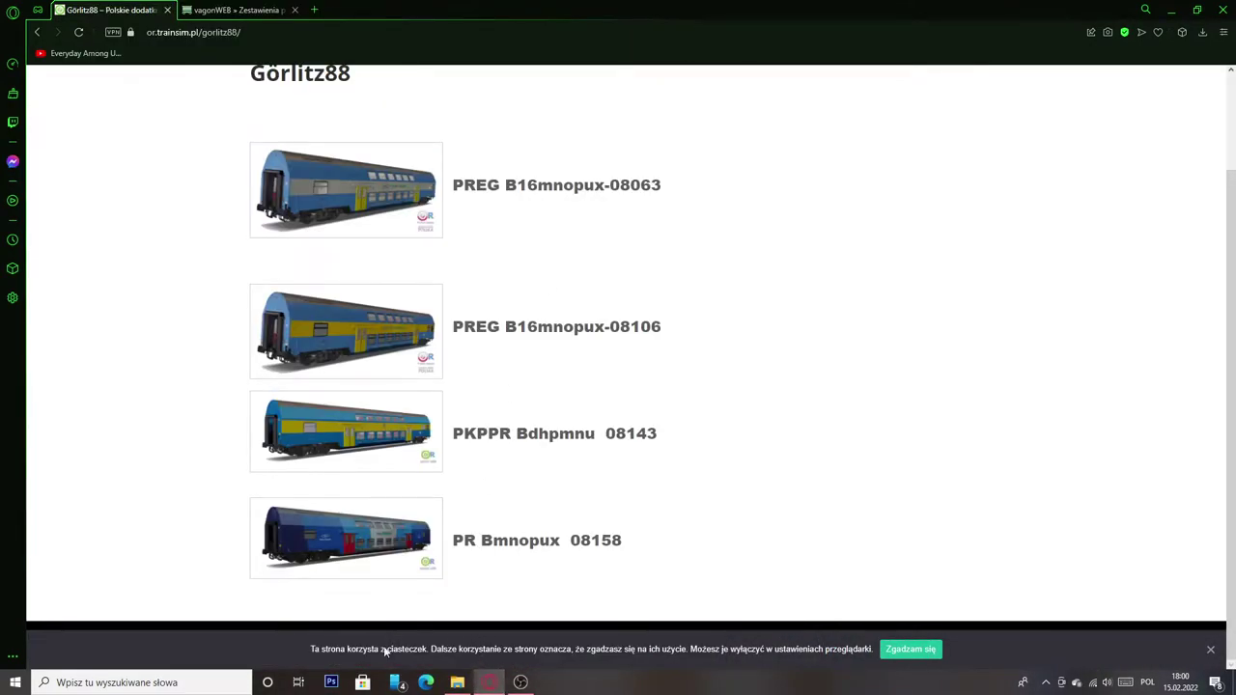
click(457, 682)
double_click(220, 190)
click(600, 310)
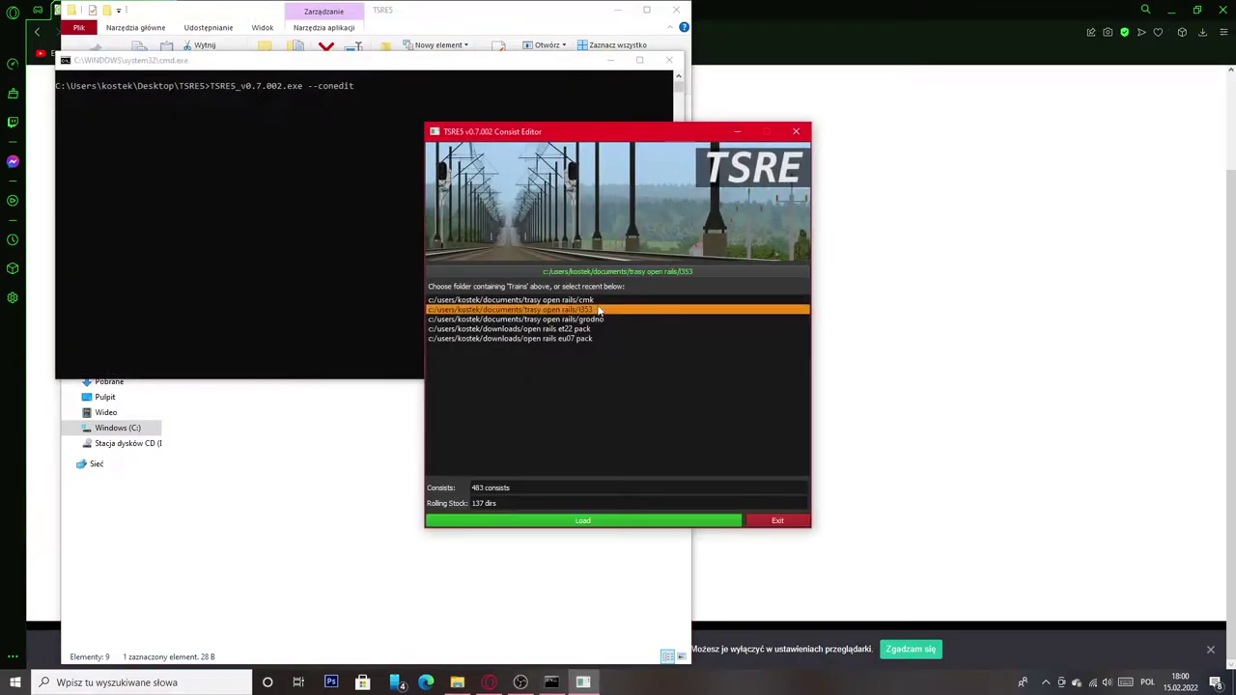
Bring up the train's vagonWEB composition behind the TSRE5 Consist Editor and create a new consist with file and display name Regio Kamieńczyk.
click(890, 439)
click(227, 9)
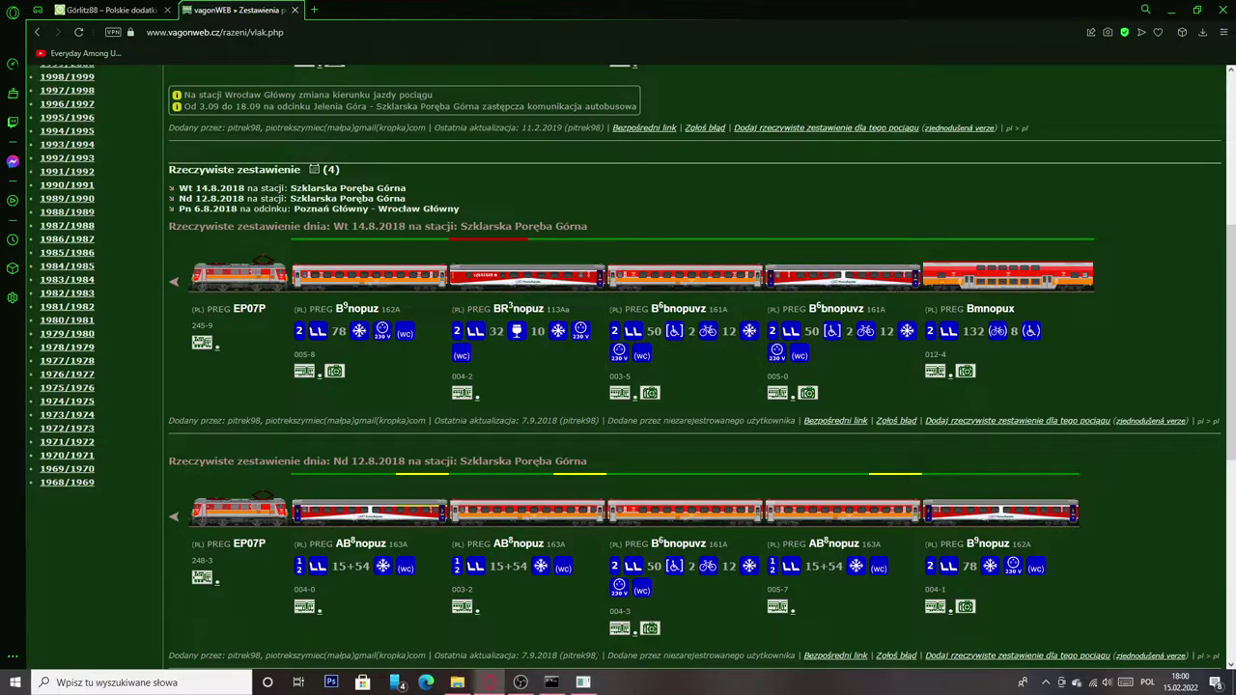
click(583, 682)
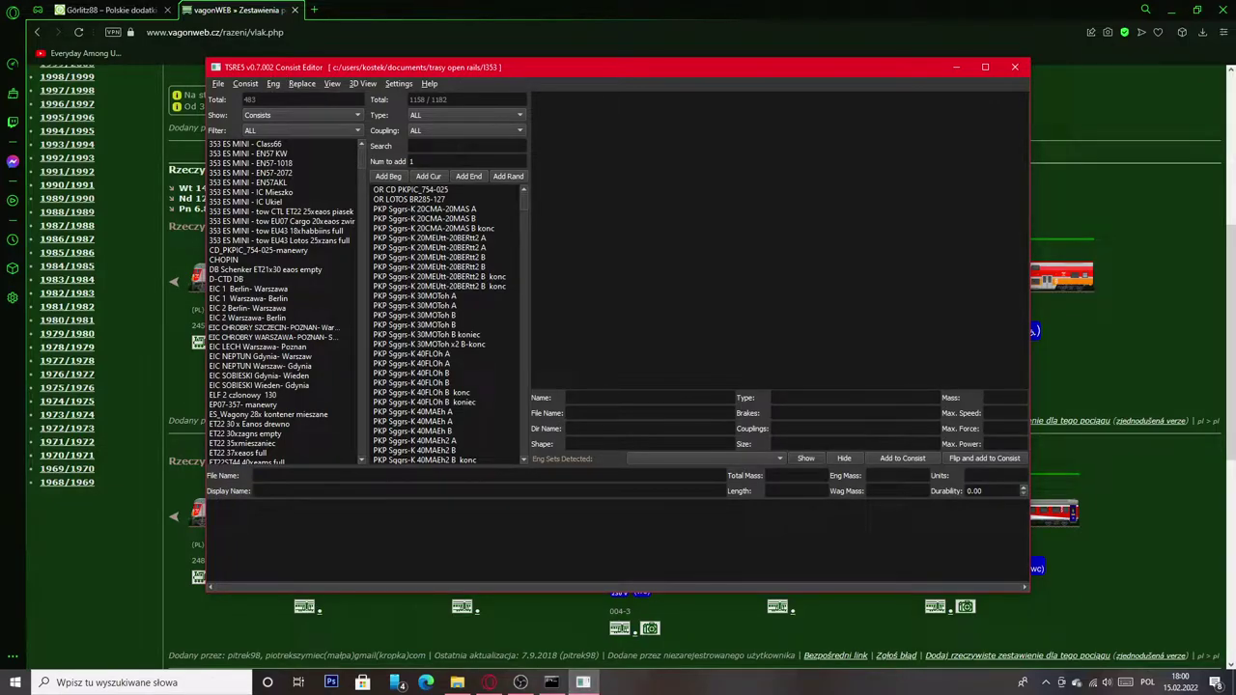
click(218, 83)
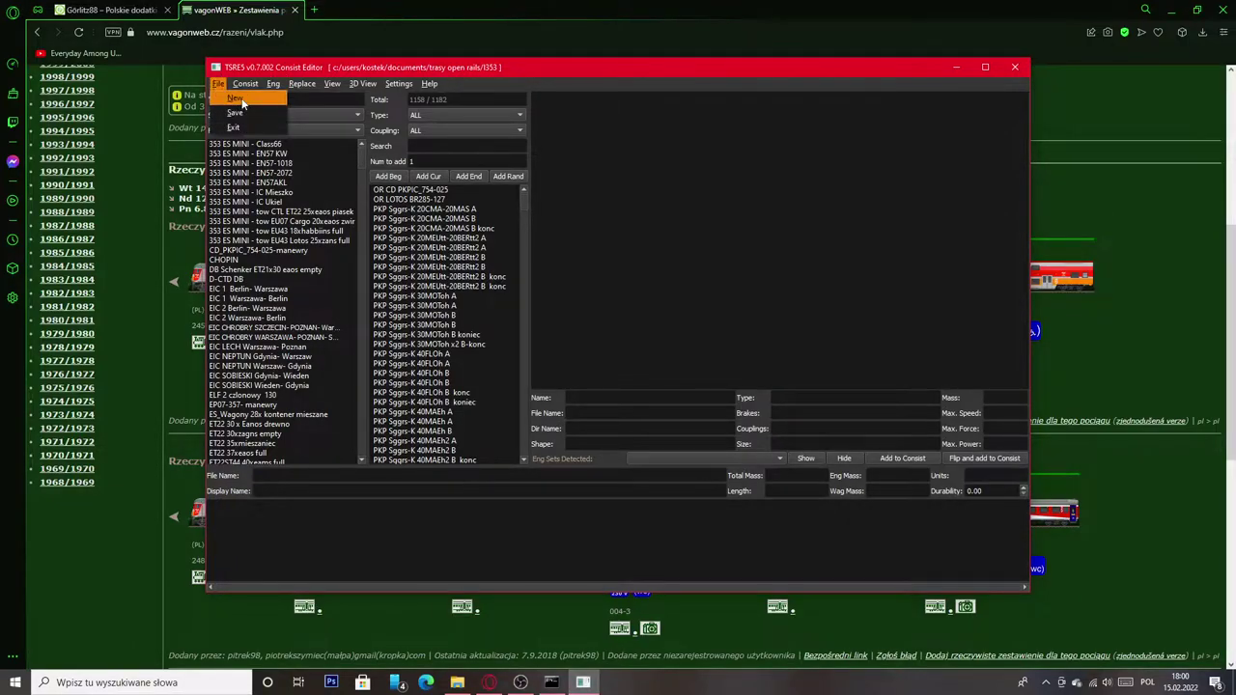
click(238, 102)
click(271, 475)
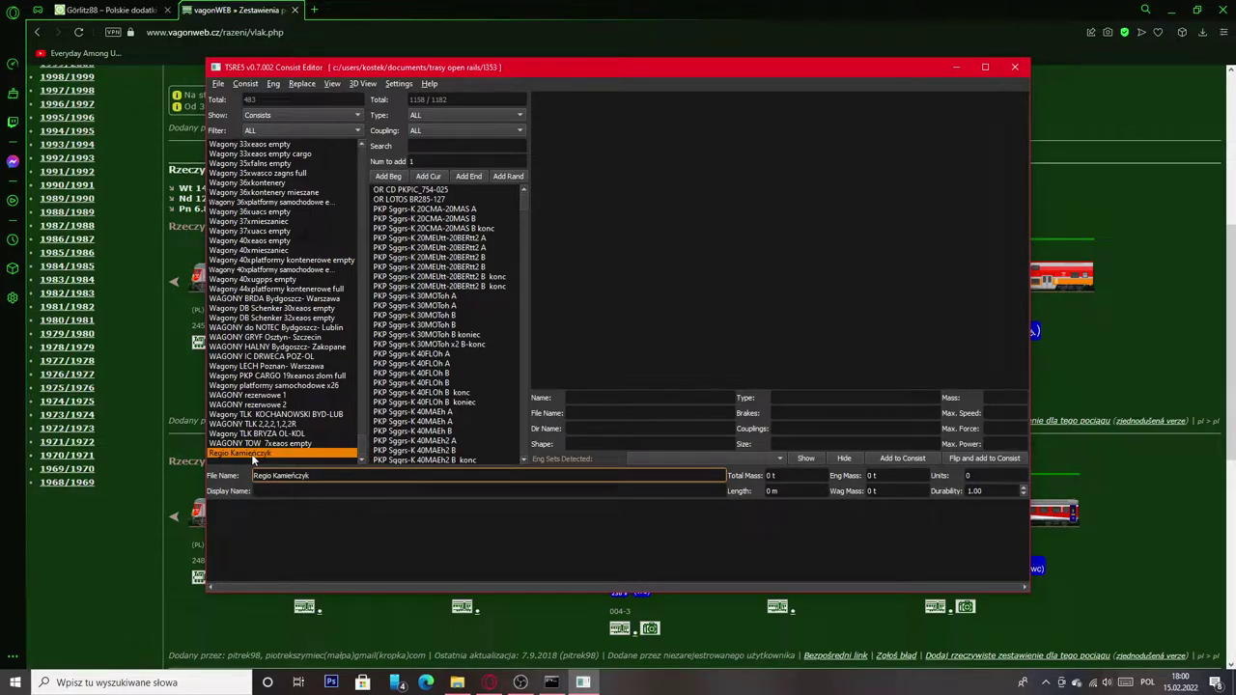
key(ctrl+a)
key(ctrl+c)
key(Tab)
key(ctrl+v)
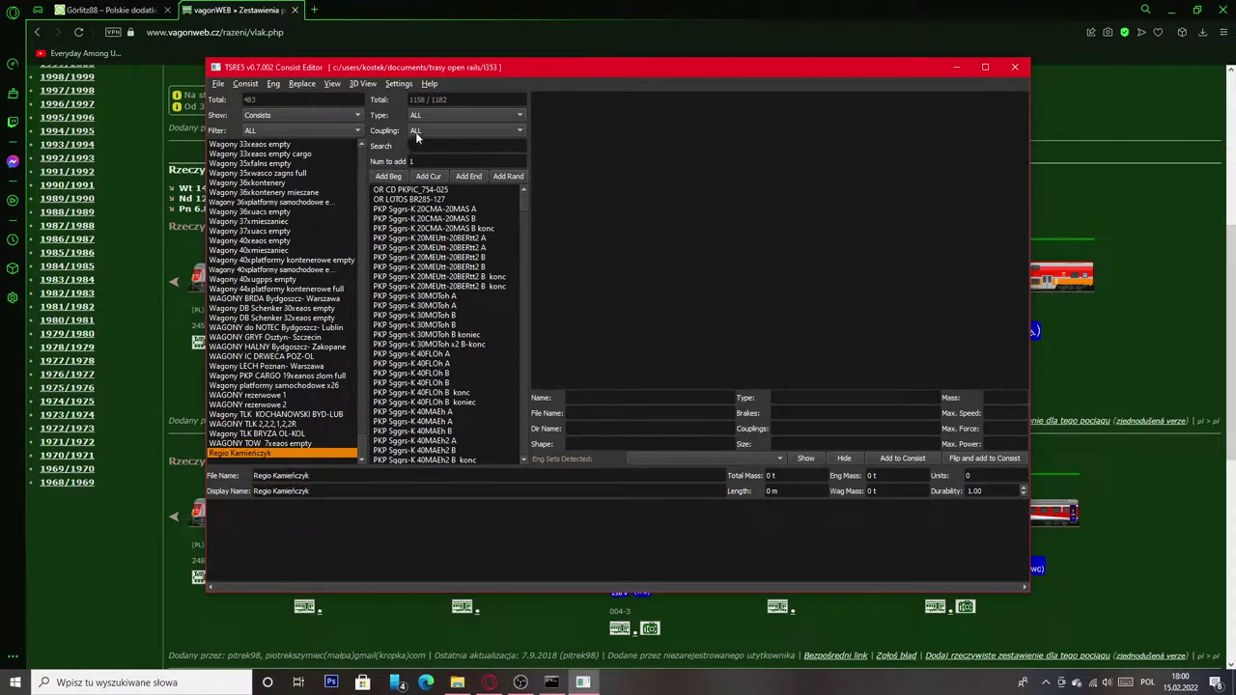
Filter the rolling stock for EP07-2, compare the matching locomotives and append OR PREG EP07-2001 /ZPR Bydgoszcz/ to the end of the consist.
drag(421, 75, 457, 137)
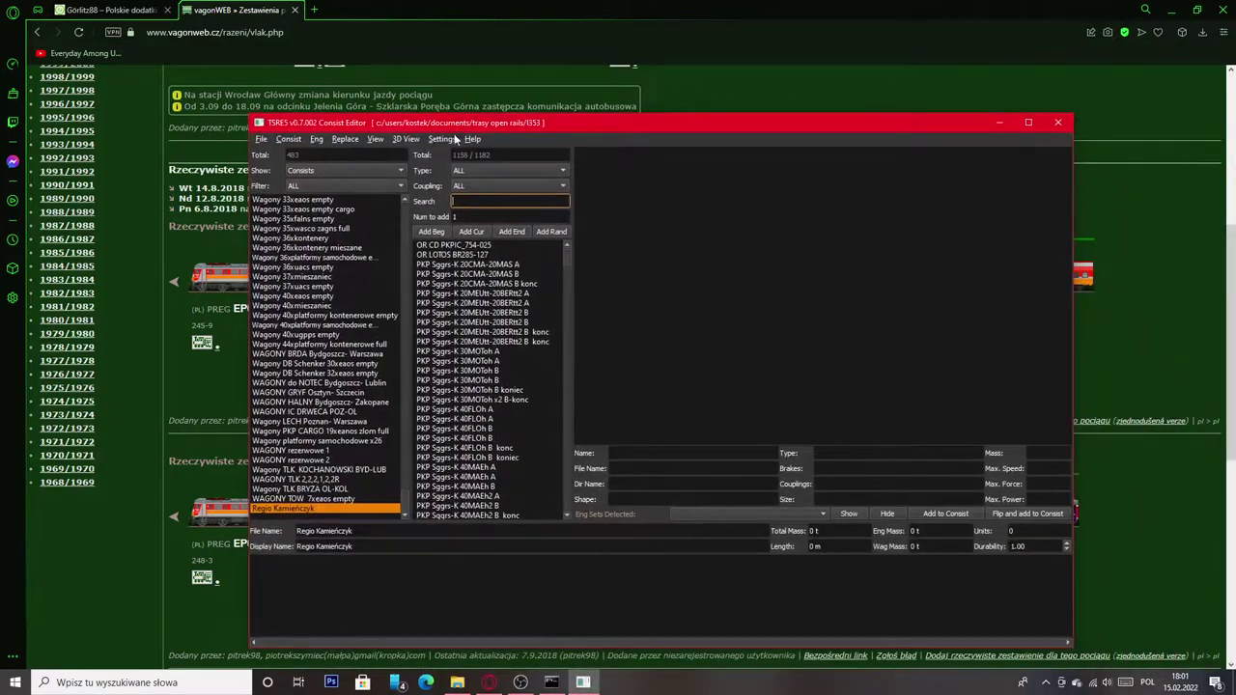
text(EP0)
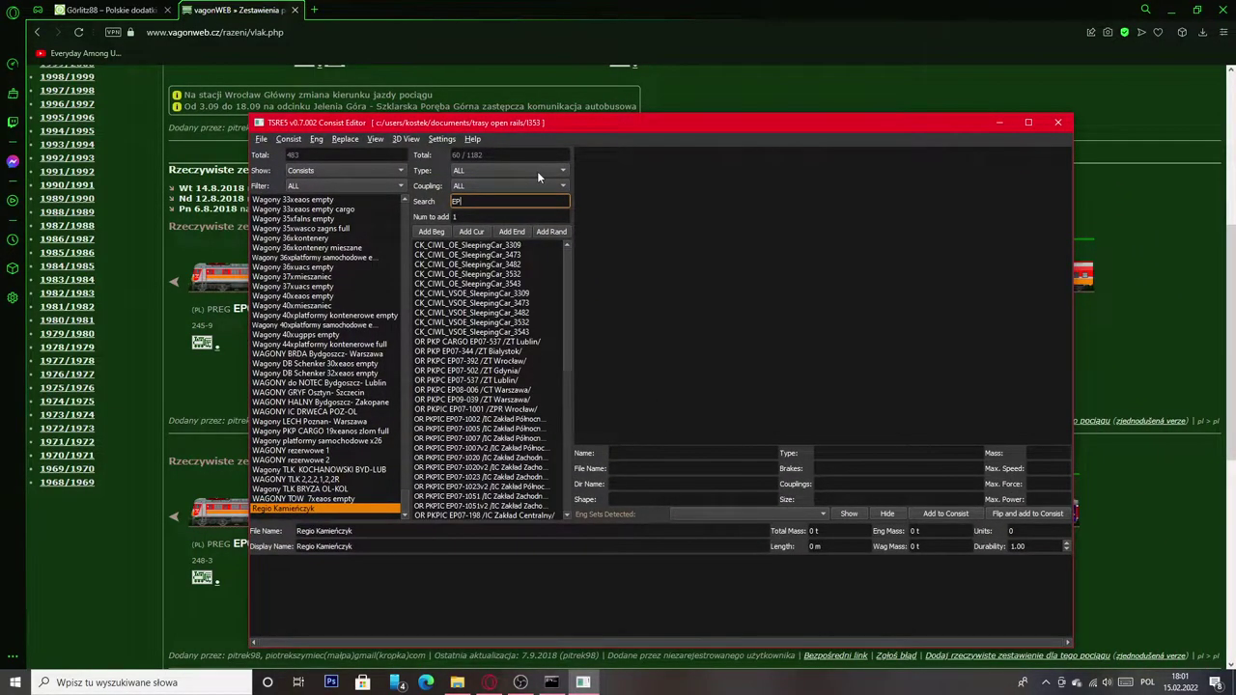
text(7-)
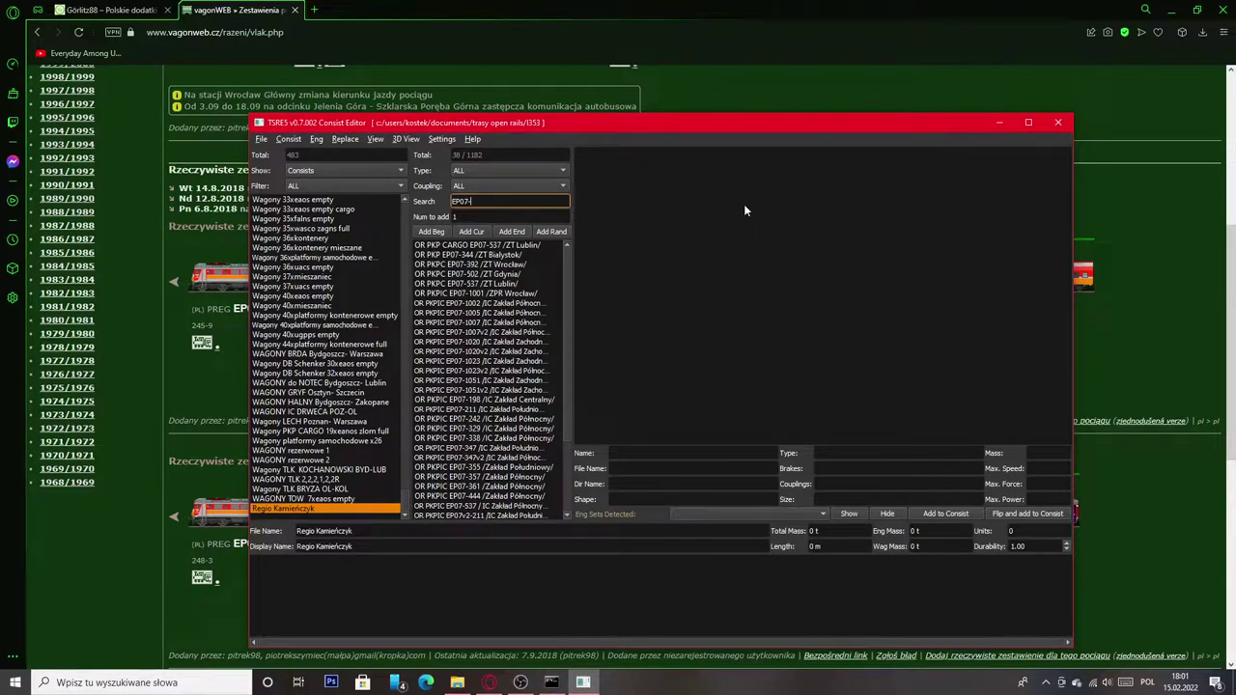
text(2)
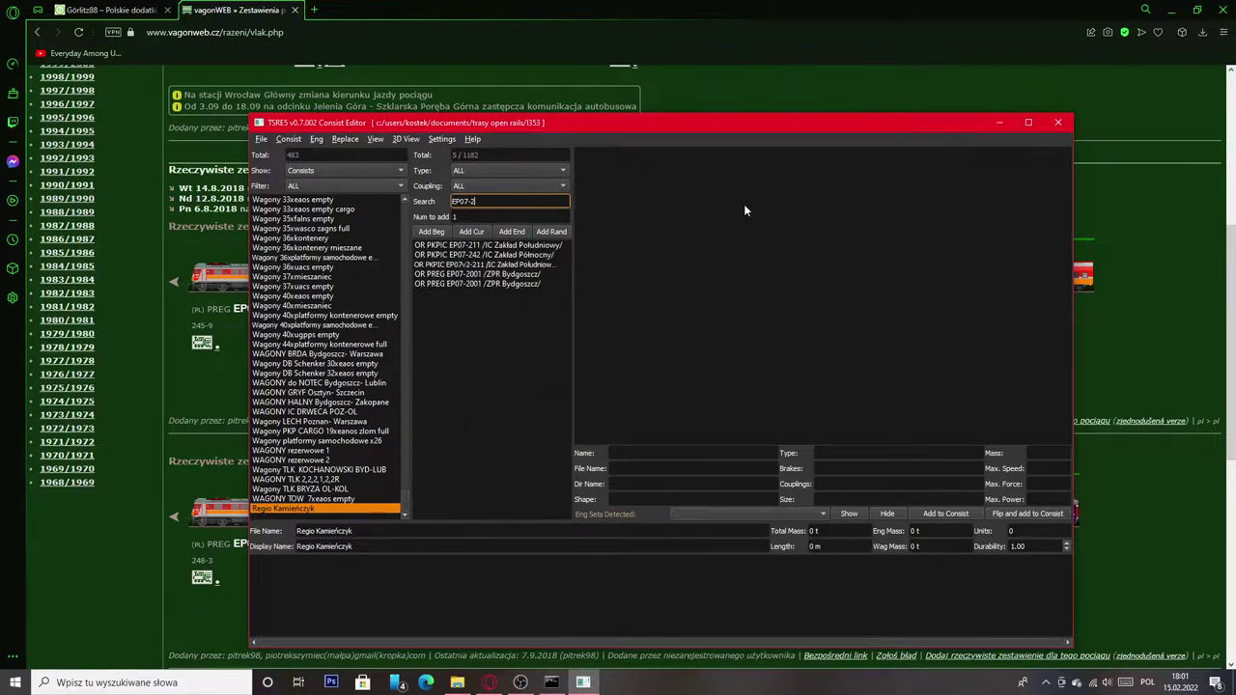
click(512, 283)
drag(628, 307, 845, 305)
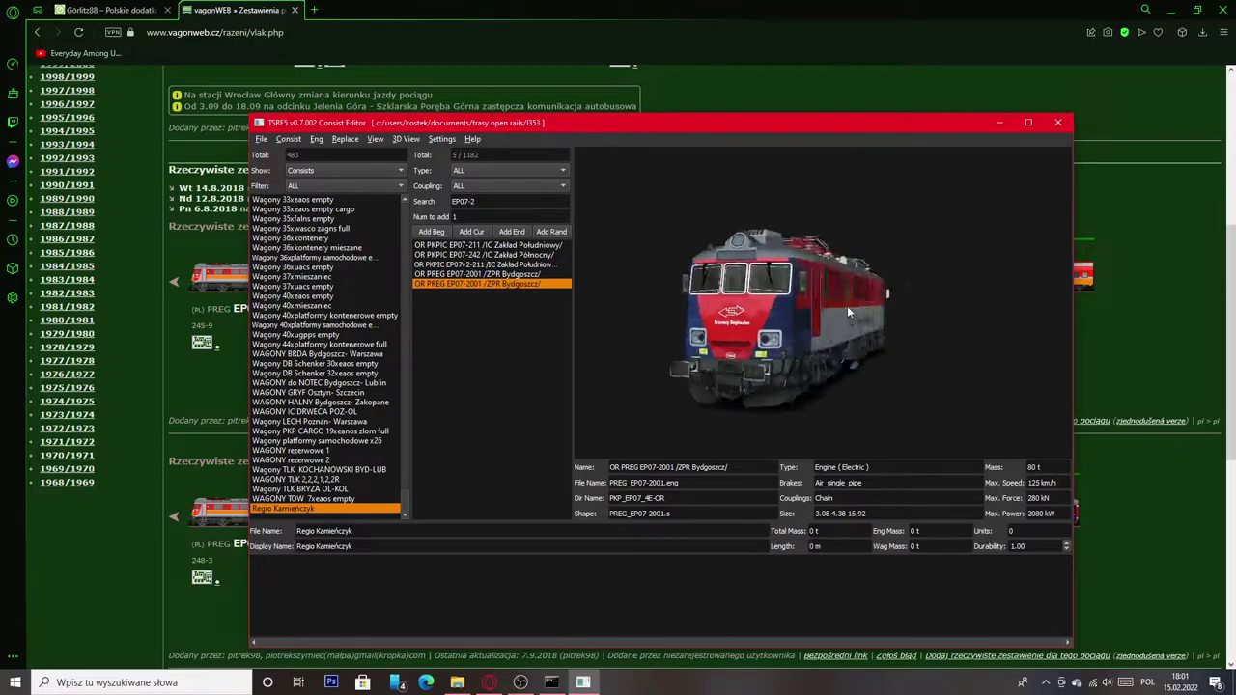
click(470, 274)
click(470, 265)
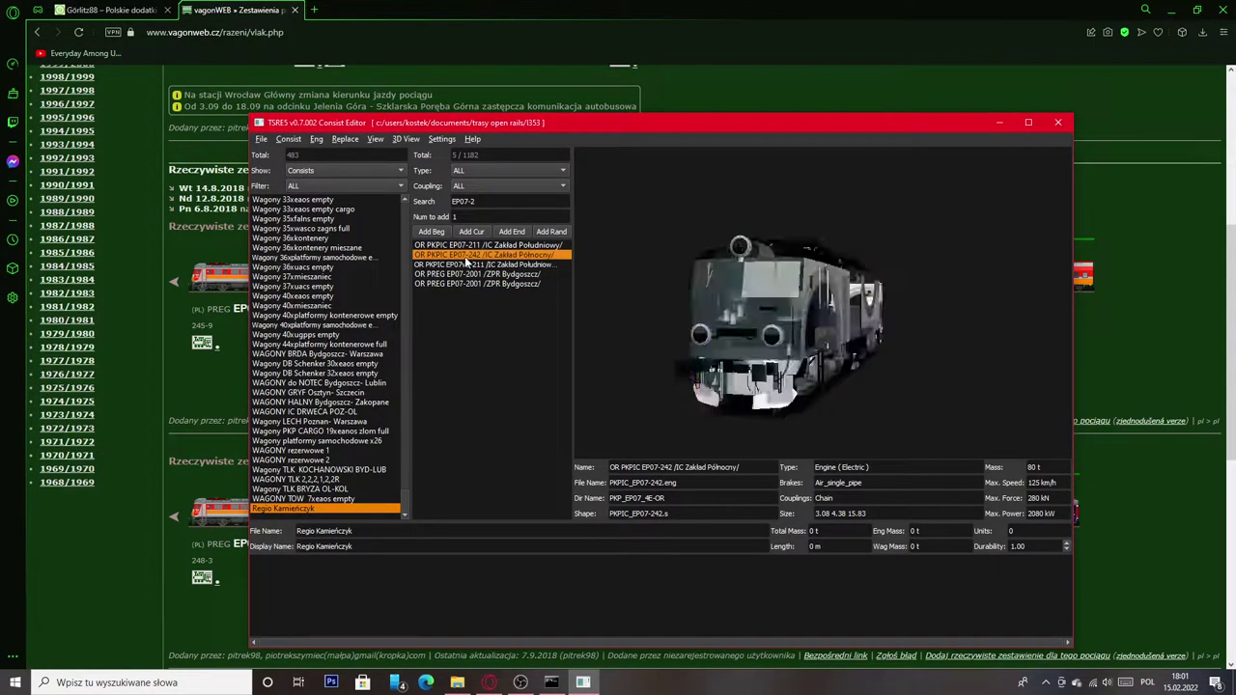
click(462, 246)
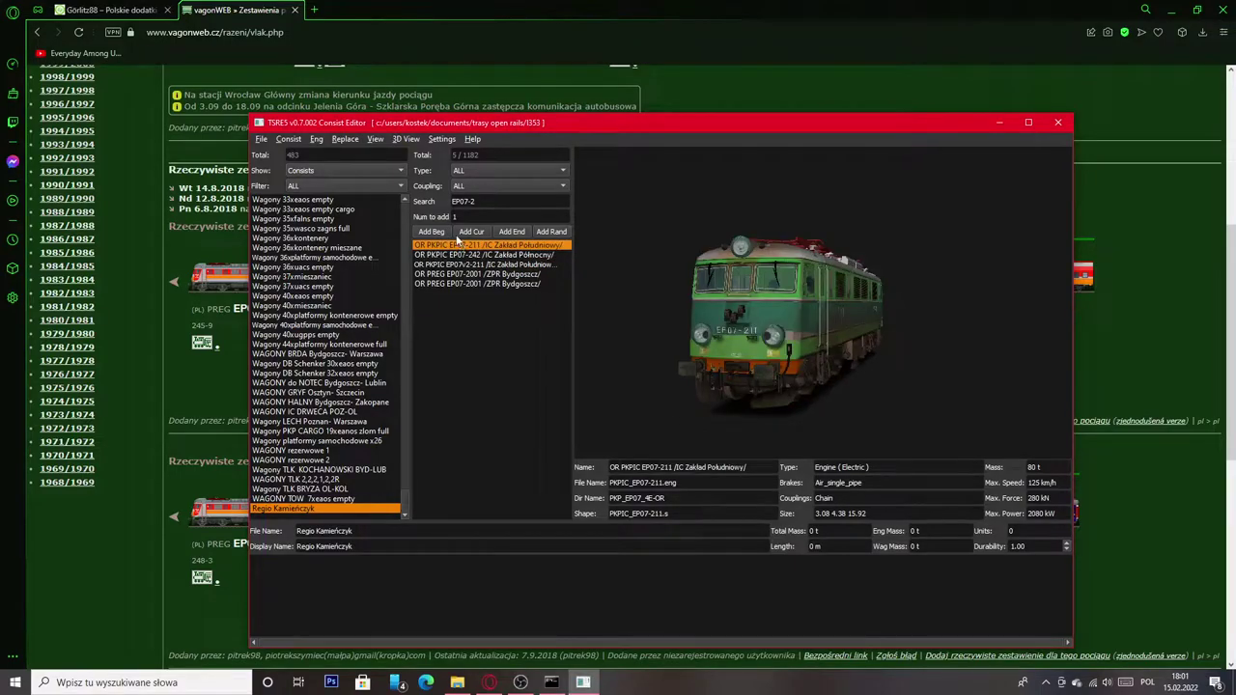
click(485, 283)
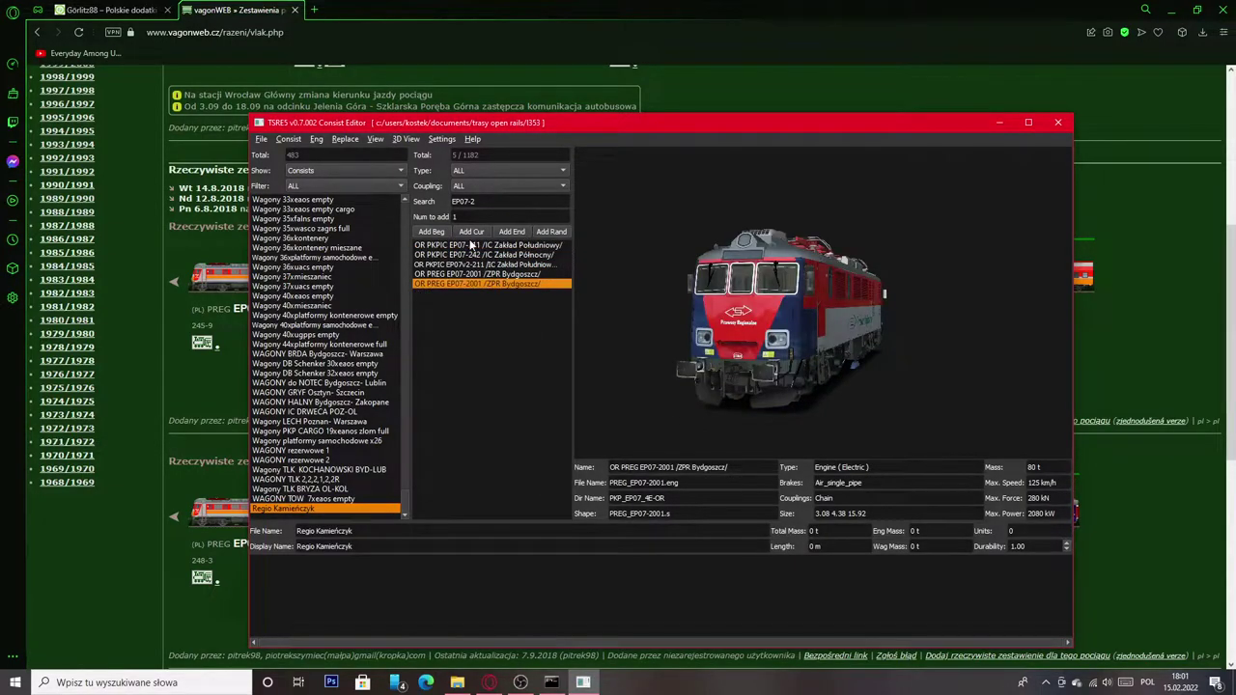
click(507, 233)
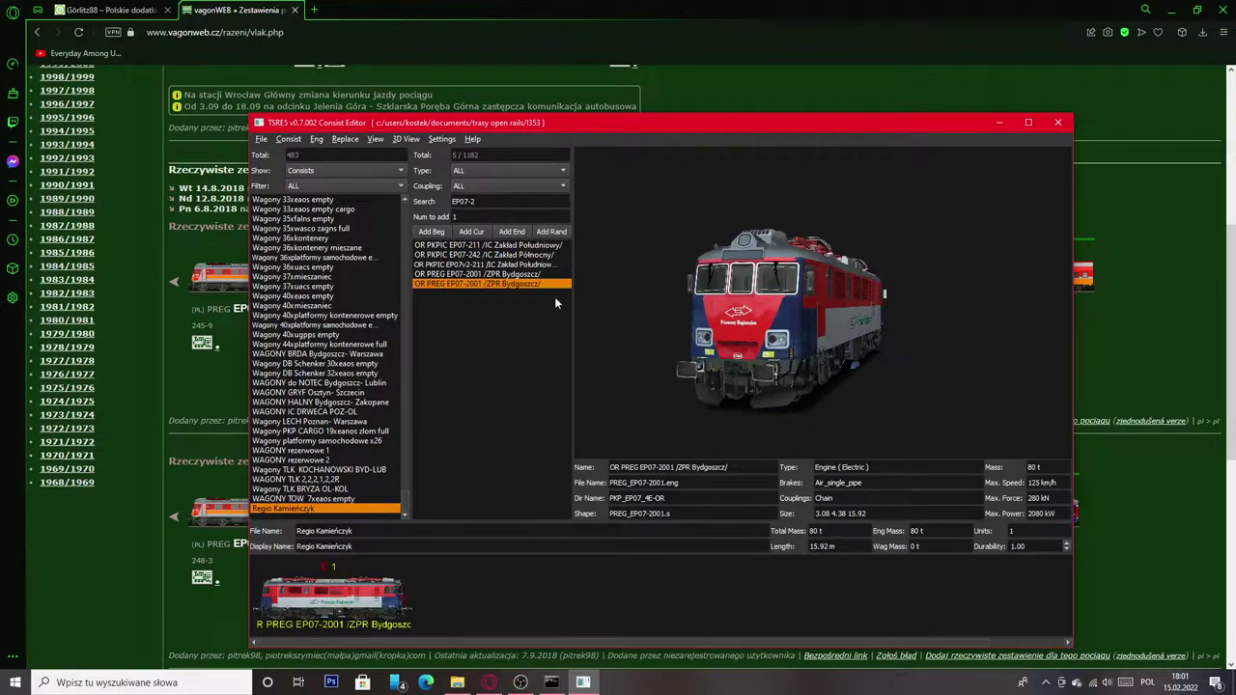
Inspect the added locomotive in the 3D preview and check the first wagon's type in the vagonWEB composition.
scroll(813, 343, up, 5)
drag(753, 323, 780, 289)
scroll(833, 336, down, 3)
scroll(865, 312, up, 5)
scroll(800, 303, down, 2)
key(alt+Tab)
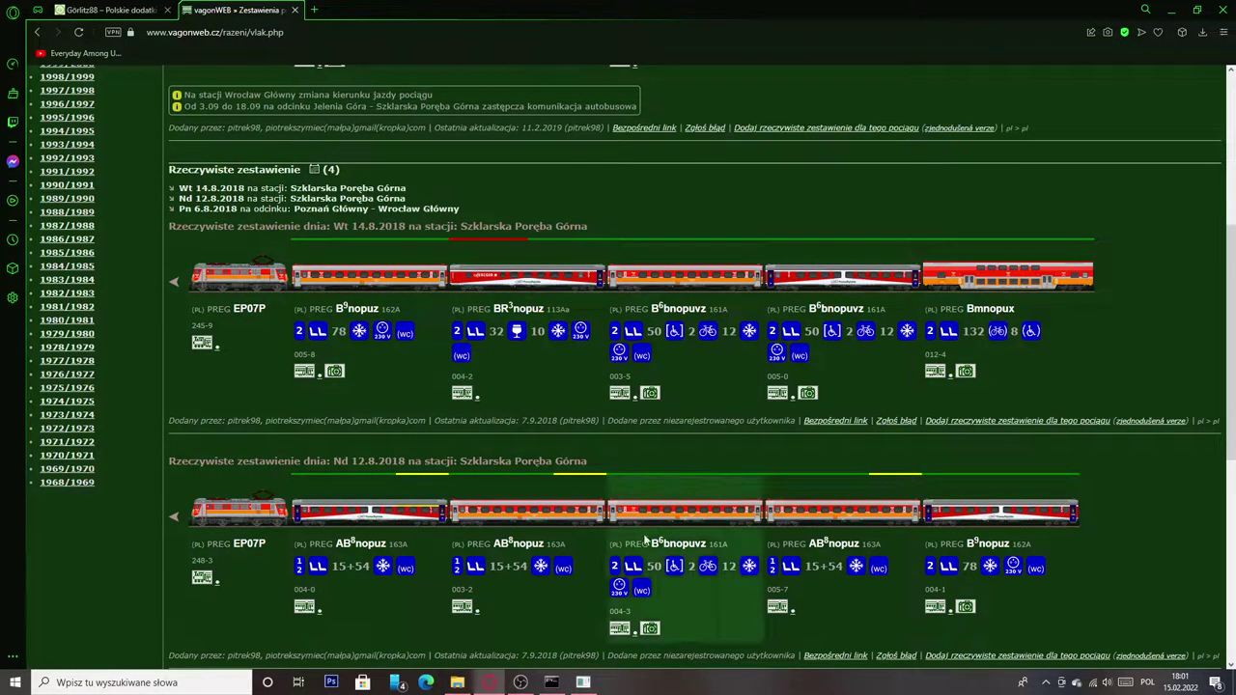
click(582, 683)
Try searching the rolling stock for 162, preview the matching wagon and clear the search.
triple_click(486, 200)
key(BackSpace)
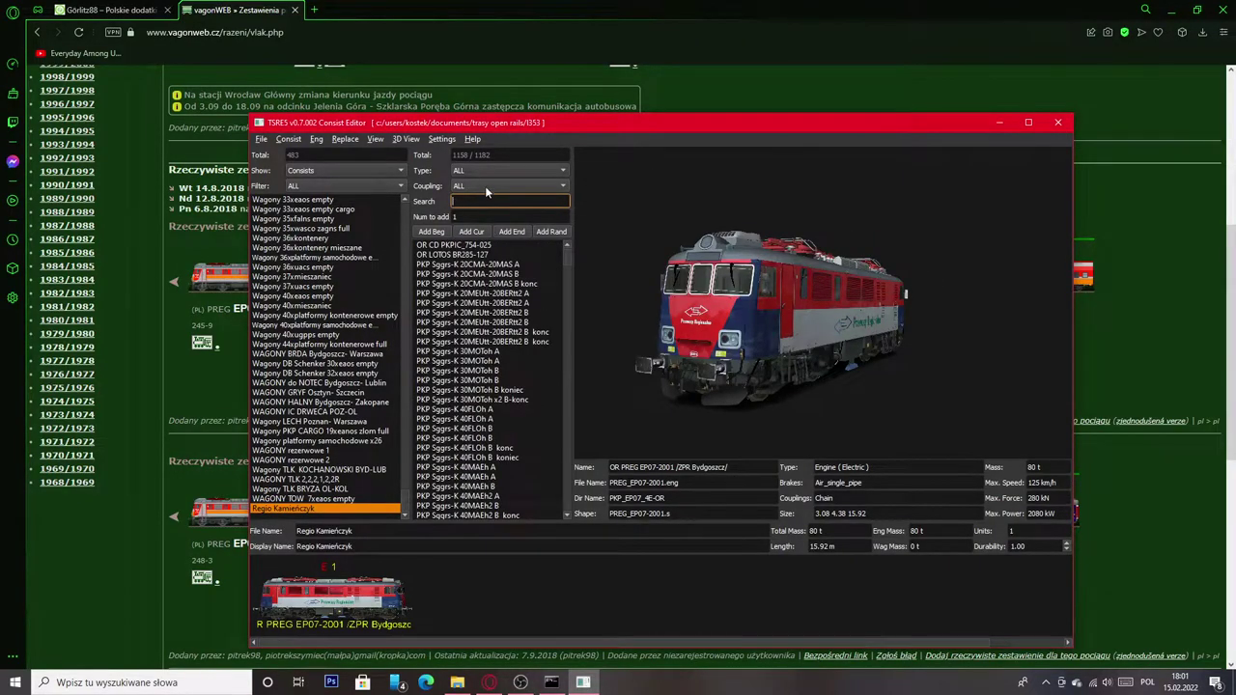
text(162)
click(497, 247)
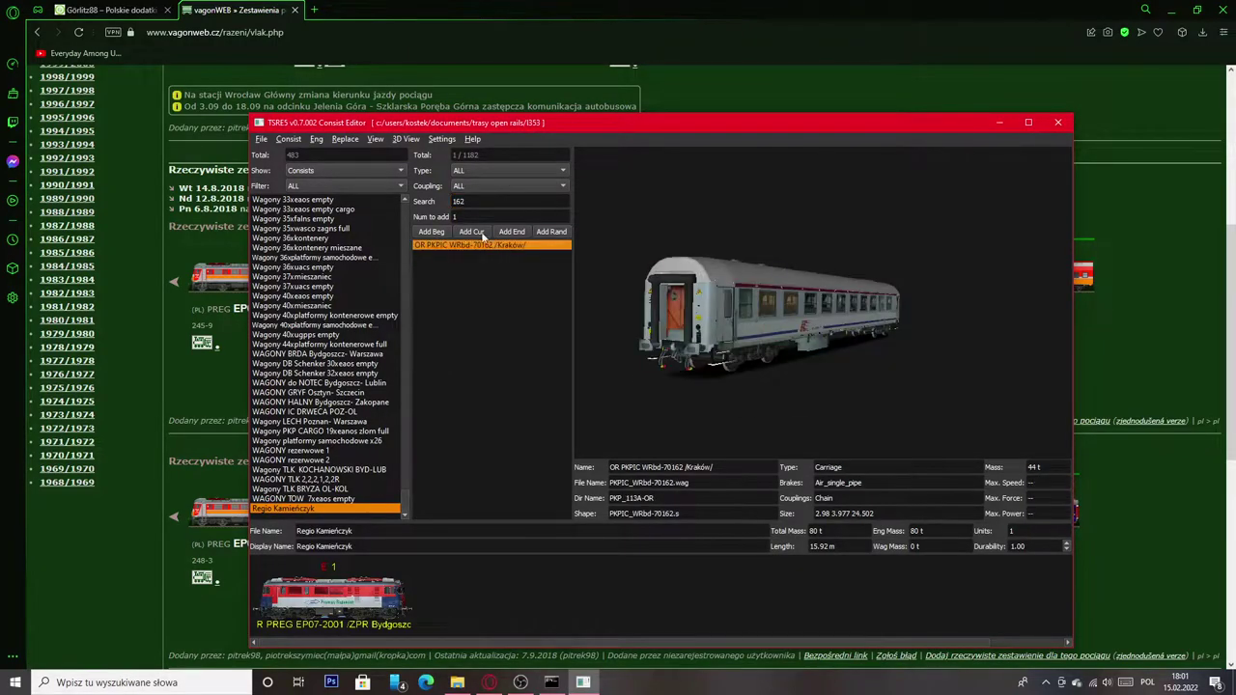
click(489, 201)
key(BackSpace)
key(BackSpace)
key(BackSpace)
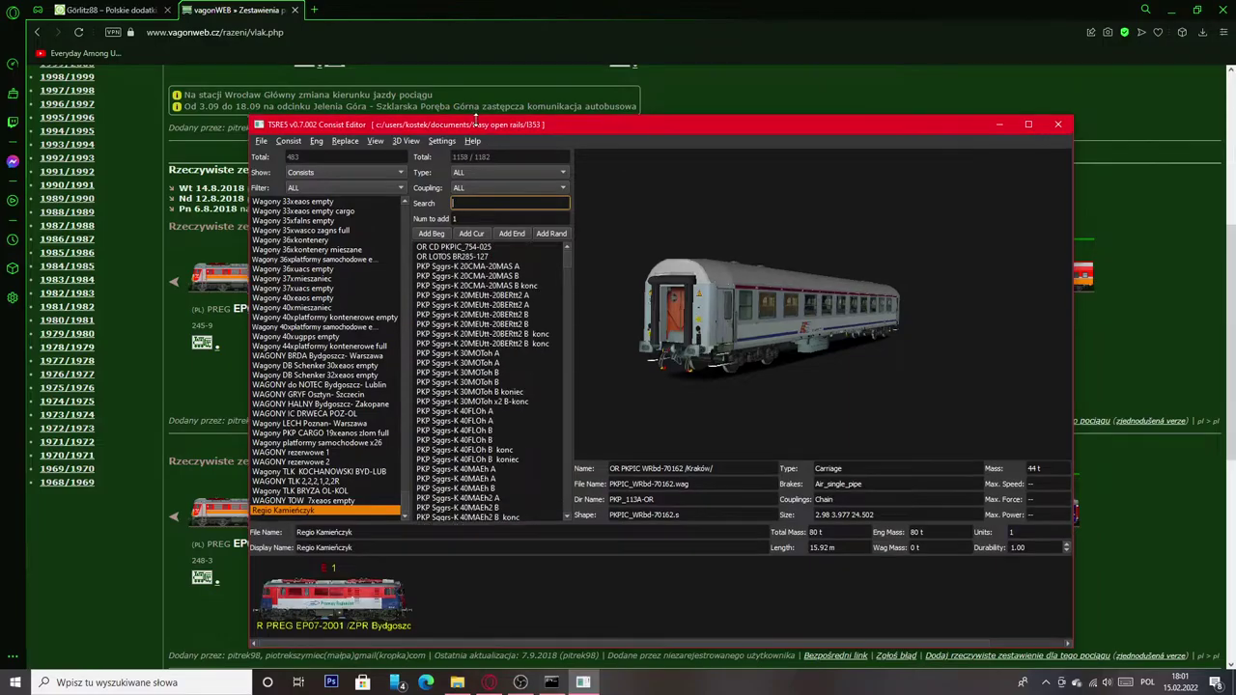
Filter the rolling stock for B9 and preview the first two matching wagons.
drag(541, 126, 692, 125)
text(B9)
click(633, 243)
click(635, 253)
Append the OR PKPIC wagons B9mnopuz-90013 and B9nopuvz-70059 to the consist.
double_click(637, 264)
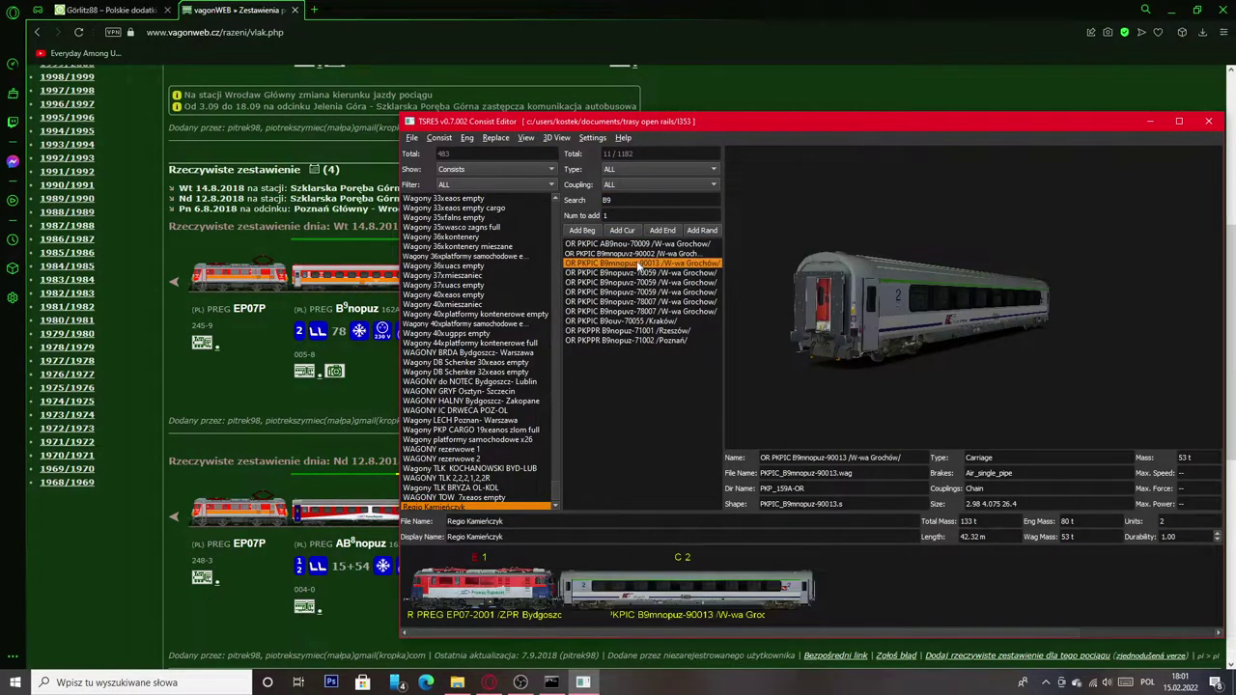
click(642, 273)
double_click(650, 283)
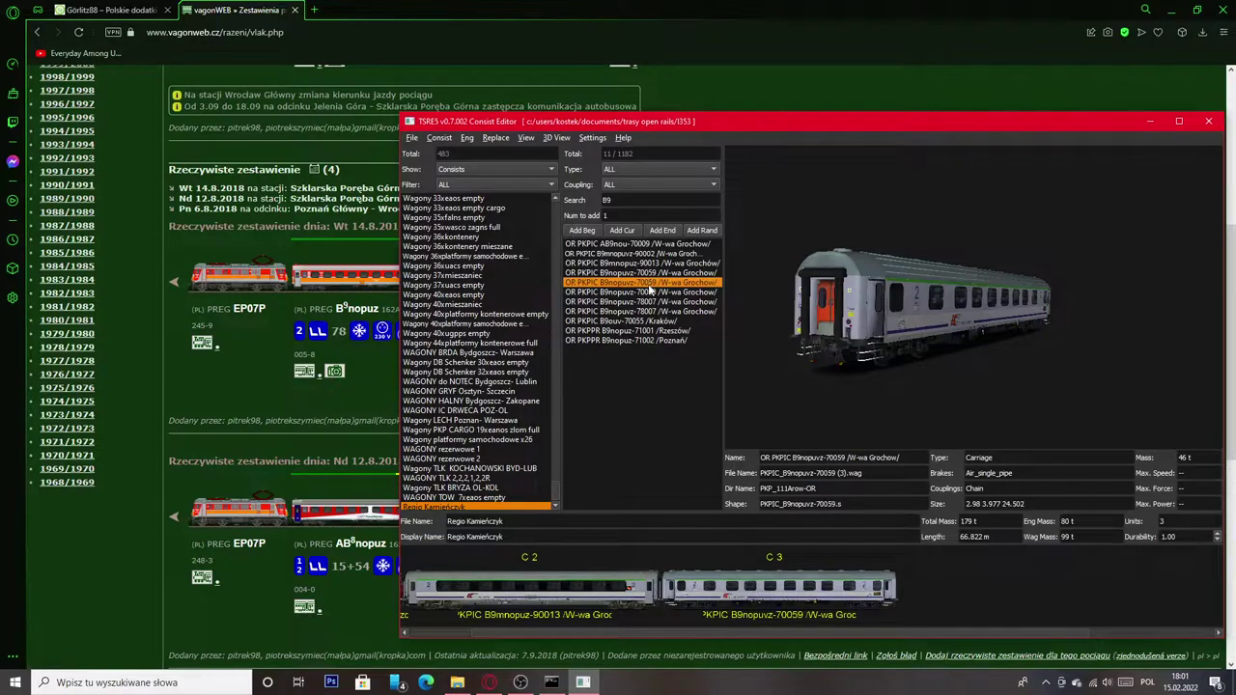
Preview the remaining B9 wagons down to OR PKPPR B9nopuz-71002 /Poznań/ and inspect that one from another angle.
click(650, 291)
click(653, 301)
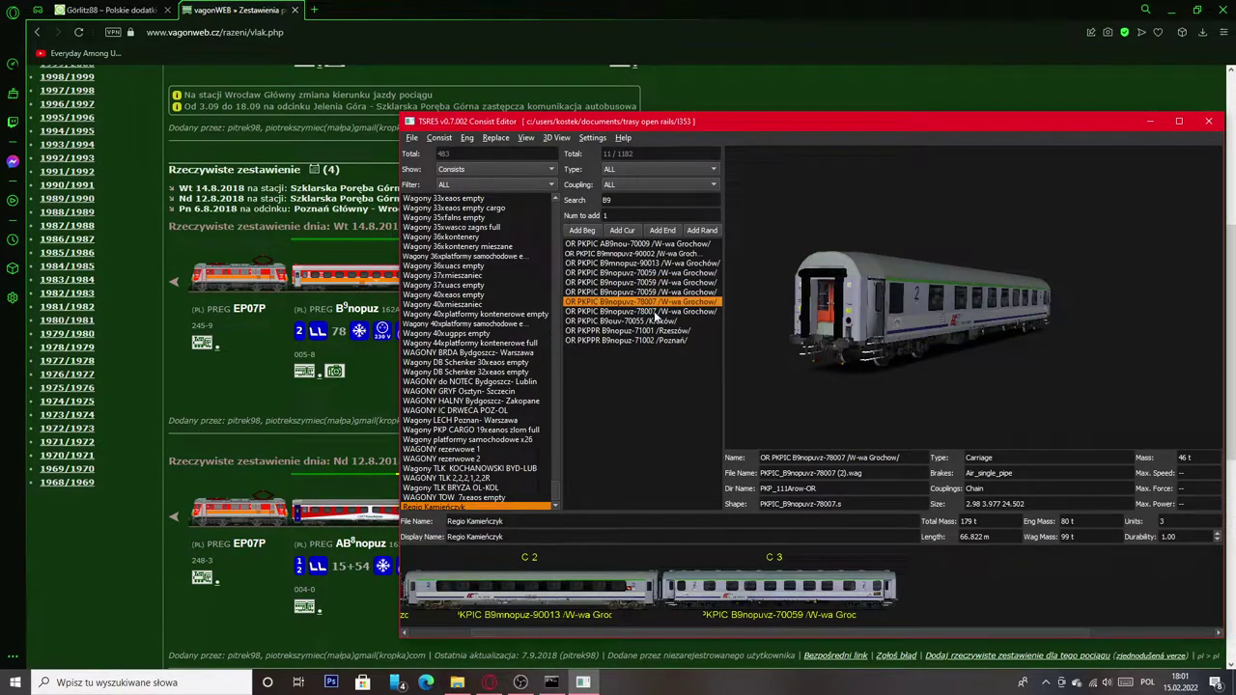
click(654, 311)
click(658, 322)
click(661, 331)
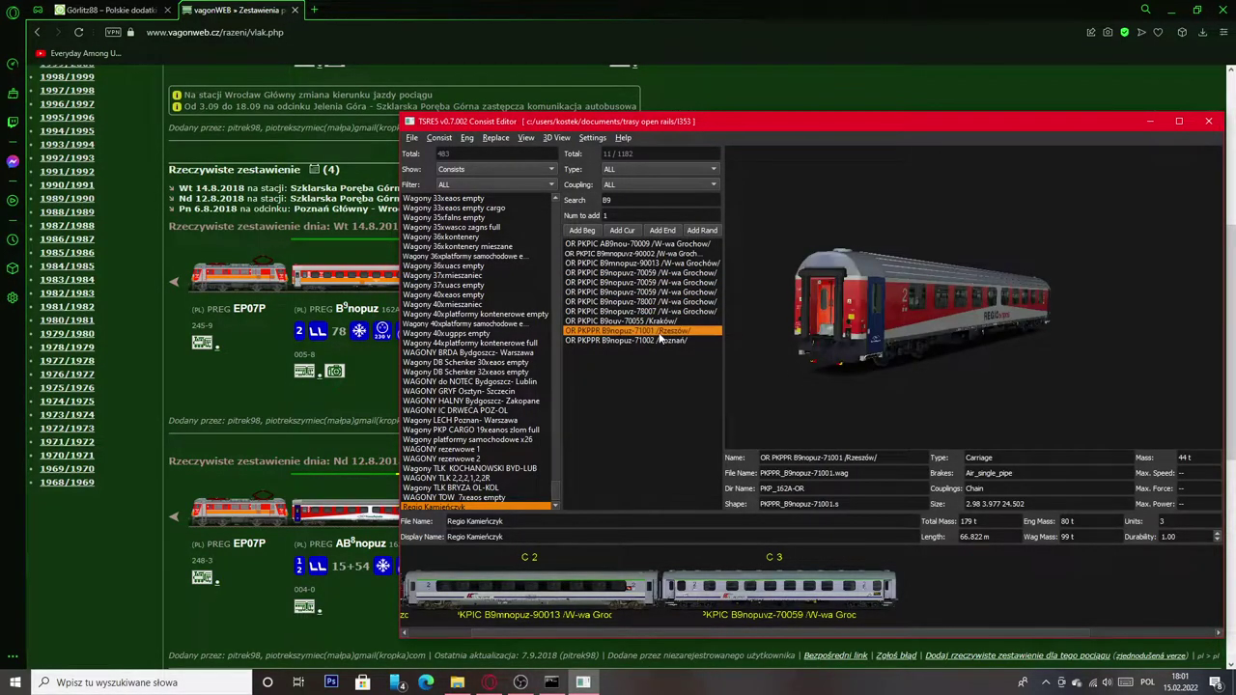
click(660, 341)
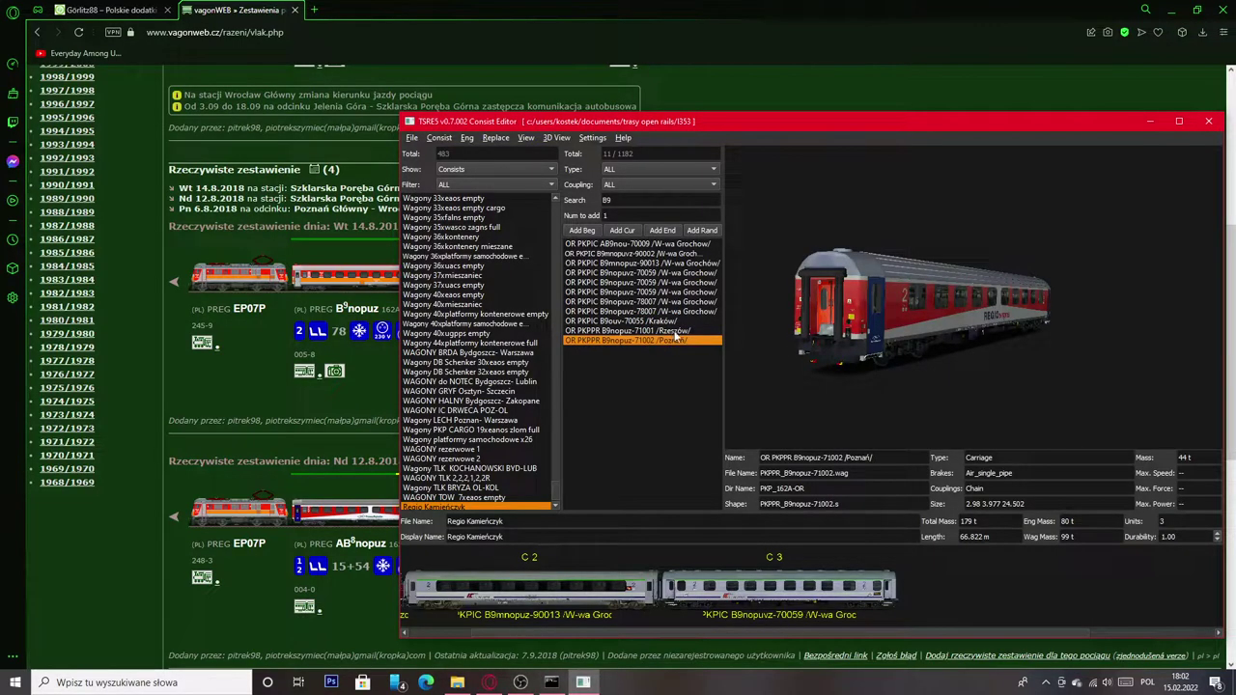
drag(990, 330, 1048, 329)
Delete the B9nopuvz-70059 and B9mnopuz-90013 wagons from the consist.
click(834, 578)
right_click(834, 577)
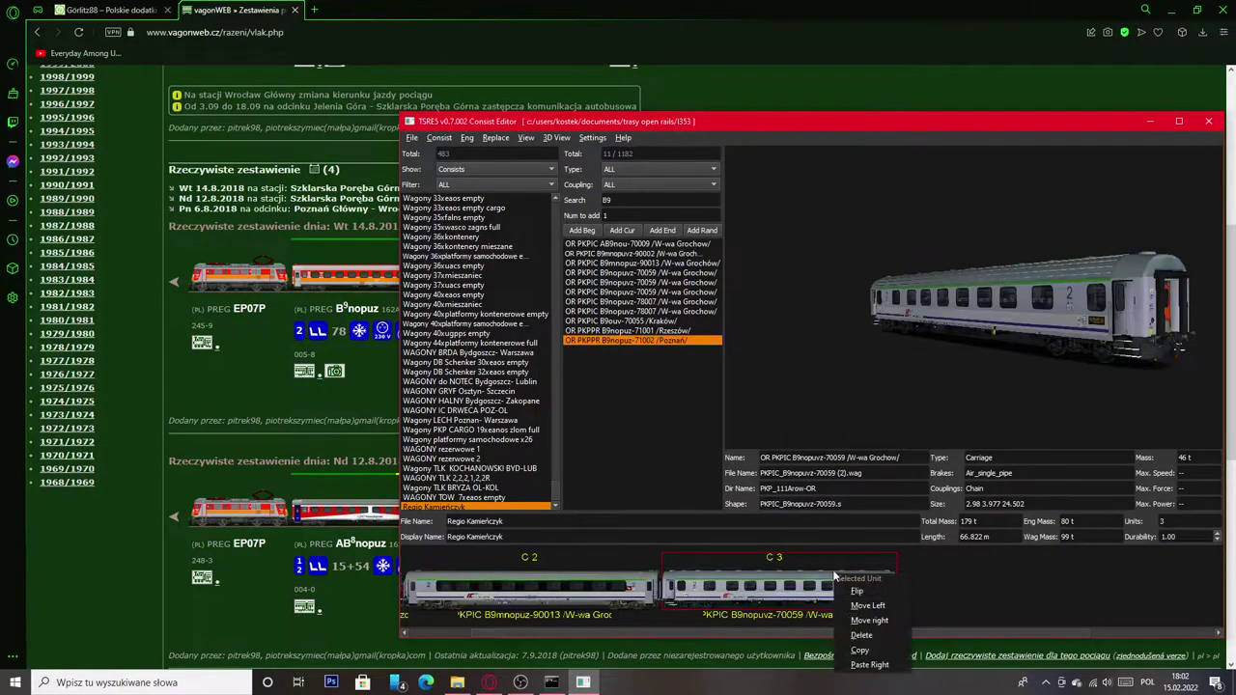
click(861, 634)
click(656, 613)
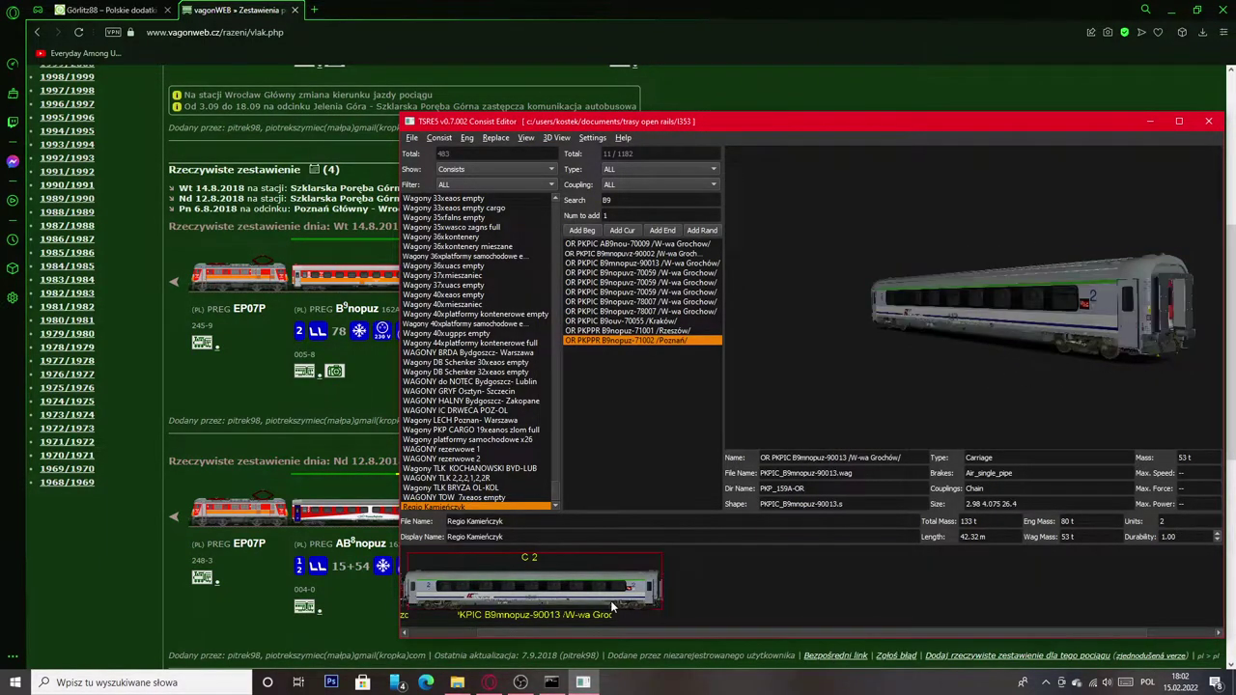
right_click(655, 613)
click(642, 565)
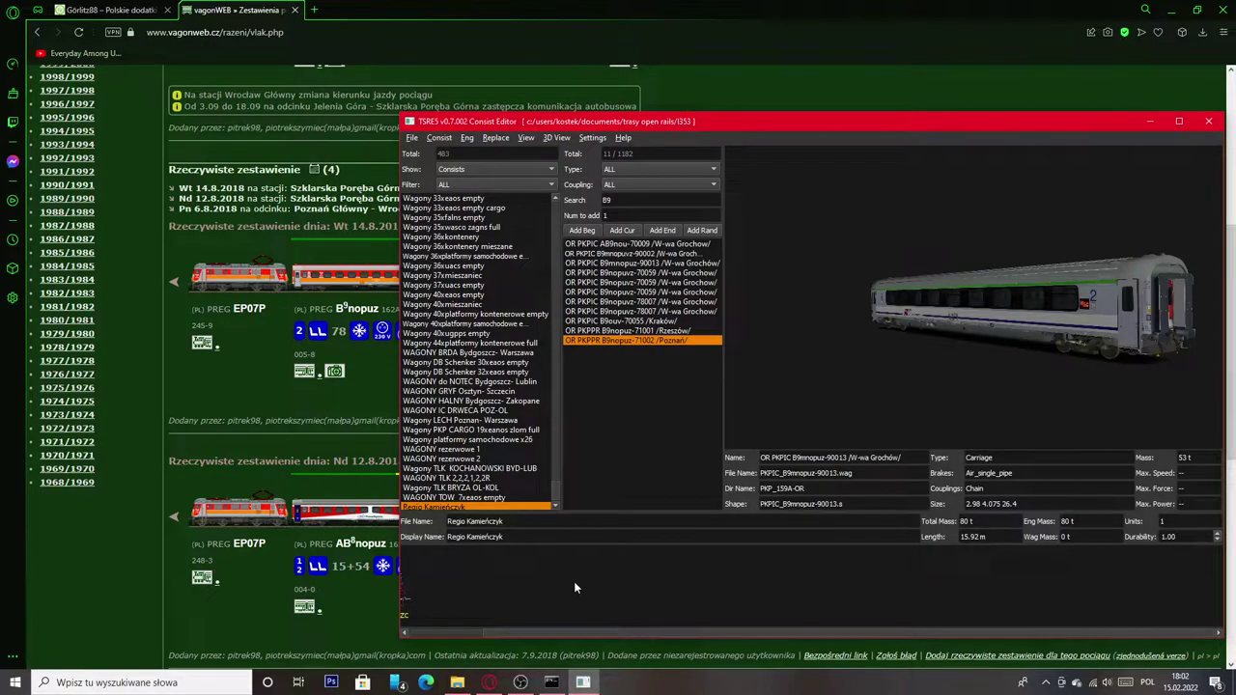
Append OR PKPPR B9nopuz-71002 /Poznań/ behind the locomotive and check the next wagon in the vagonWEB composition.
double_click(658, 341)
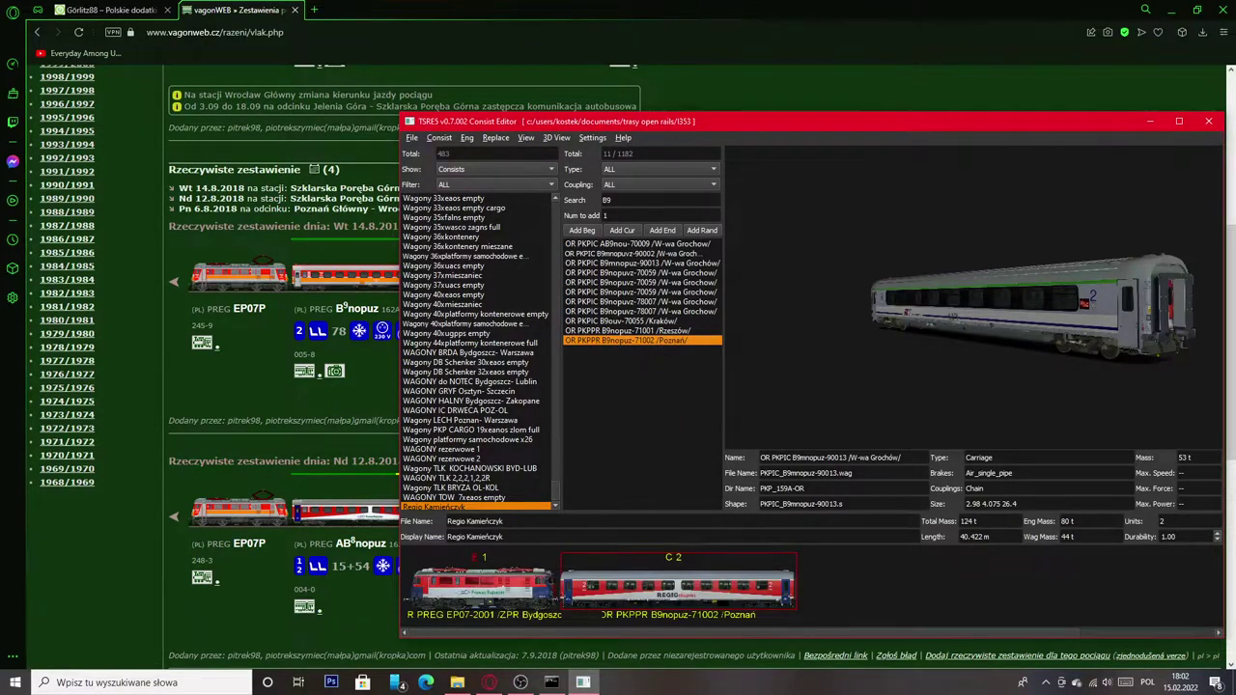
key(alt+Tab)
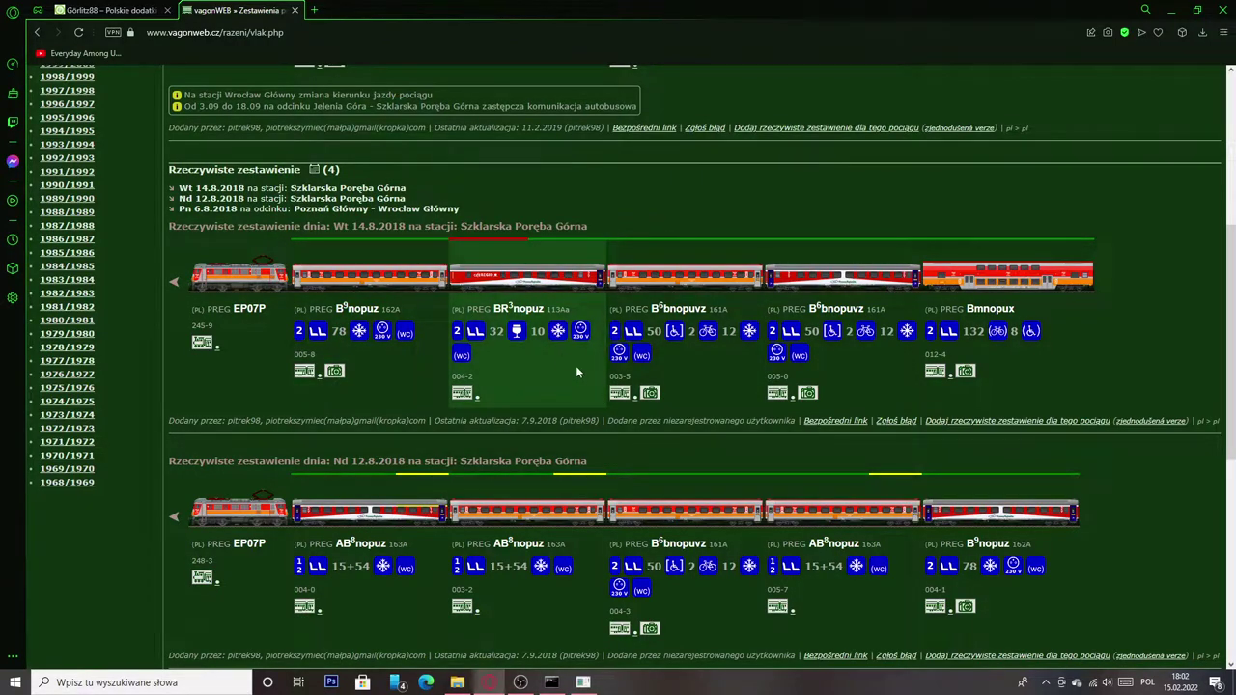
click(582, 681)
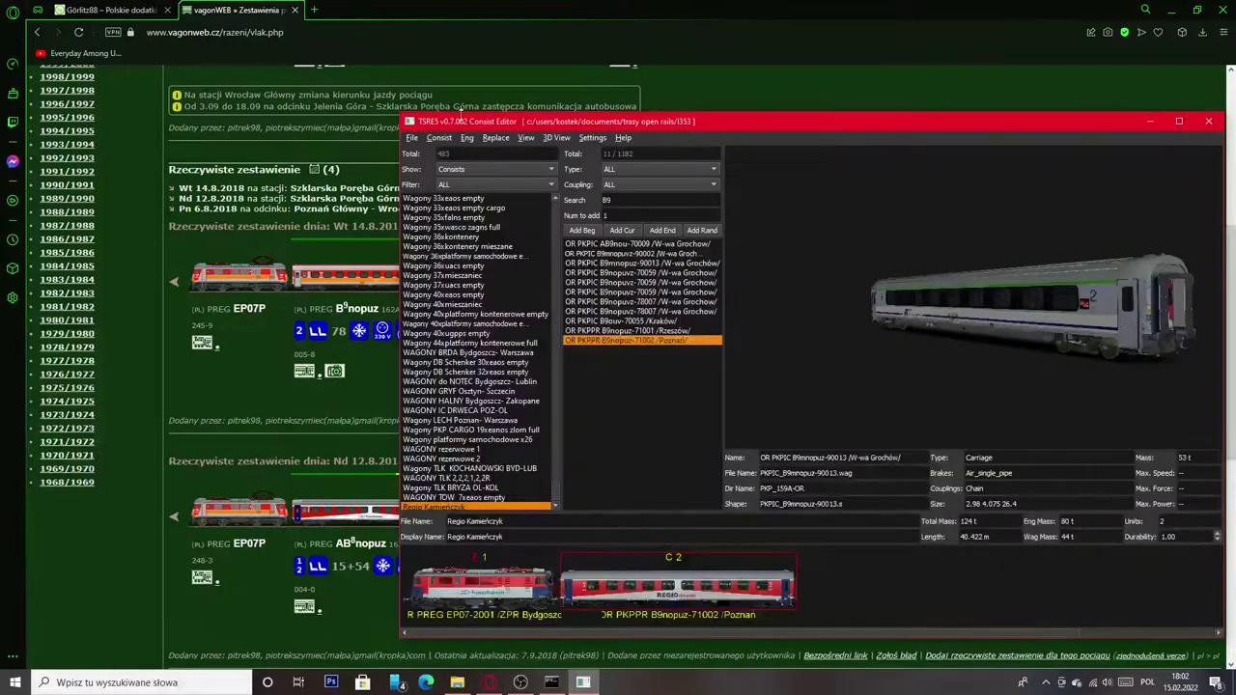
Filter the rolling stock for BR3 and append OR PREG BR3nopuz-71004 /Szczecin/ to the end of the consist.
click(627, 200)
key(BackSpace)
key(BackSpace)
drag(592, 126, 705, 80)
text(BR)
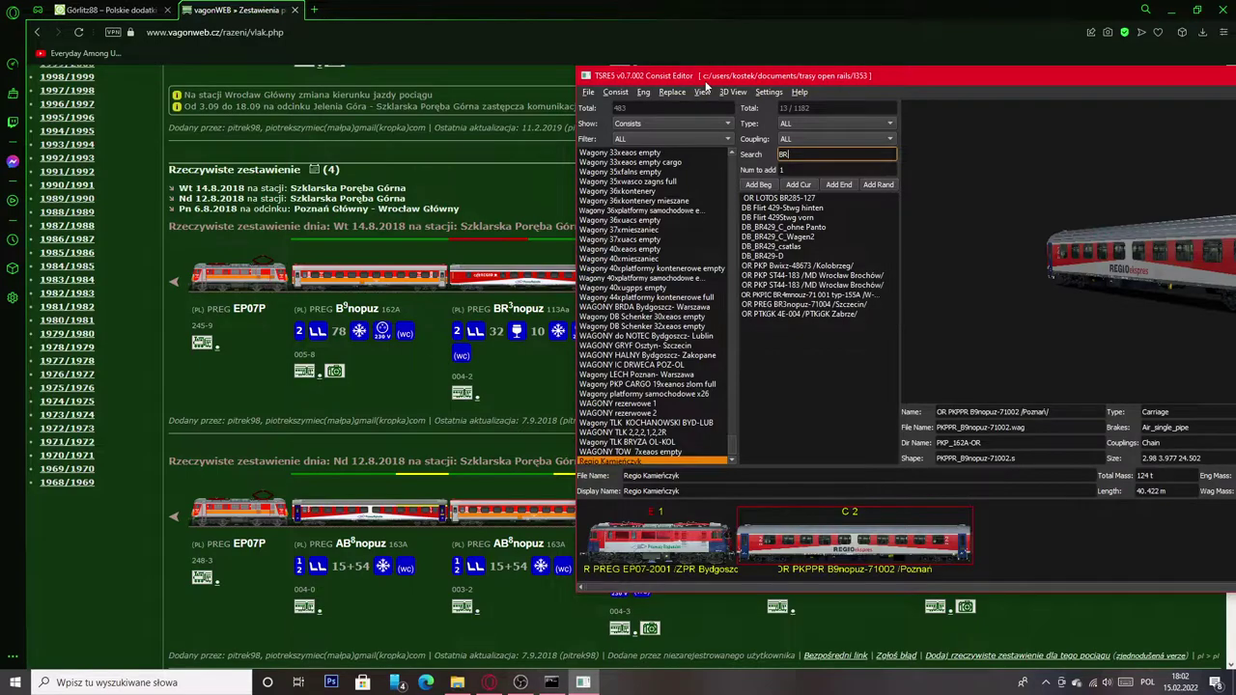
text(3)
click(843, 197)
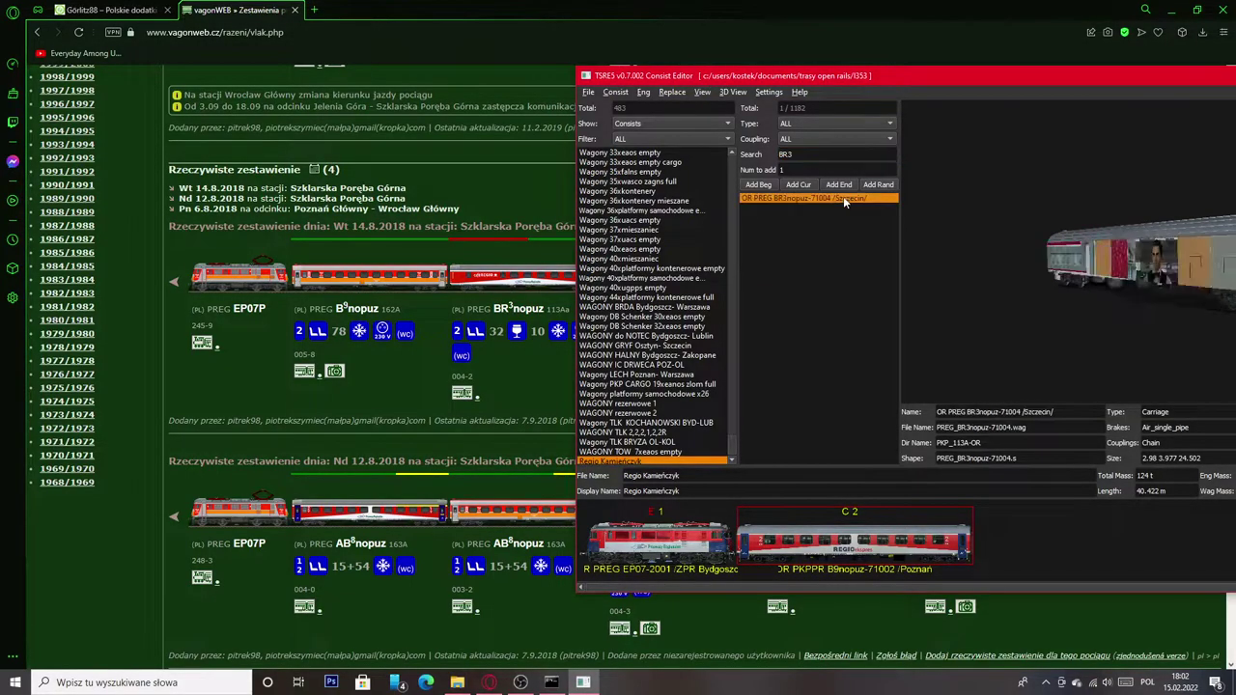
drag(866, 70, 663, 138)
Filter the rolling stock for B6 and append OR PKPPR B6bnopuvz-71001 /Rzeszów/ to the end of the consist.
click(788, 177)
key(BackSpace)
key(BackSpace)
key(BackSpace)
text(B)
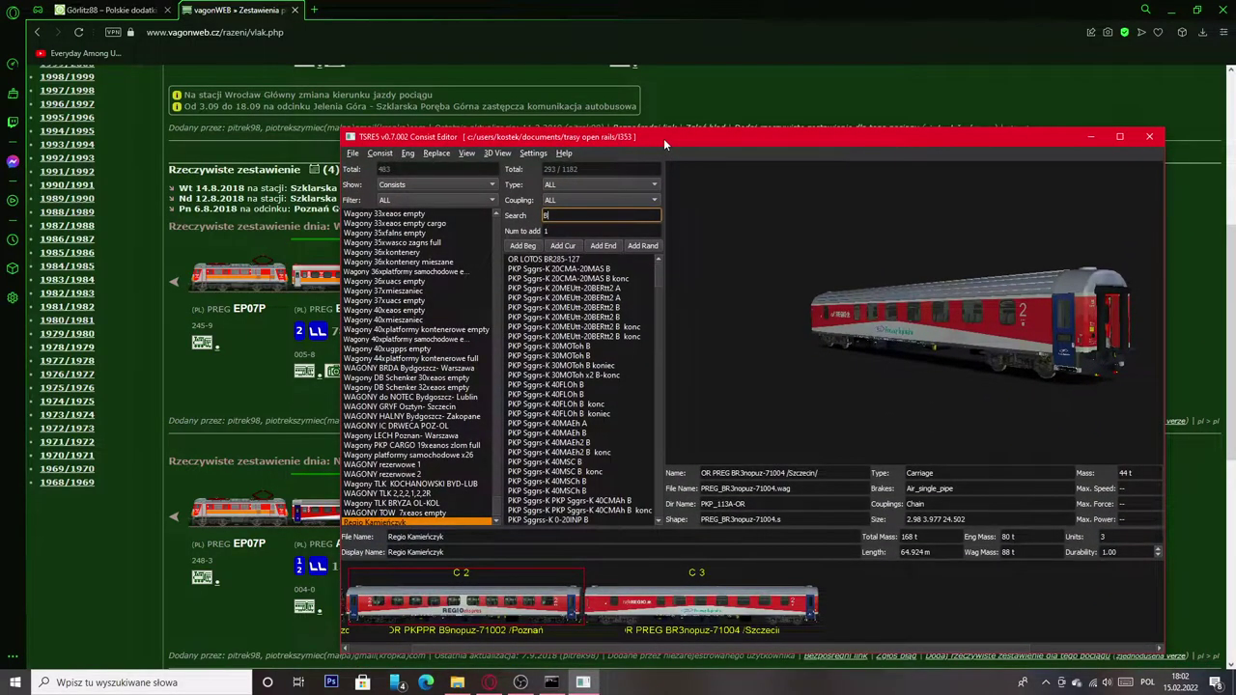
text(6)
click(596, 261)
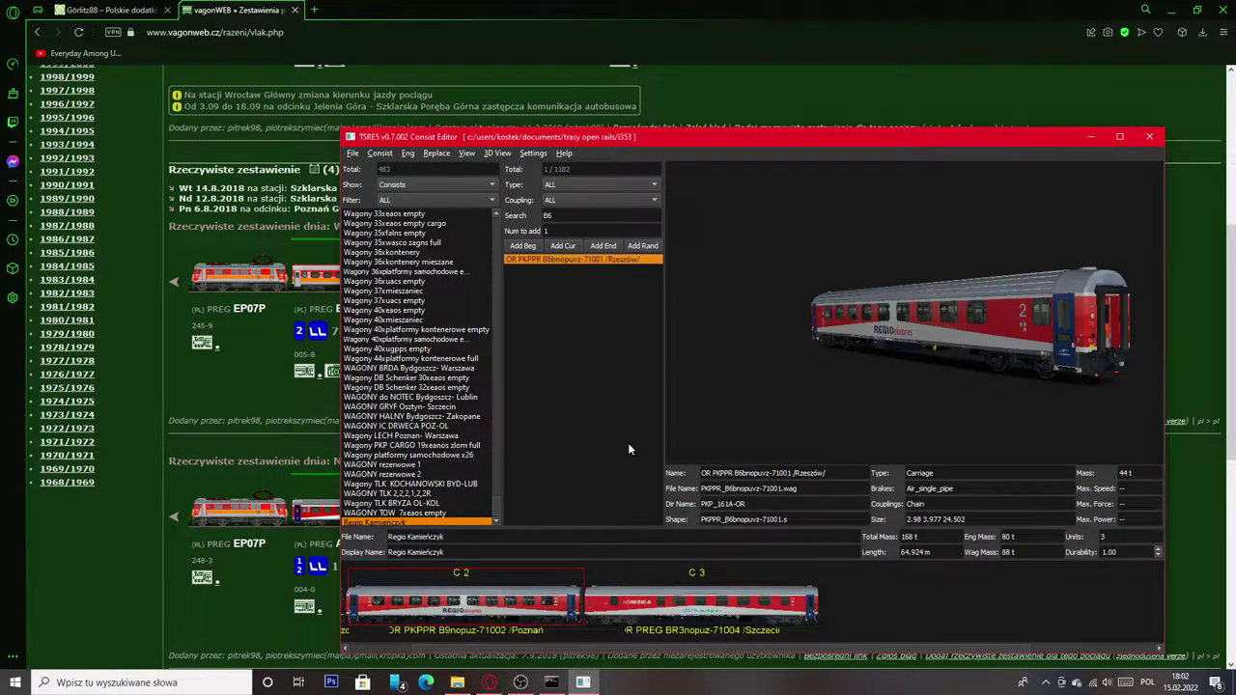
click(604, 245)
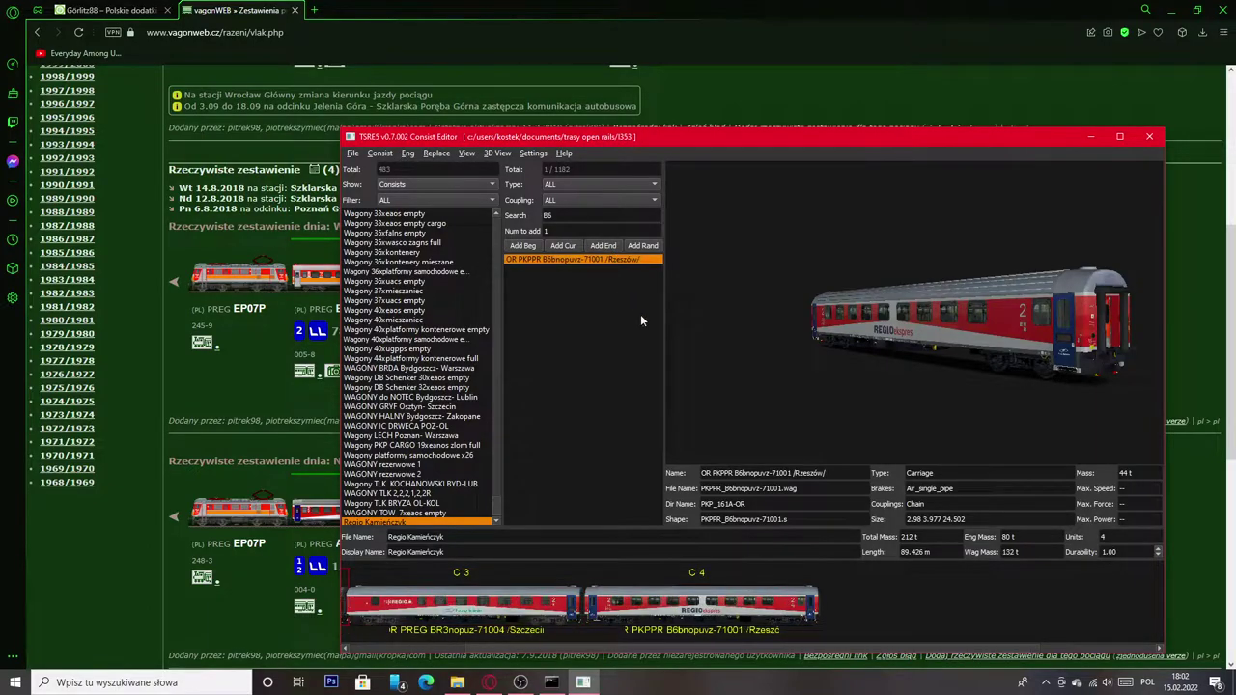
scroll(508, 618, up, 3)
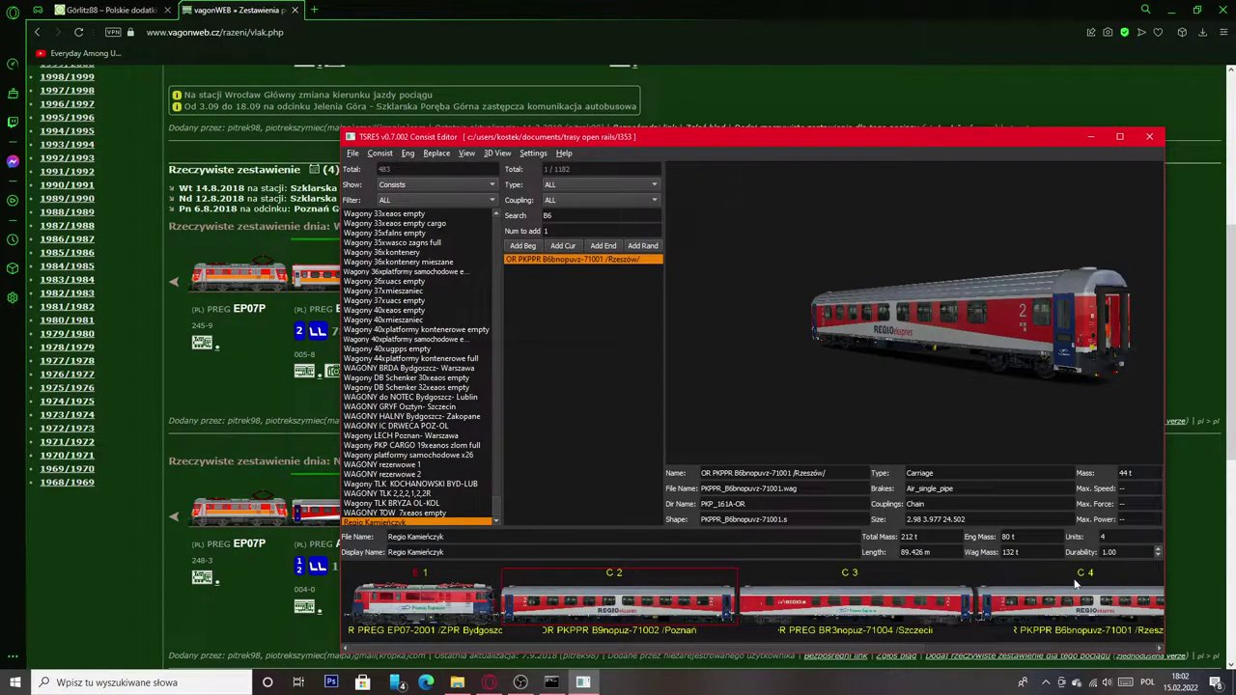
Check the vagonWEB composition again and append a second OR PKPPR B6bnopuvz-71001 /Rzeszów/ wagon to the consist.
click(1220, 517)
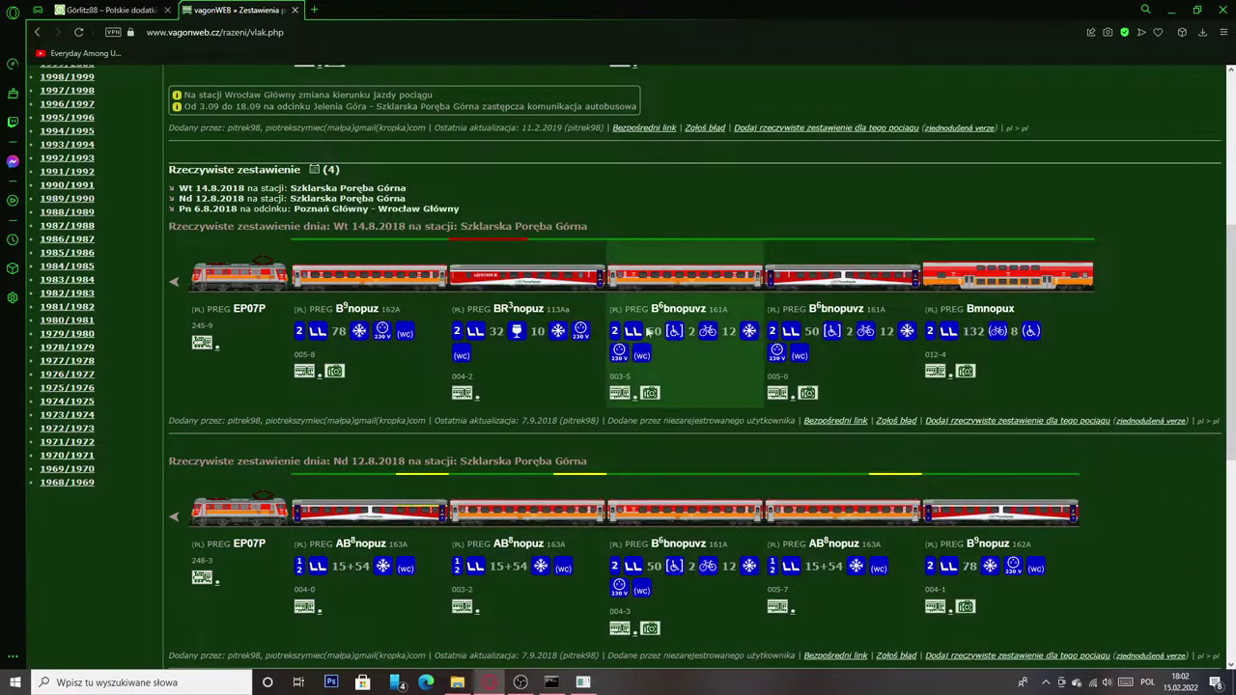
click(583, 683)
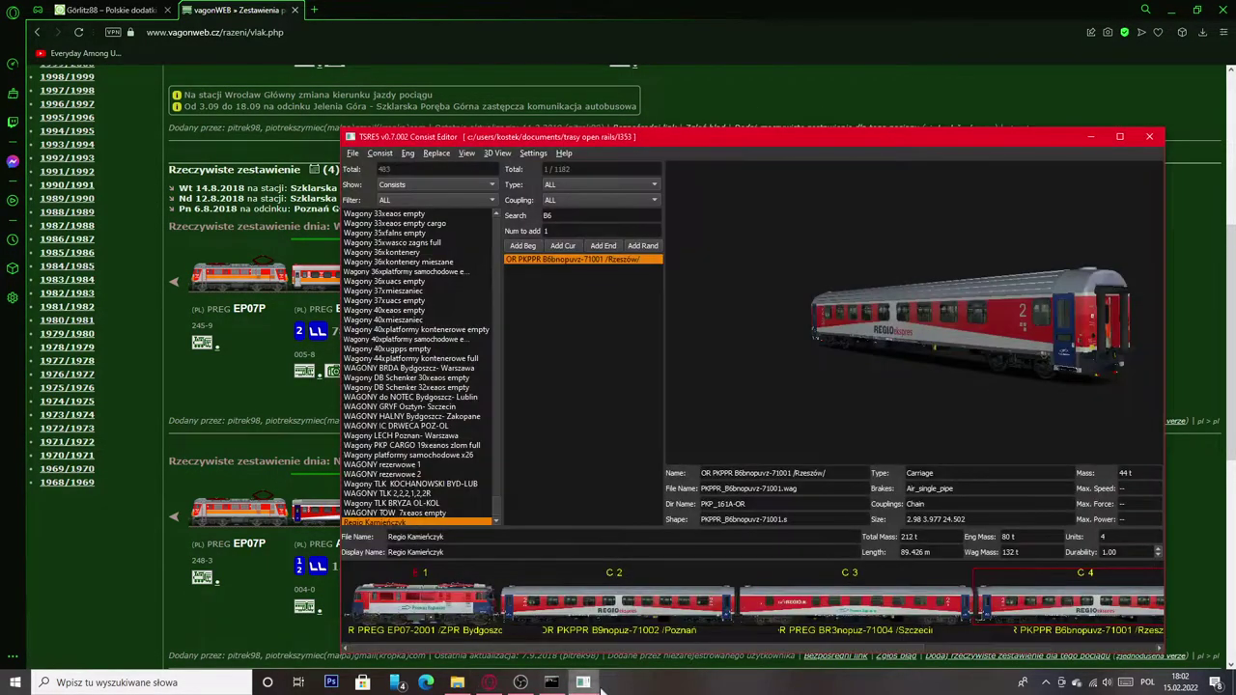
drag(719, 657, 830, 655)
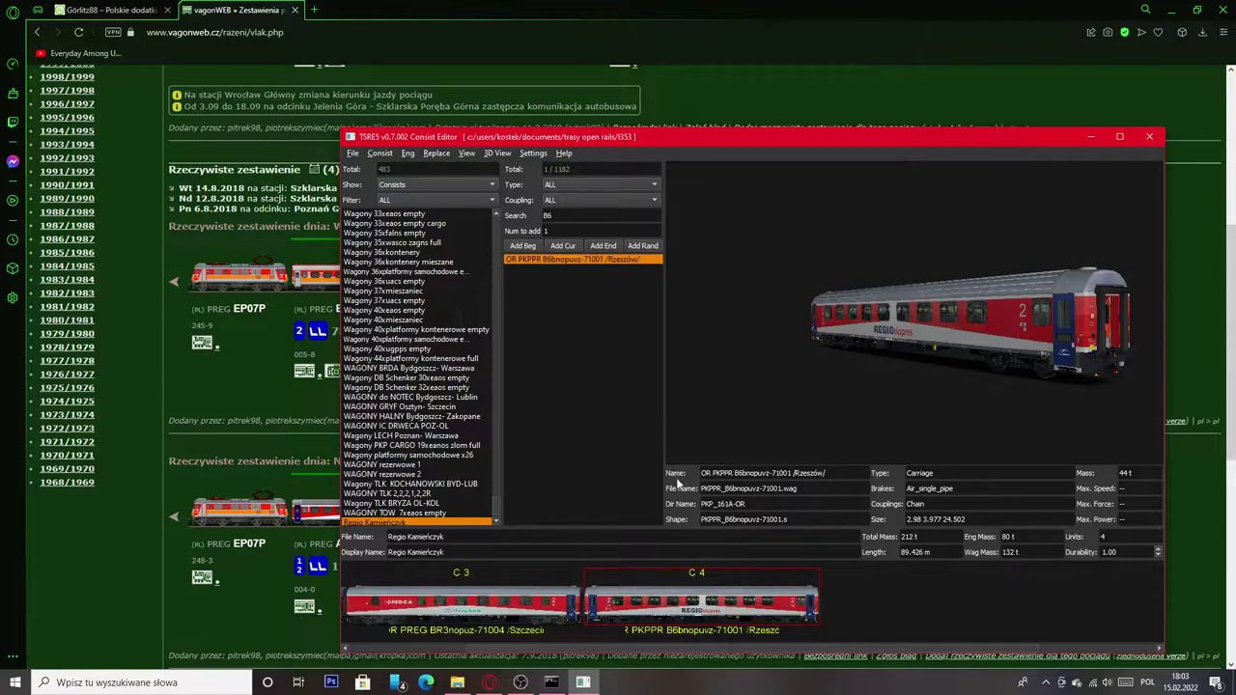
click(604, 246)
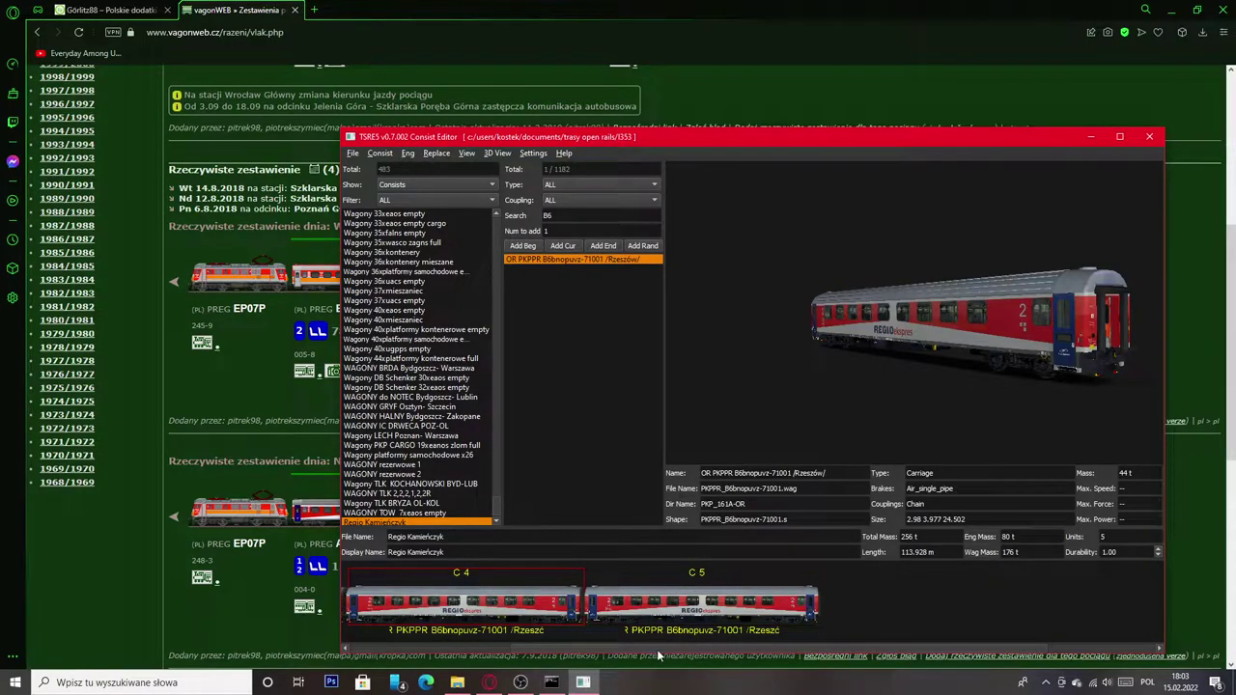
scroll(573, 618, up, 6)
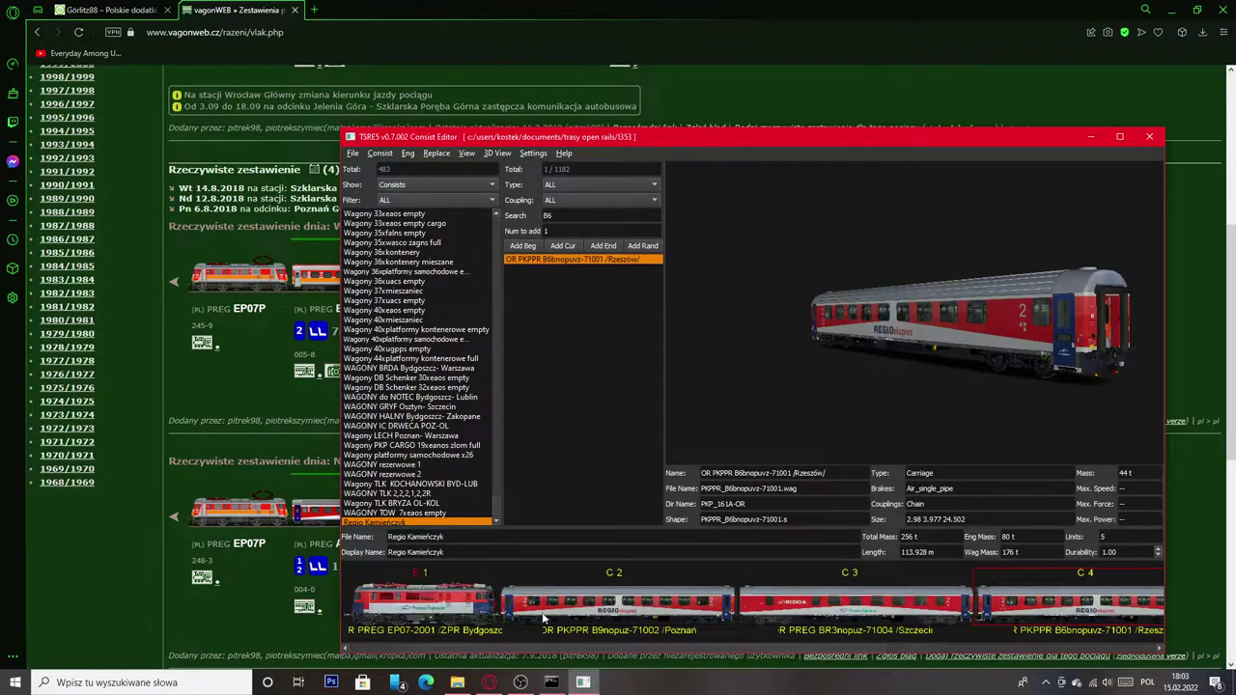
Review the end of the consist and filter the rolling stock for Bm.
scroll(789, 630, down, 8)
key(alt+Tab)
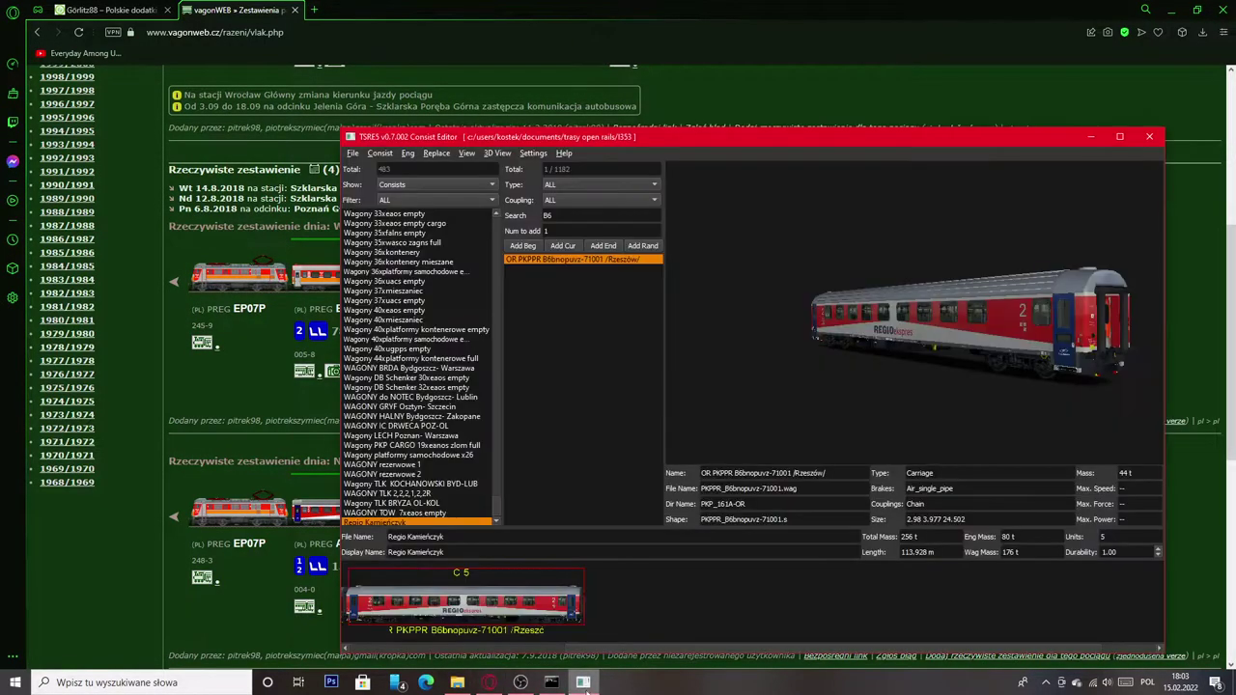
key(alt+Tab)
click(580, 217)
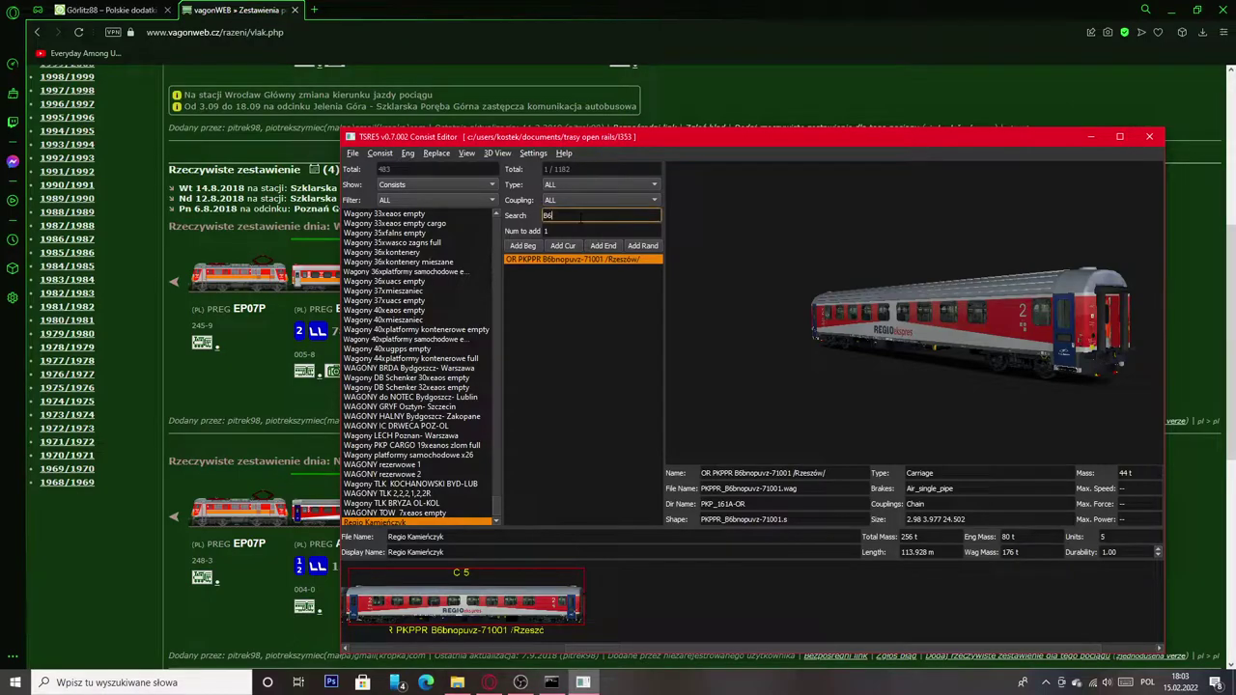
key(BackSpace)
text(m)
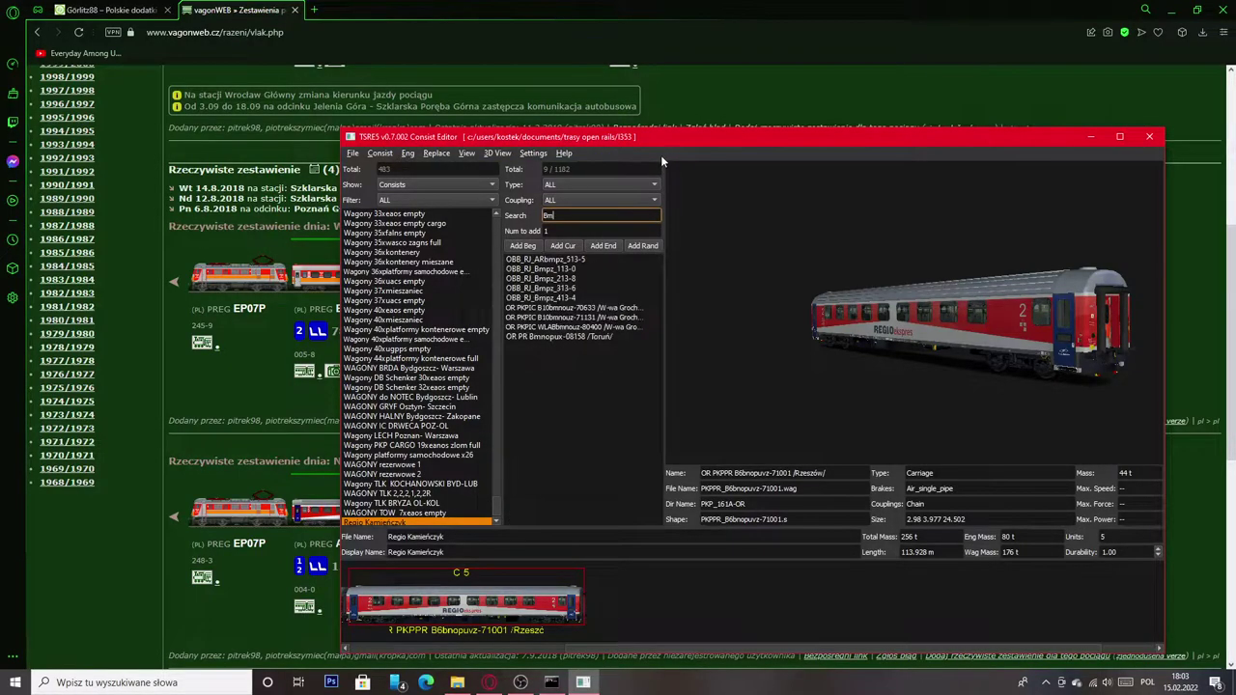
text(n)
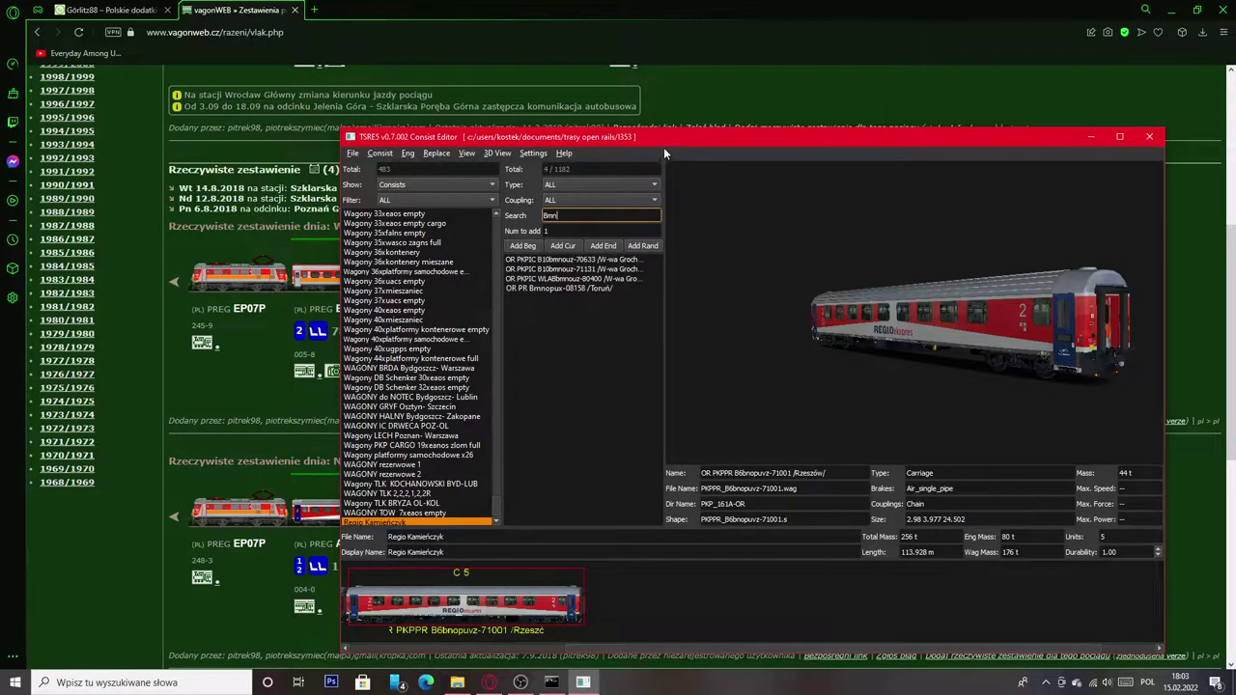
key(BackSpace)
Preview the OBB_RJ_Bmpz carriages and the PKPIC B10bmnouz-70633 wagon from the filtered rolling stock one after another.
click(559, 262)
click(562, 270)
click(565, 278)
click(569, 288)
click(570, 297)
click(573, 307)
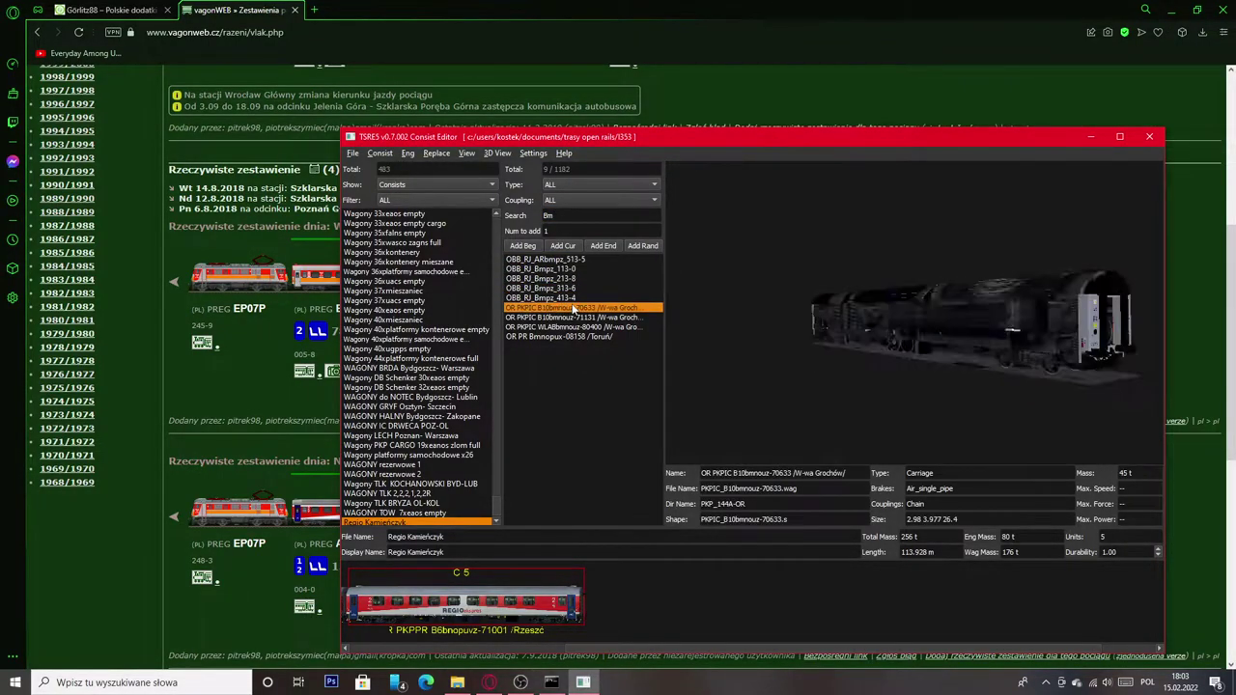
click(568, 297)
click(566, 288)
click(565, 278)
click(563, 269)
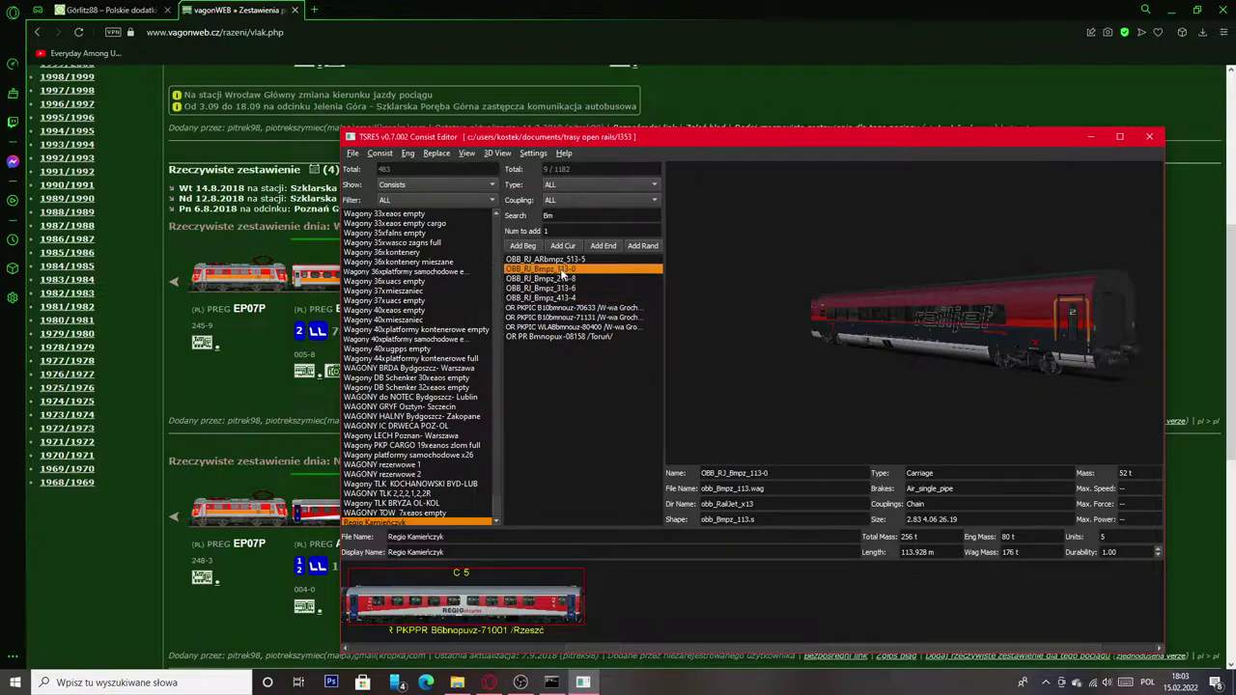
Inspect the interior of OBB_RJ_ARbmpz_513-5 in the 3D preview and check other vehicles in the Bm results.
click(561, 259)
drag(872, 327, 962, 341)
scroll(962, 336, up, 10)
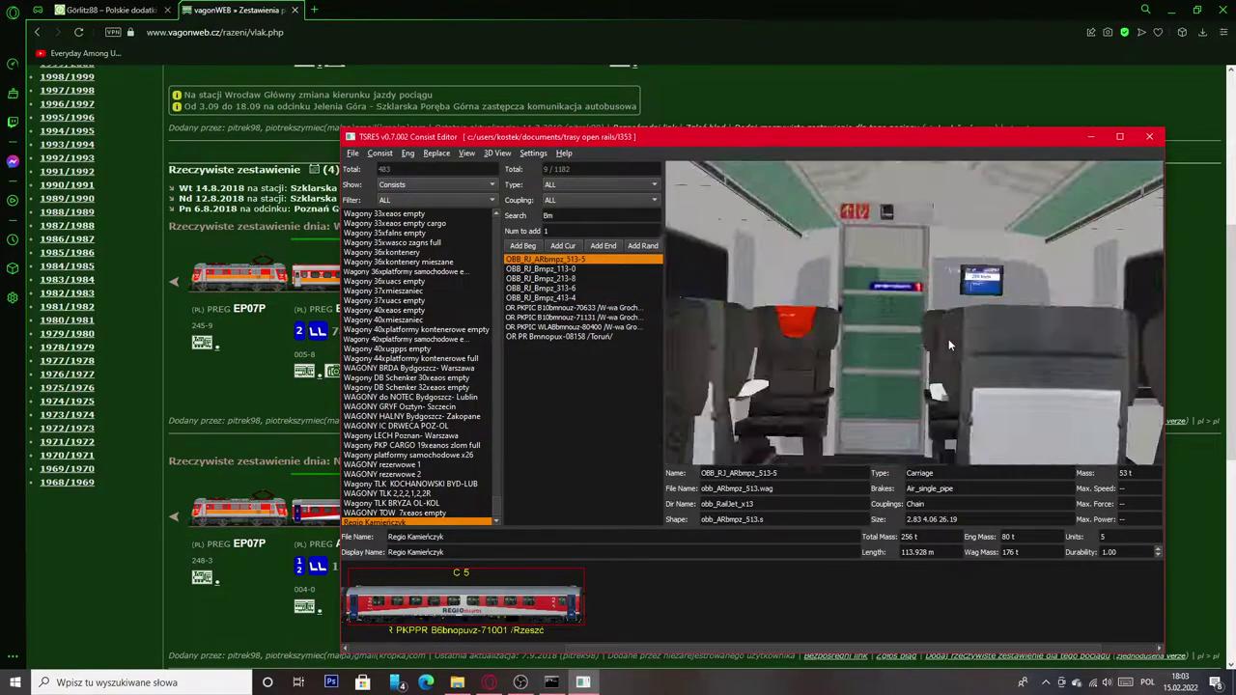
scroll(943, 336, up, 3)
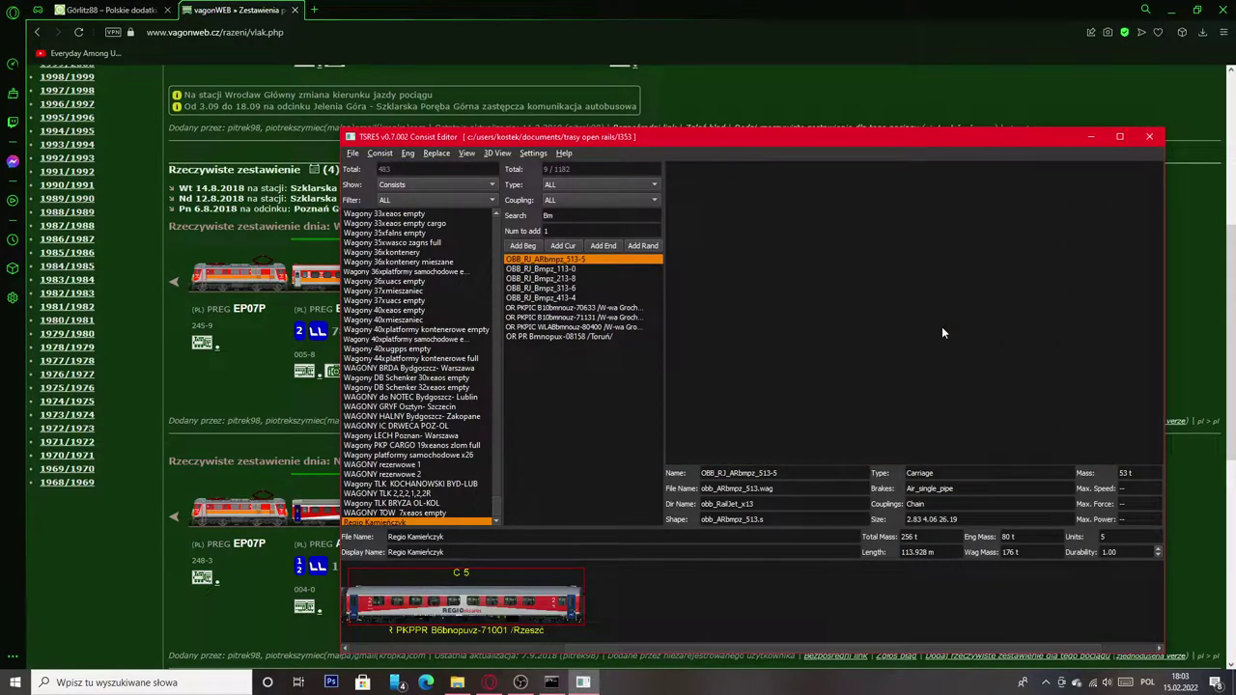
scroll(936, 322, down, 5)
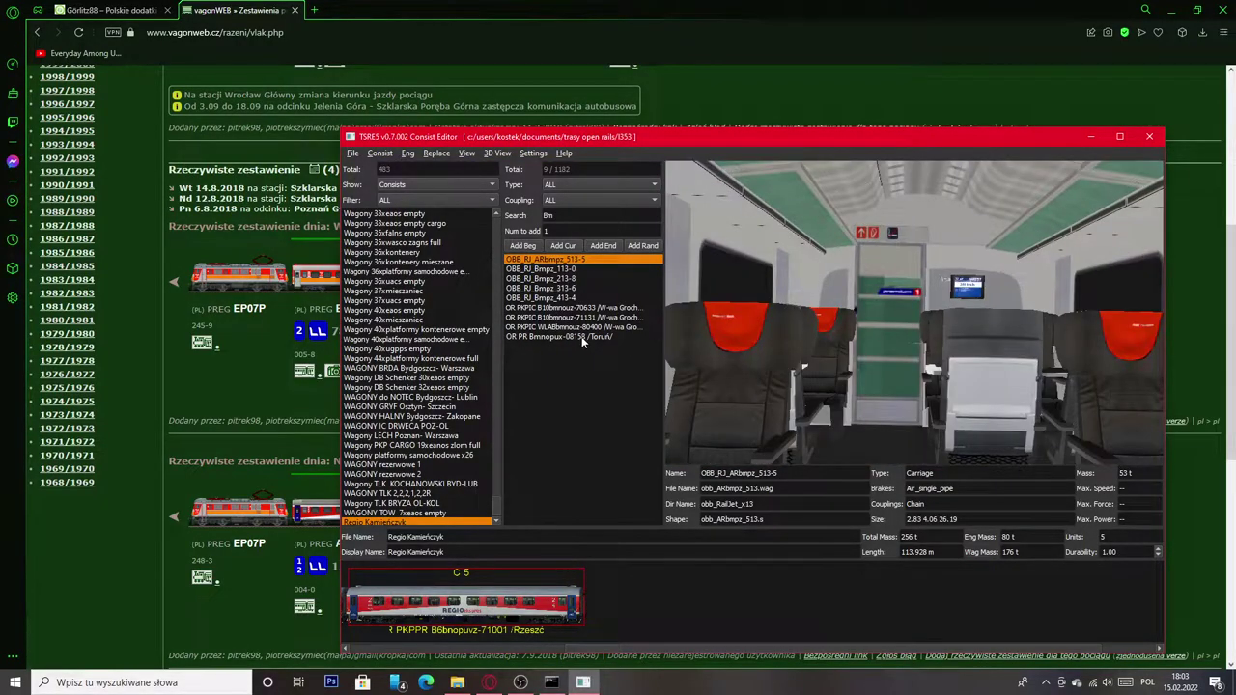
click(583, 337)
click(569, 300)
Filter the rolling stock for OBB and preview several of the Railjet vehicles, including OBB_RJ_Afmpz_713-6_DE.
click(569, 215)
key(BackSpace)
key(BackSpace)
text(OBB)
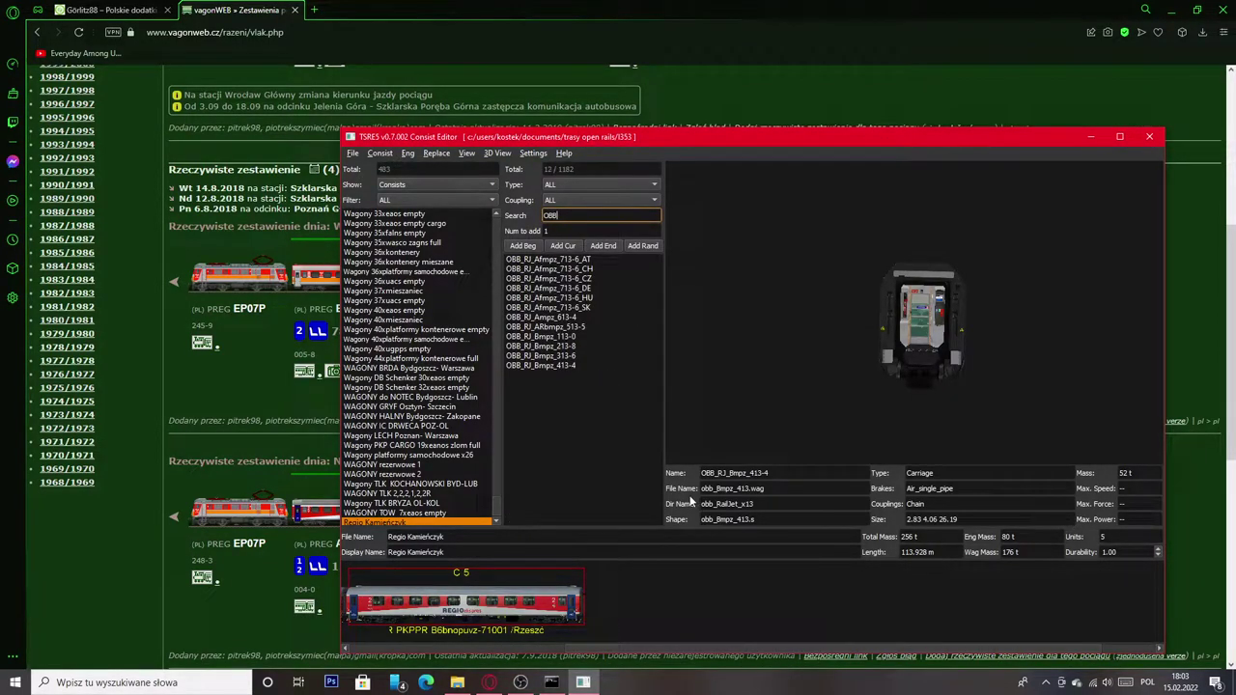
click(546, 297)
click(548, 307)
click(547, 317)
click(547, 327)
click(546, 287)
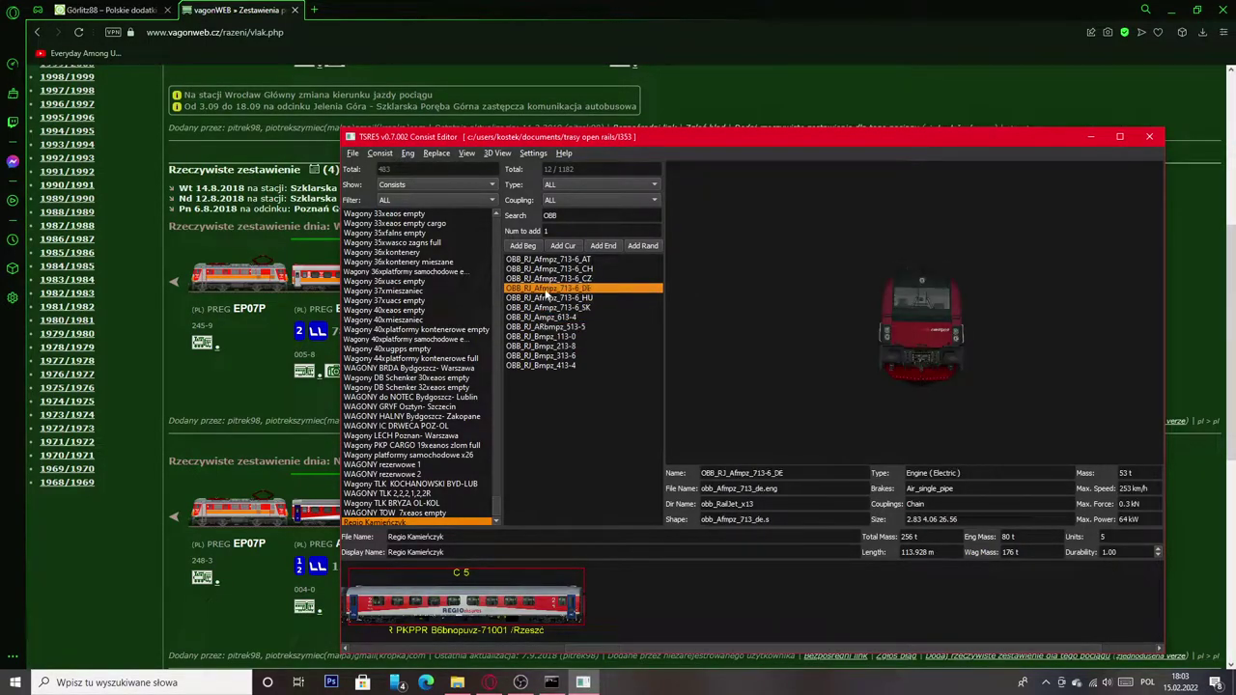
click(543, 268)
View the Railjet vehicles at an angle, previewing each one from OBB_RJ_Afmpz_713-6_CZ through OBB_RJ_Bmpz_413-4.
drag(923, 447, 679, 342)
click(569, 279)
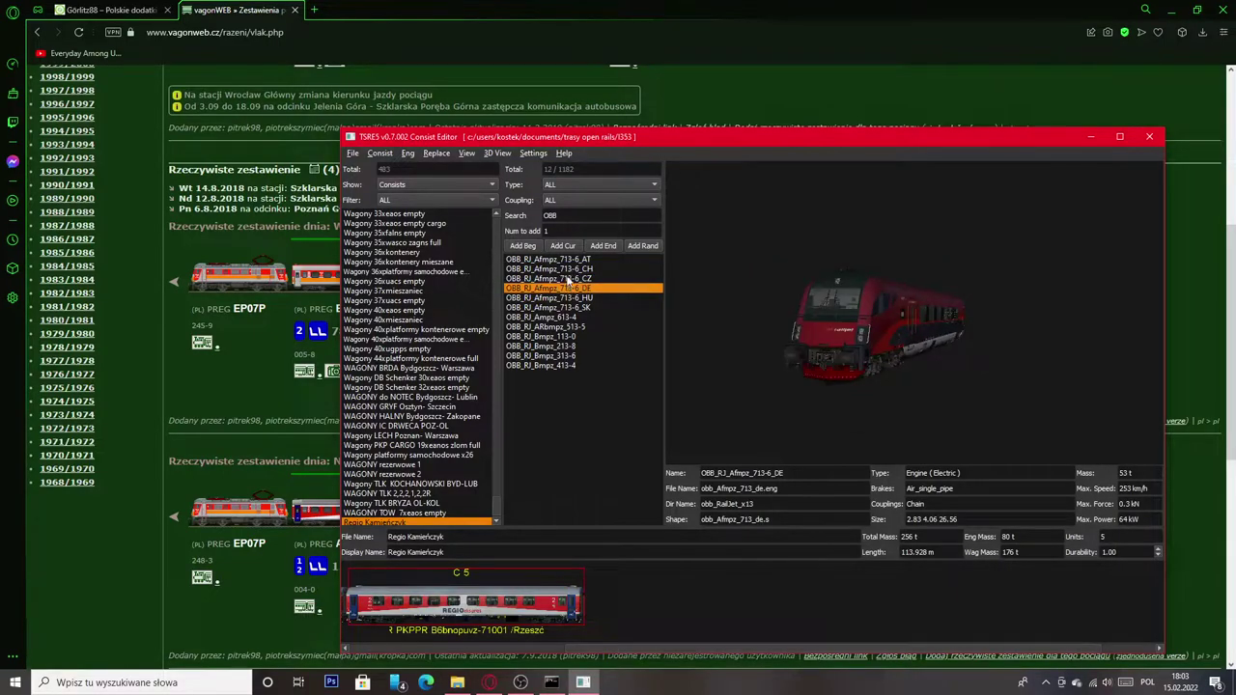
click(569, 288)
click(568, 299)
click(567, 308)
click(562, 318)
click(564, 327)
click(566, 337)
click(569, 347)
click(569, 357)
click(569, 366)
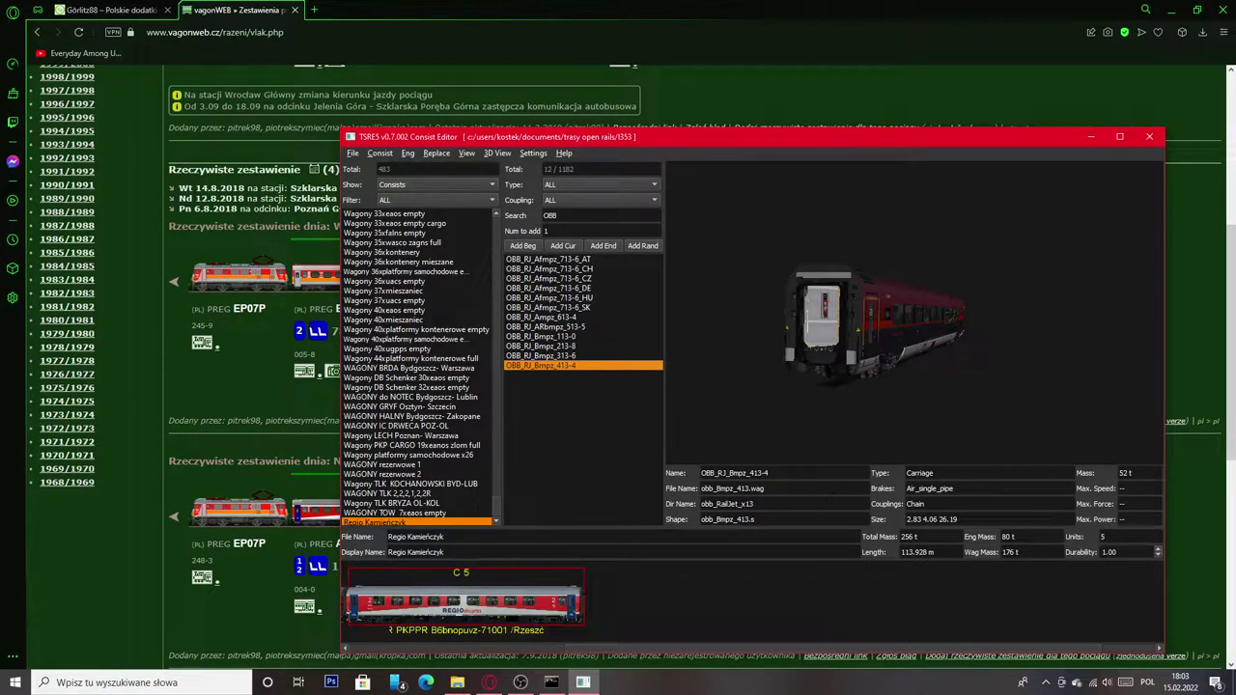
Check the last wagon in the vagonWEB composition and filter the TSRE5 rolling stock for B16.
click(135, 389)
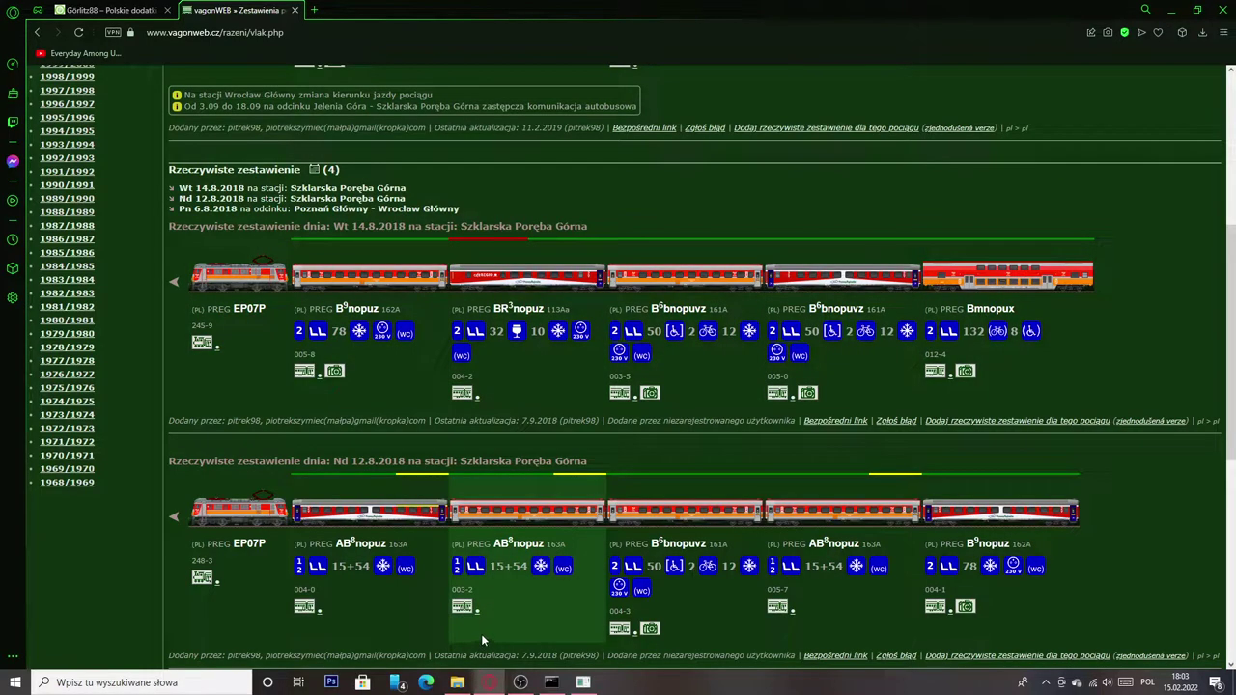
click(490, 681)
click(600, 215)
key(BackSpace)
key(BackSpace)
key(BackSpace)
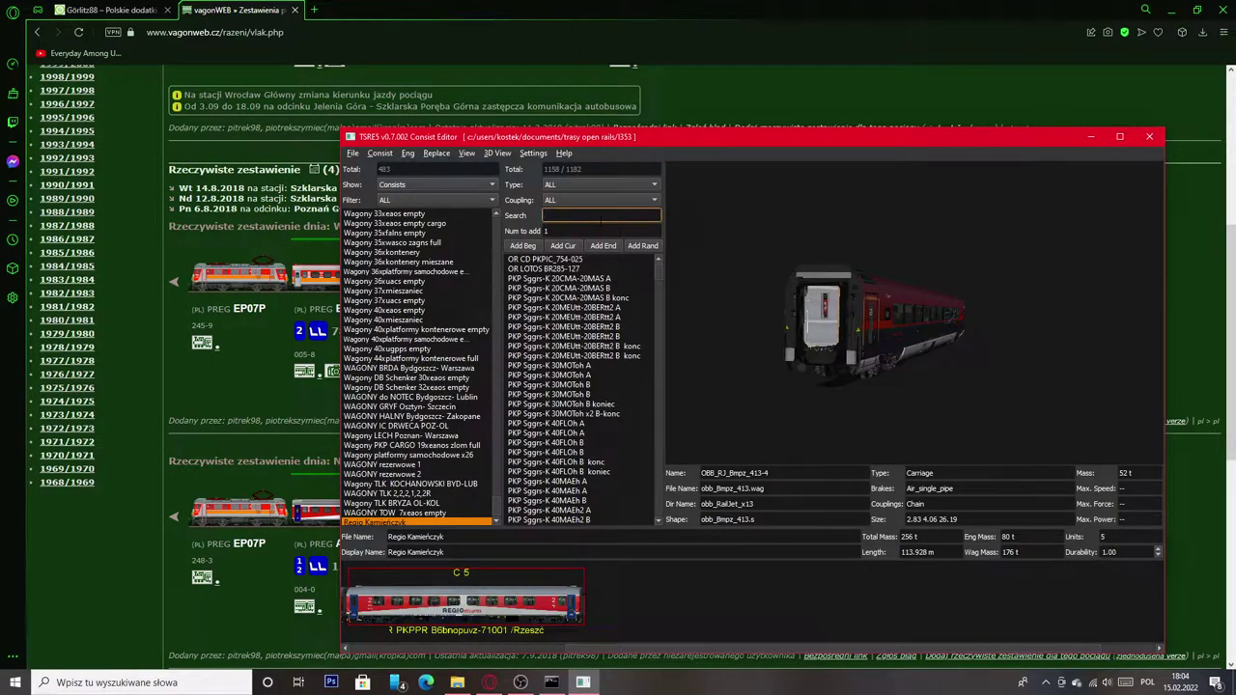
text(B16)
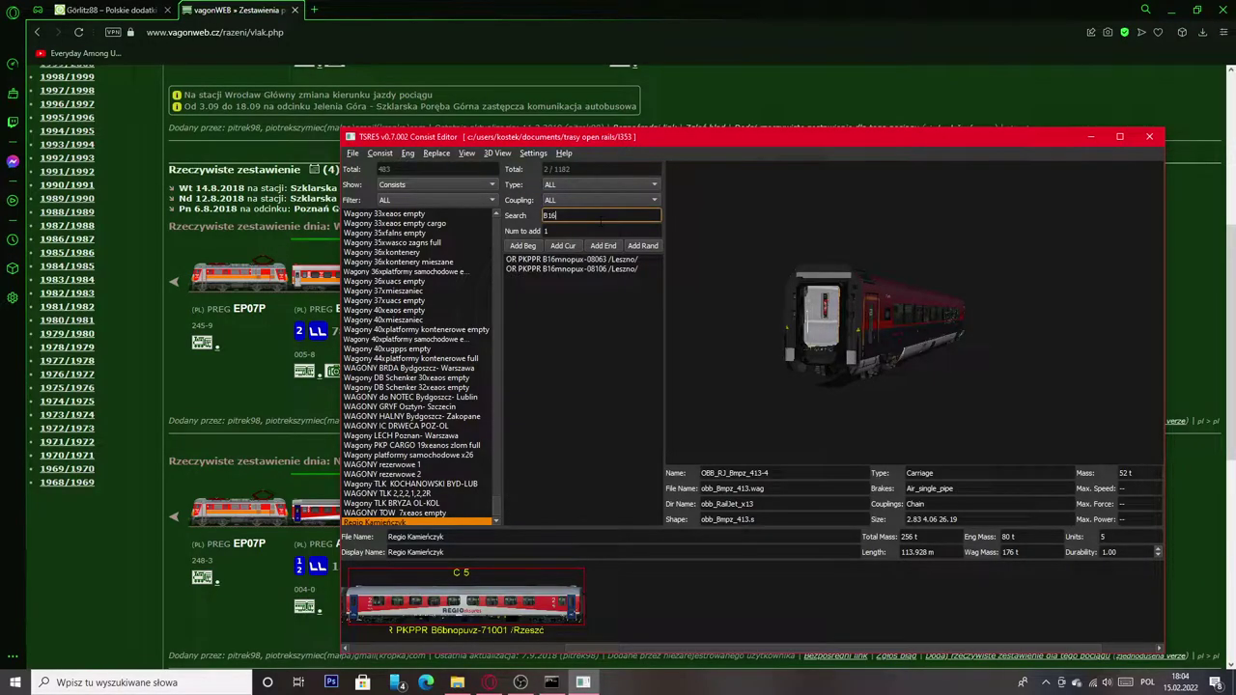
Compare the two B16mnopux wagons and append OR PKPPR B16mnopux-08063 /Leszno/ to the end of the consist.
click(593, 260)
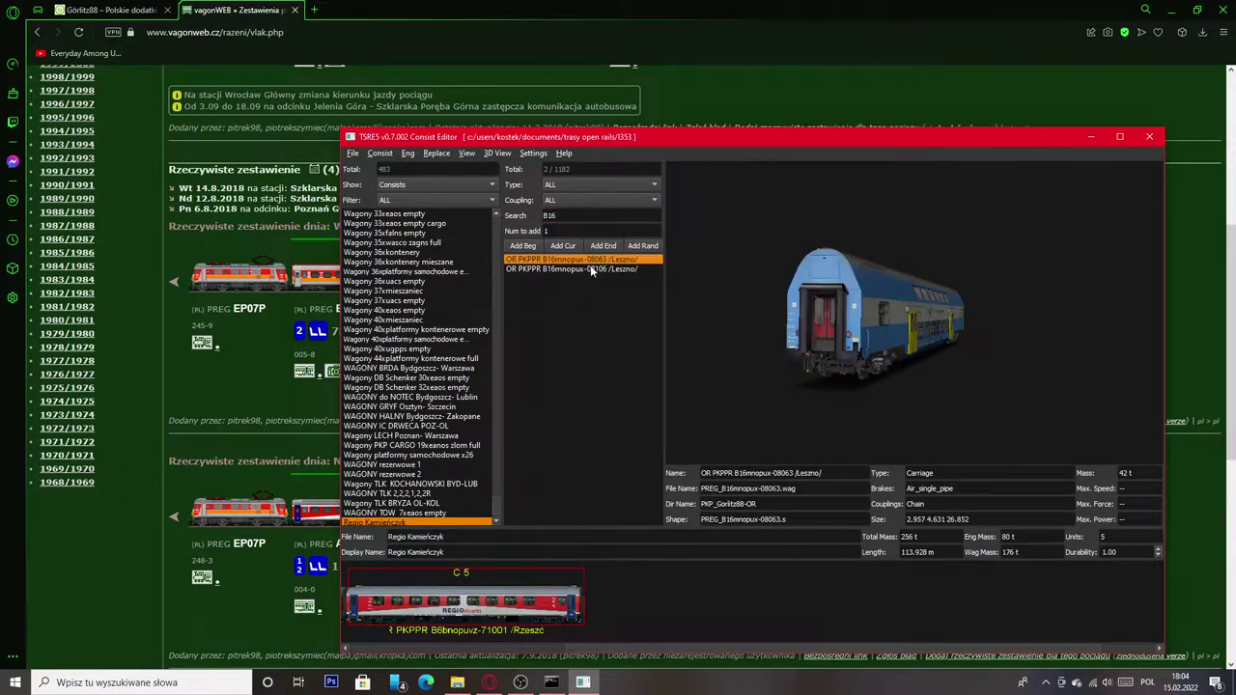
click(592, 269)
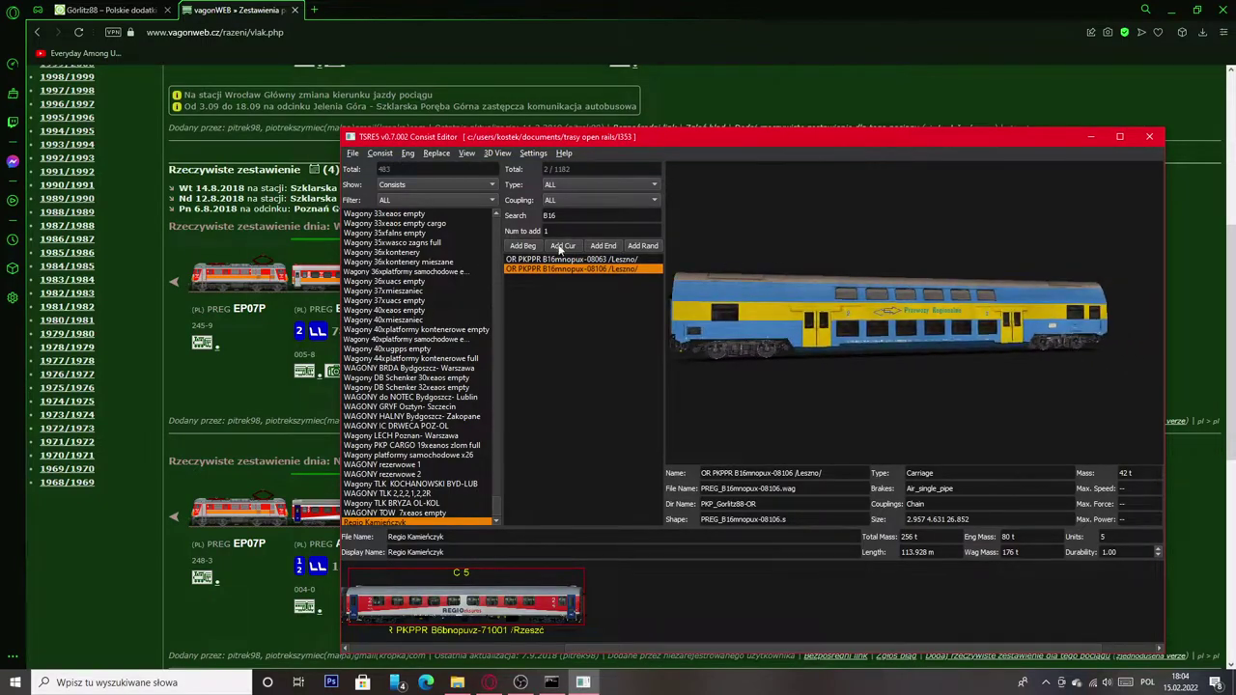
click(590, 261)
click(604, 246)
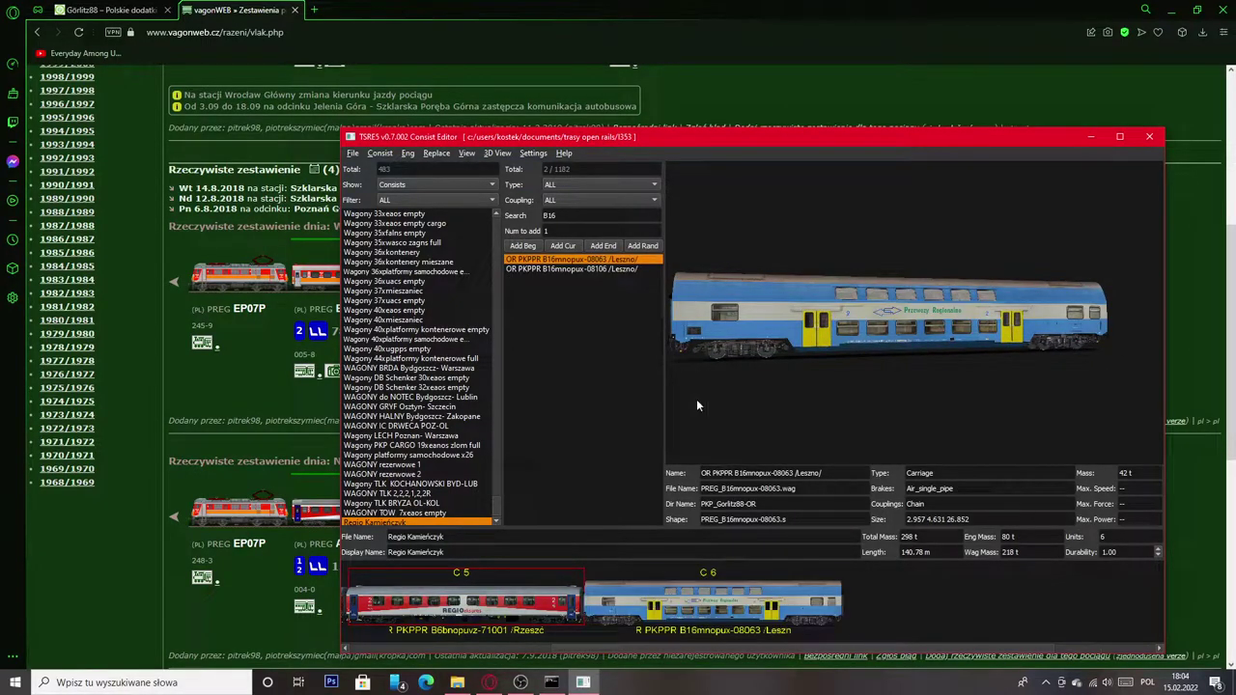
Review the consist from its locomotive, save the changes to Regio Kamieńczyk and quit the consist editor.
scroll(695, 638, up, 5)
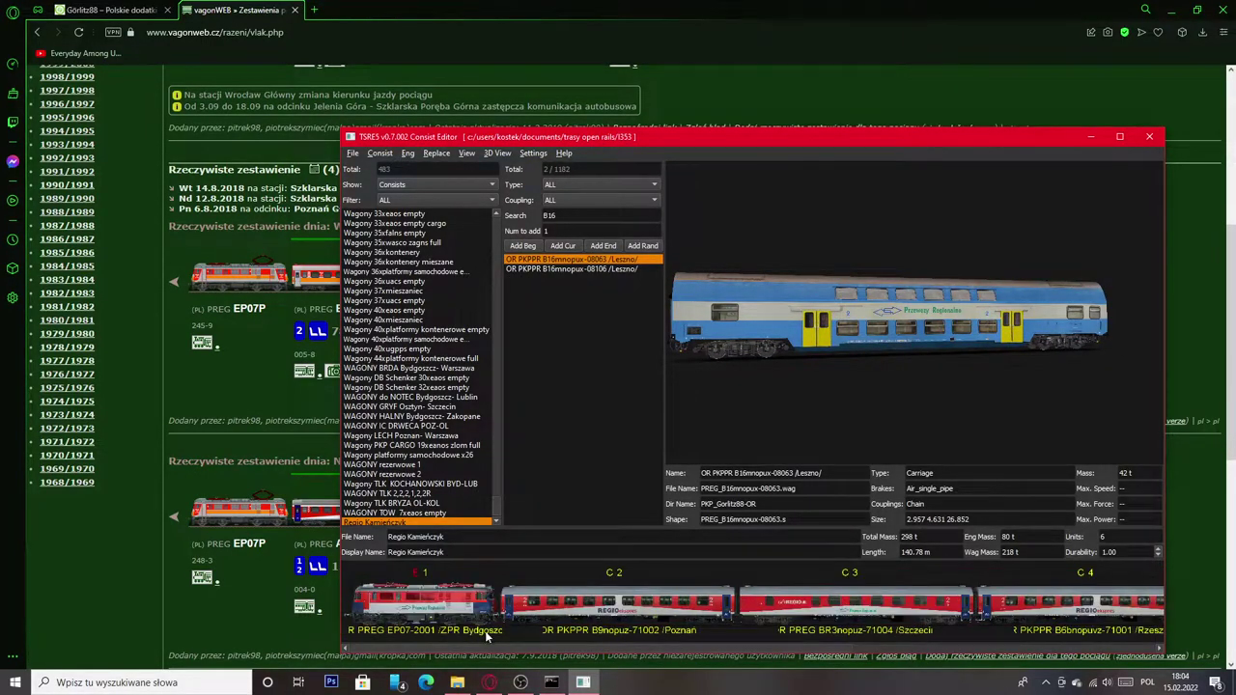
click(470, 603)
click(352, 152)
click(391, 198)
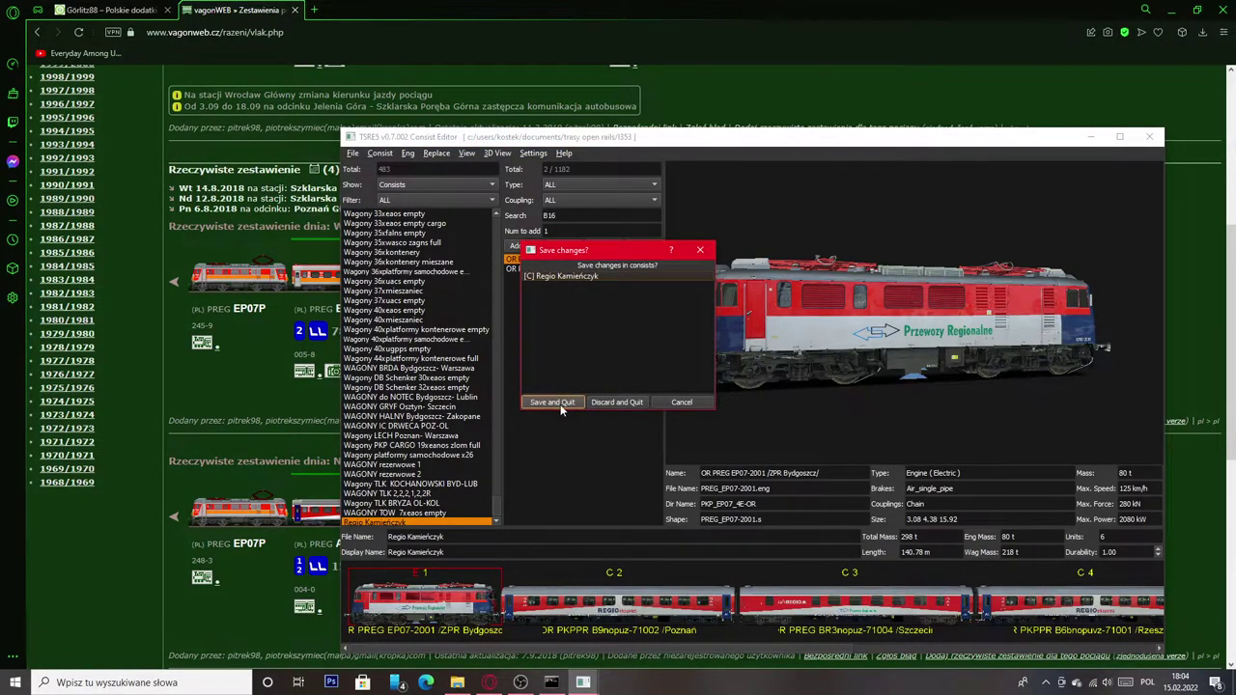
click(561, 404)
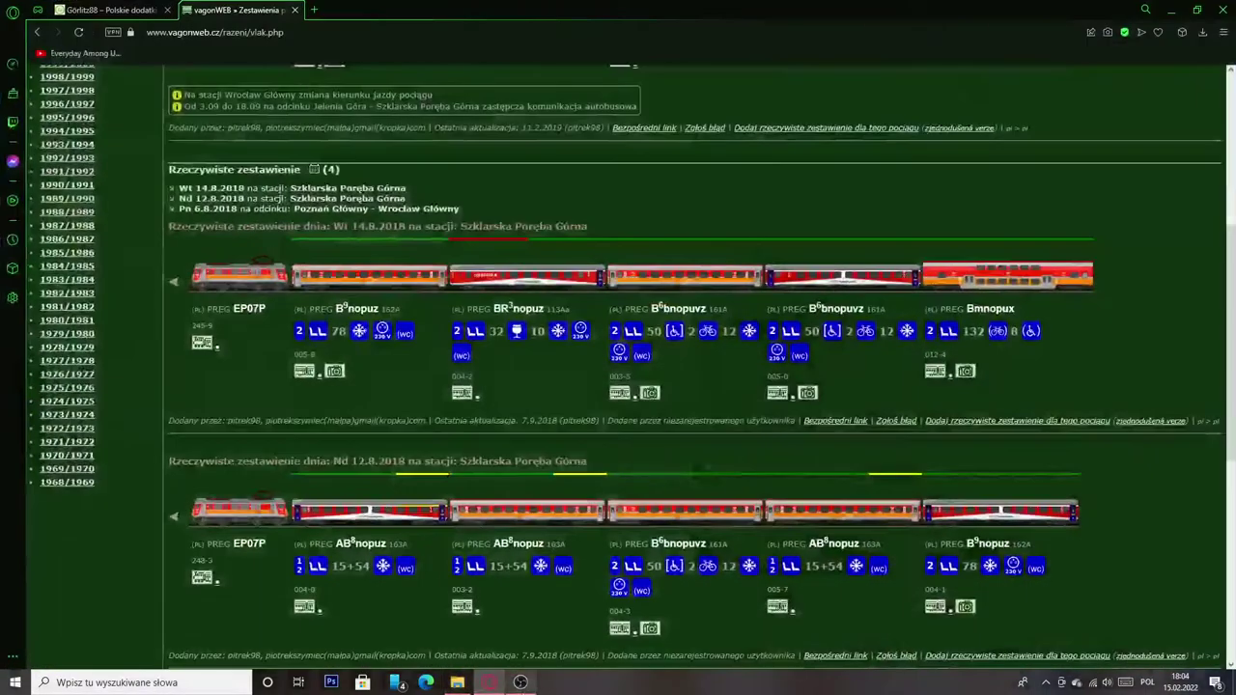
Check the OBS recording window, find Open Rails through the Windows search and launch it.
key(alt+Tab)
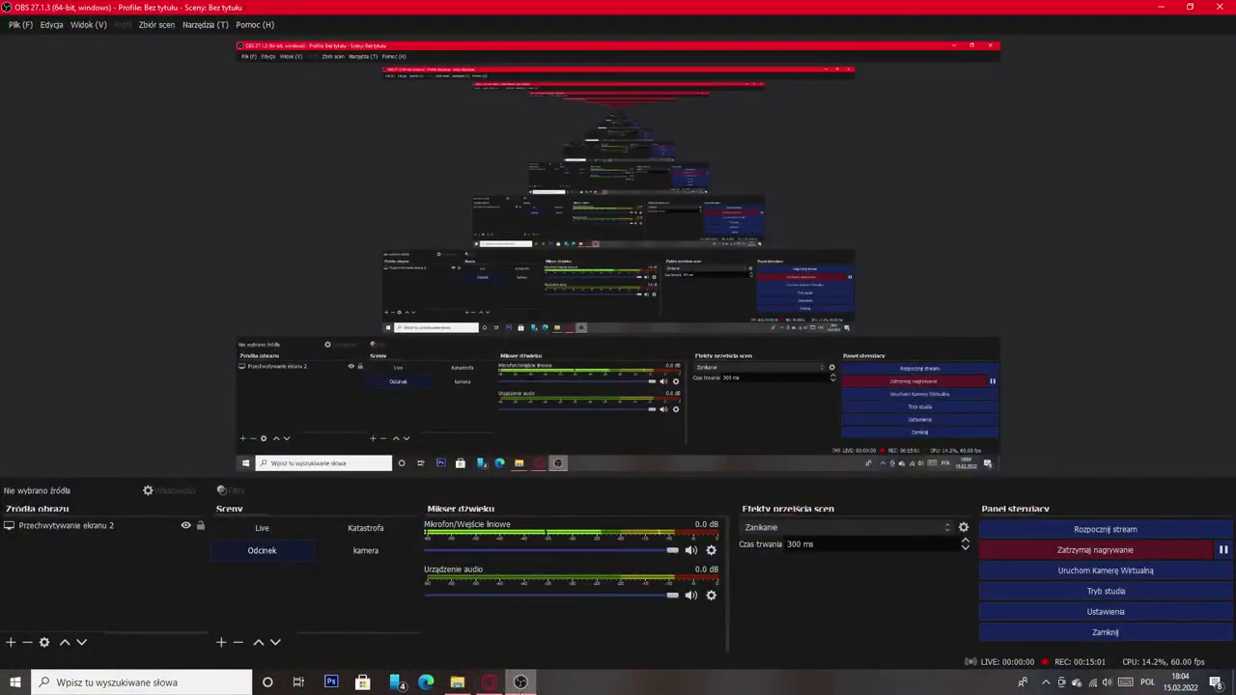
click(521, 681)
click(178, 683)
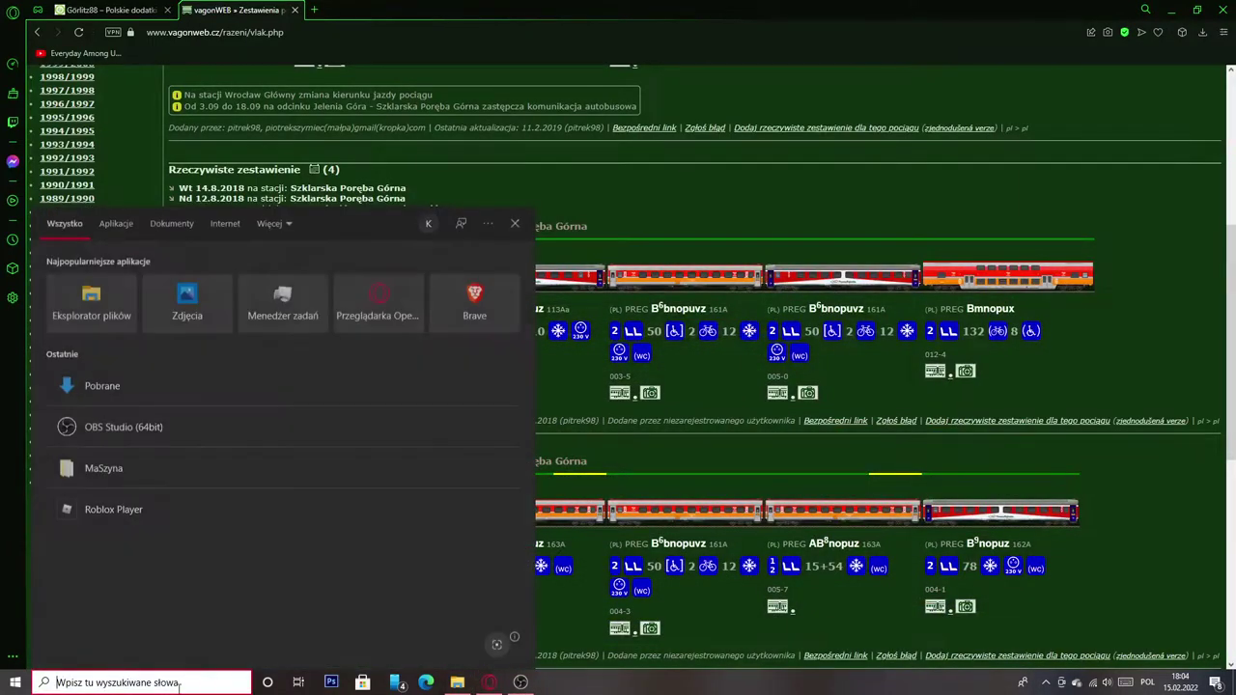
text(open)
click(119, 276)
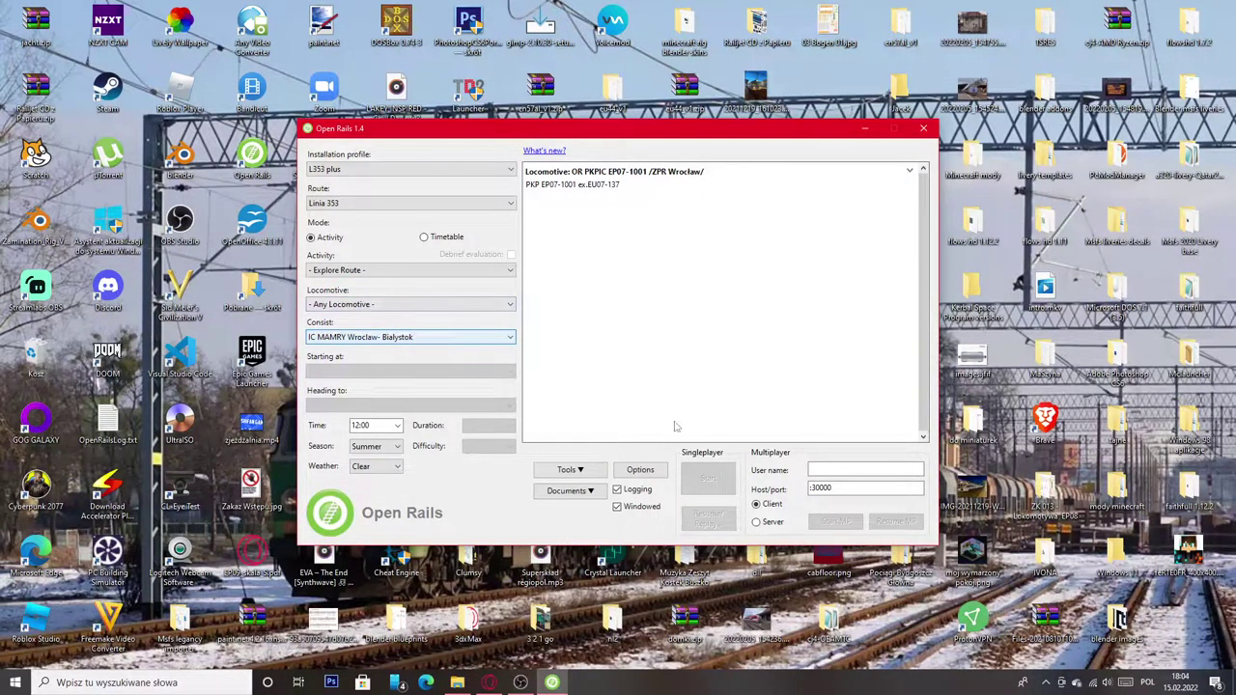
Look through the Open Rails option categories up to the content installation profiles and close the options.
click(641, 469)
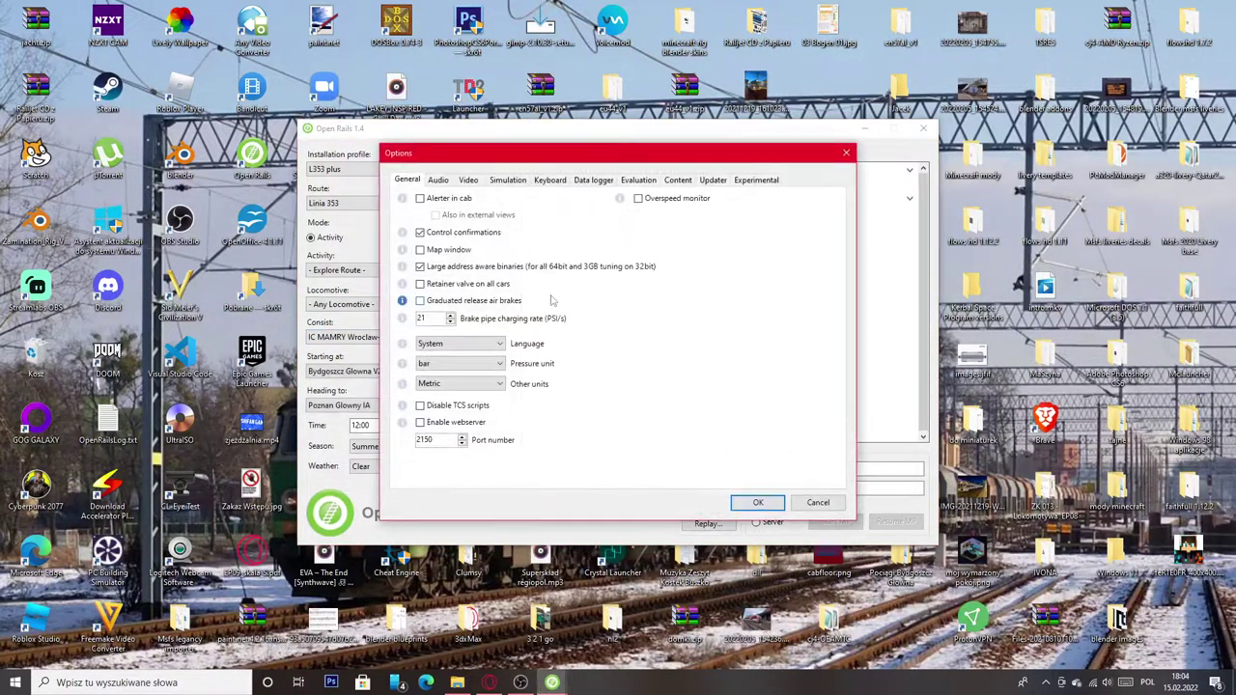
click(437, 181)
click(468, 181)
click(592, 181)
click(674, 180)
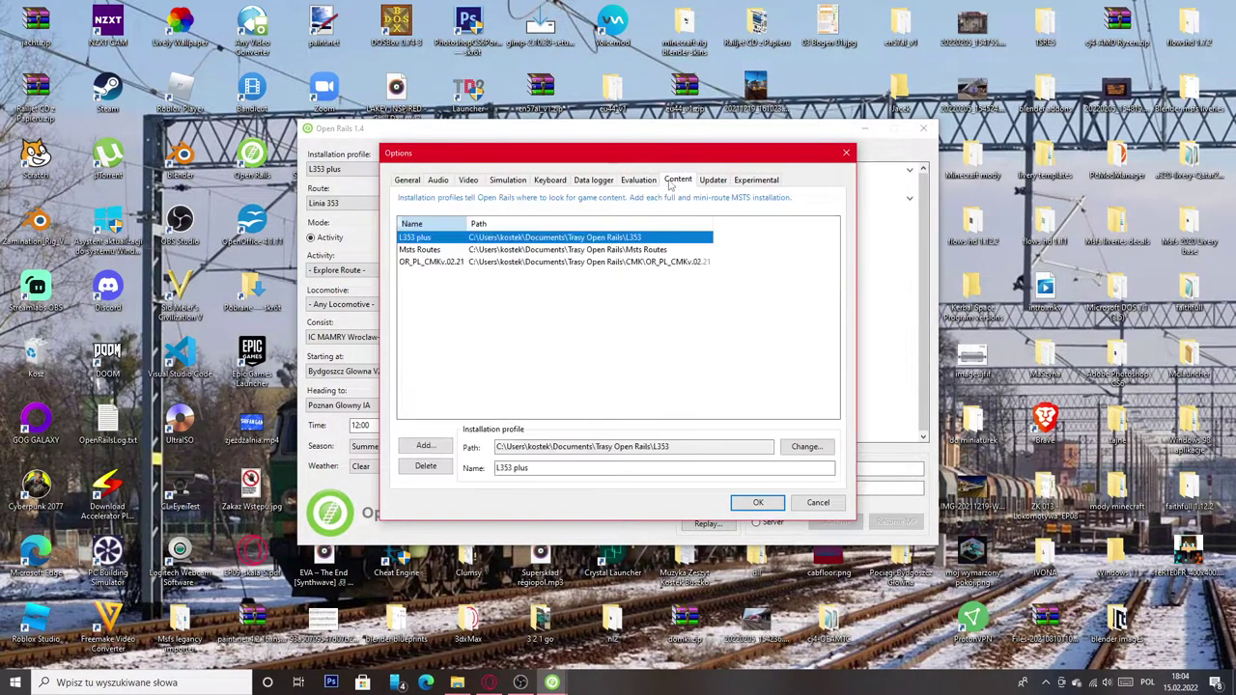
click(847, 153)
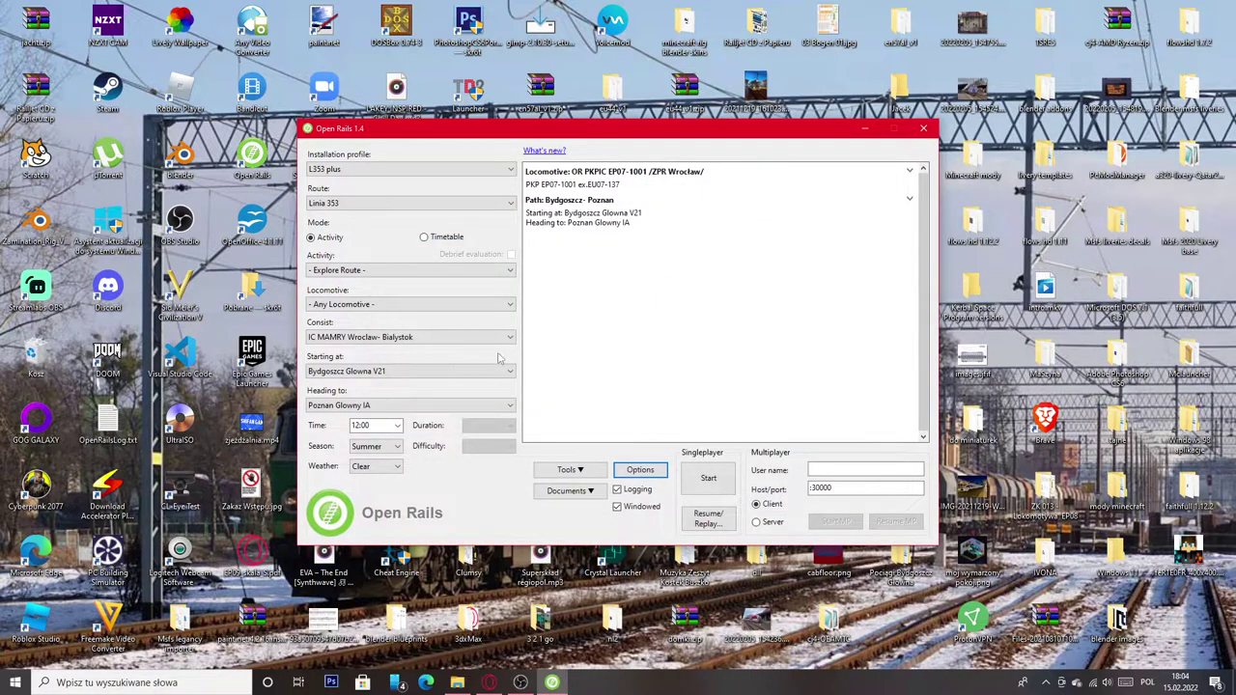
Find the Regio Kamieńczyk consist among the available consists and select it for the run.
click(435, 338)
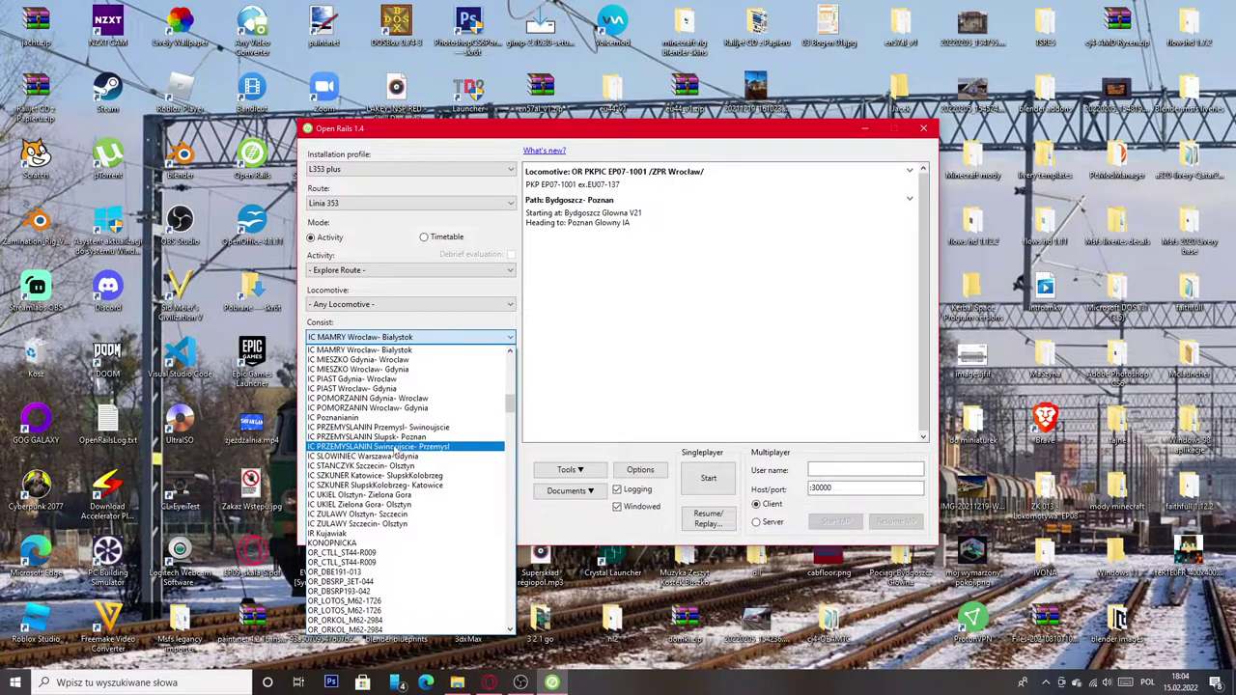
scroll(393, 422, down, 15)
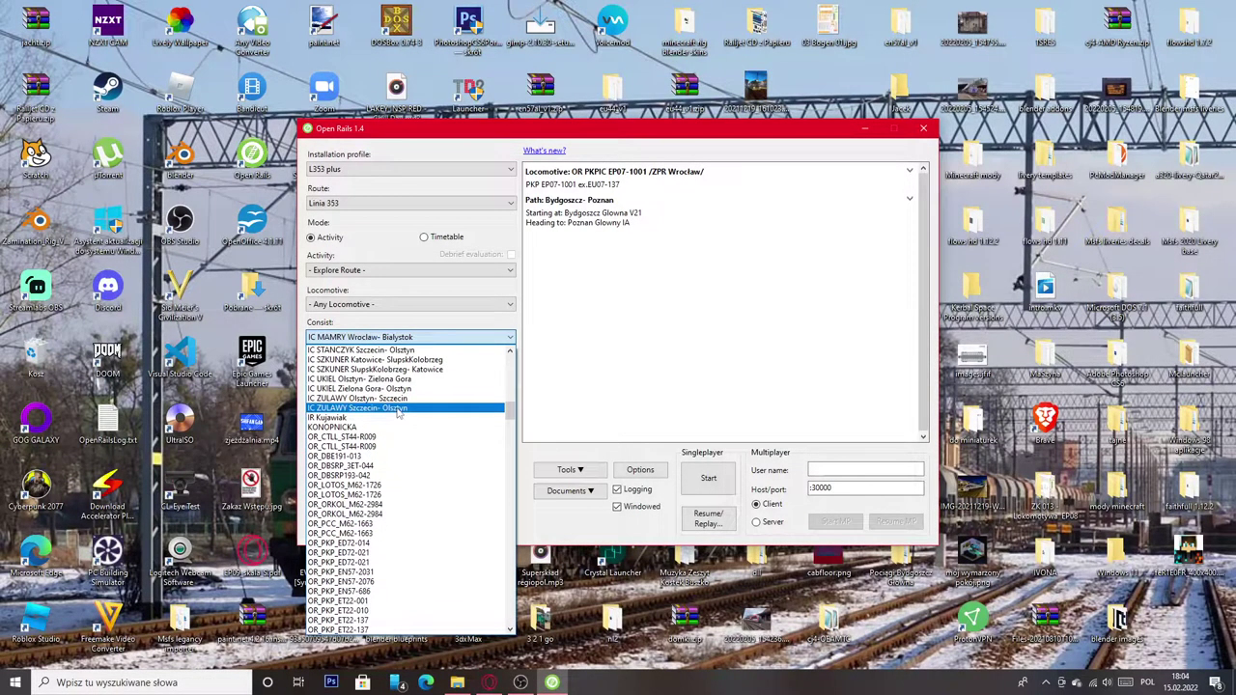
scroll(410, 398, down, 12)
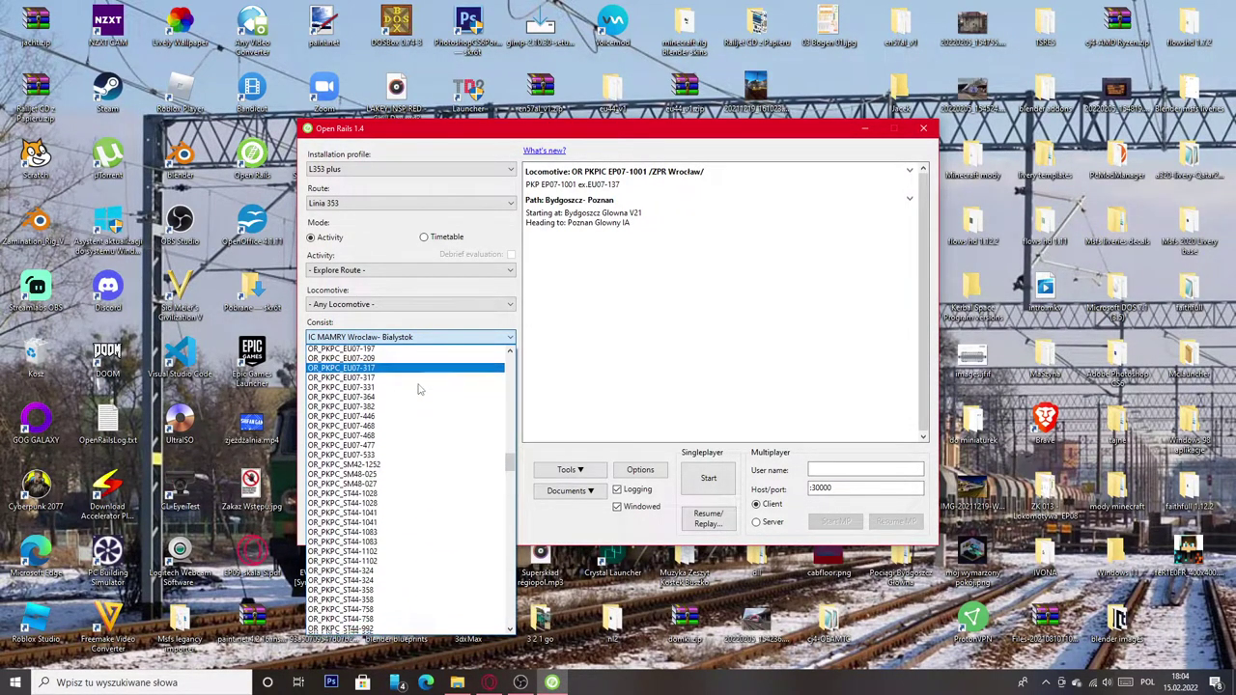
scroll(407, 406, down, 4)
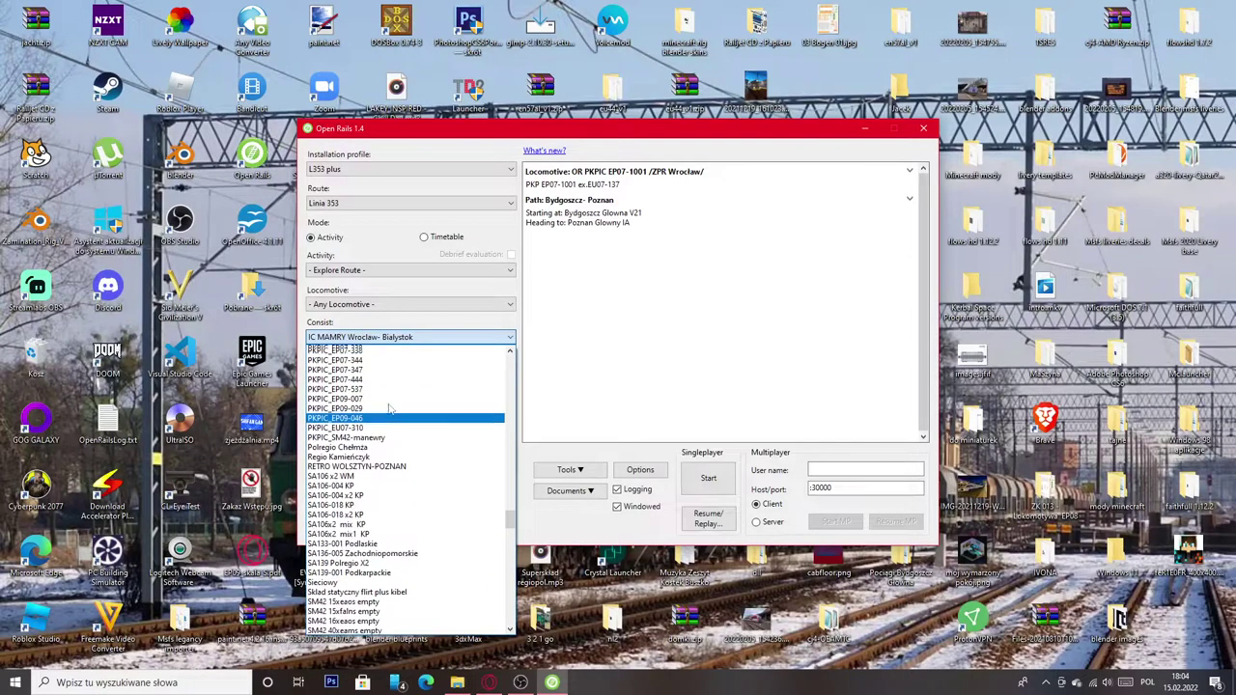
scroll(410, 415, down, 4)
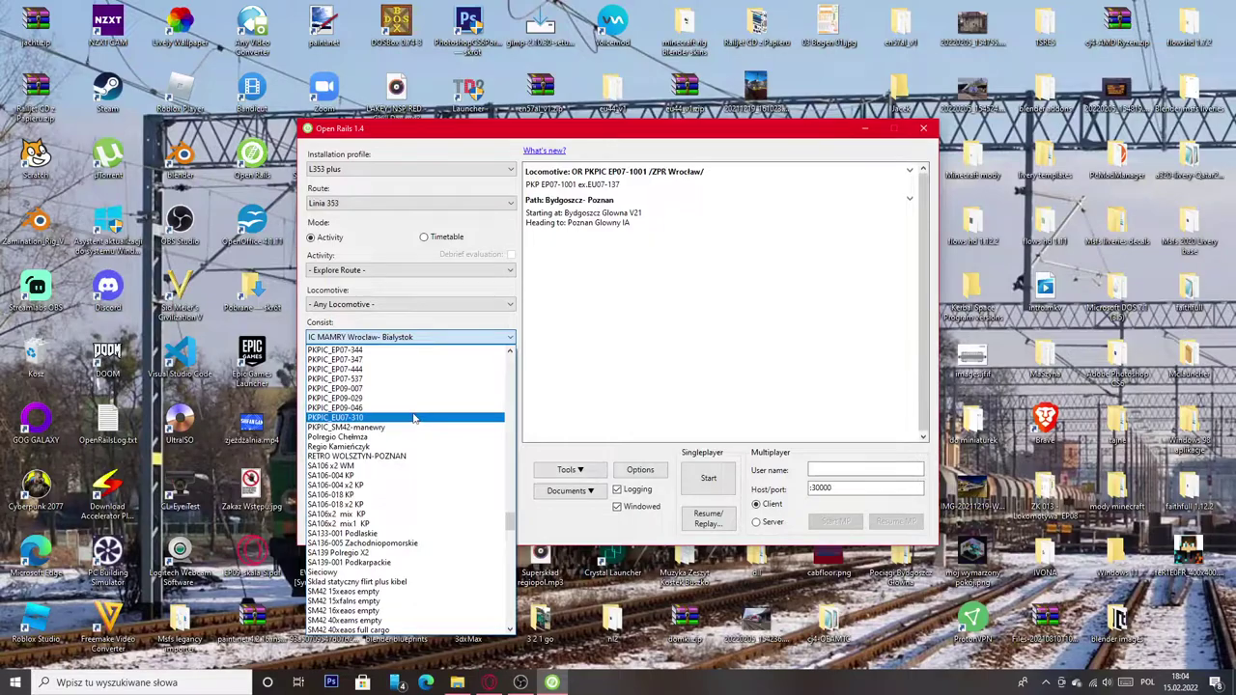
scroll(413, 417, down, 7)
scroll(415, 415, down, 15)
scroll(417, 411, down, 20)
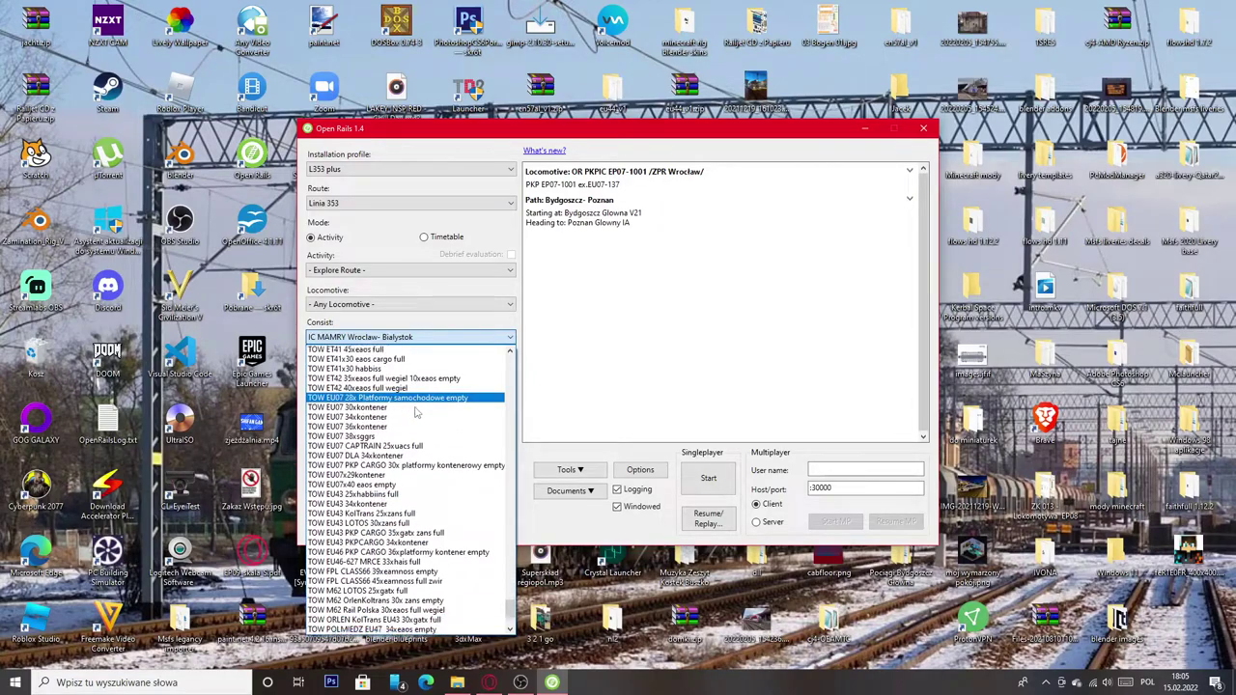
drag(511, 606, 511, 503)
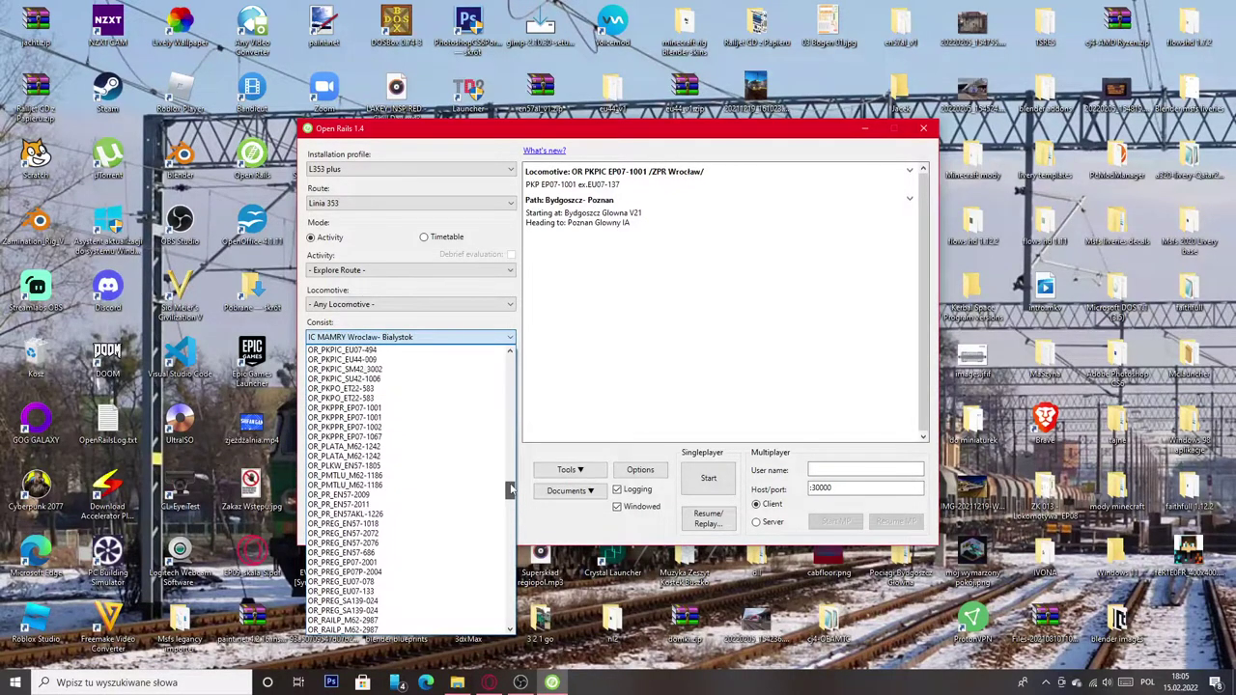
drag(511, 474, 532, 346)
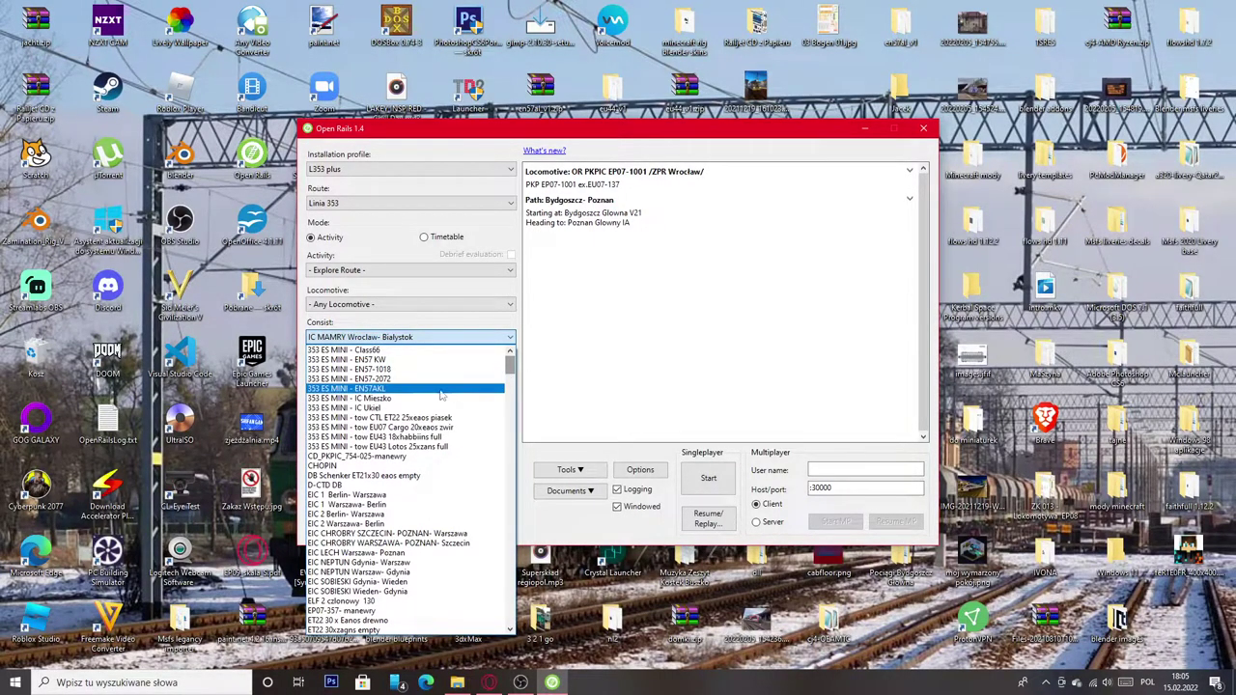
scroll(444, 392, down, 8)
scroll(446, 391, down, 13)
scroll(439, 391, down, 10)
scroll(425, 392, down, 15)
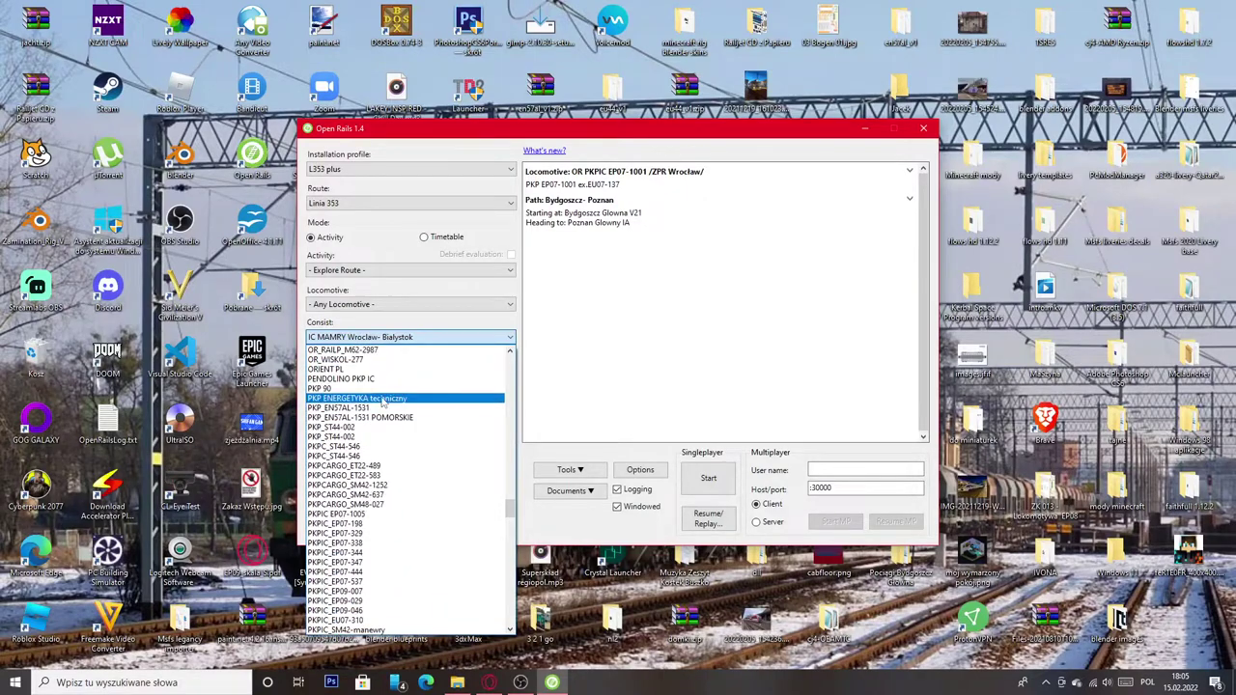
scroll(368, 378, down, 1)
scroll(368, 377, down, 8)
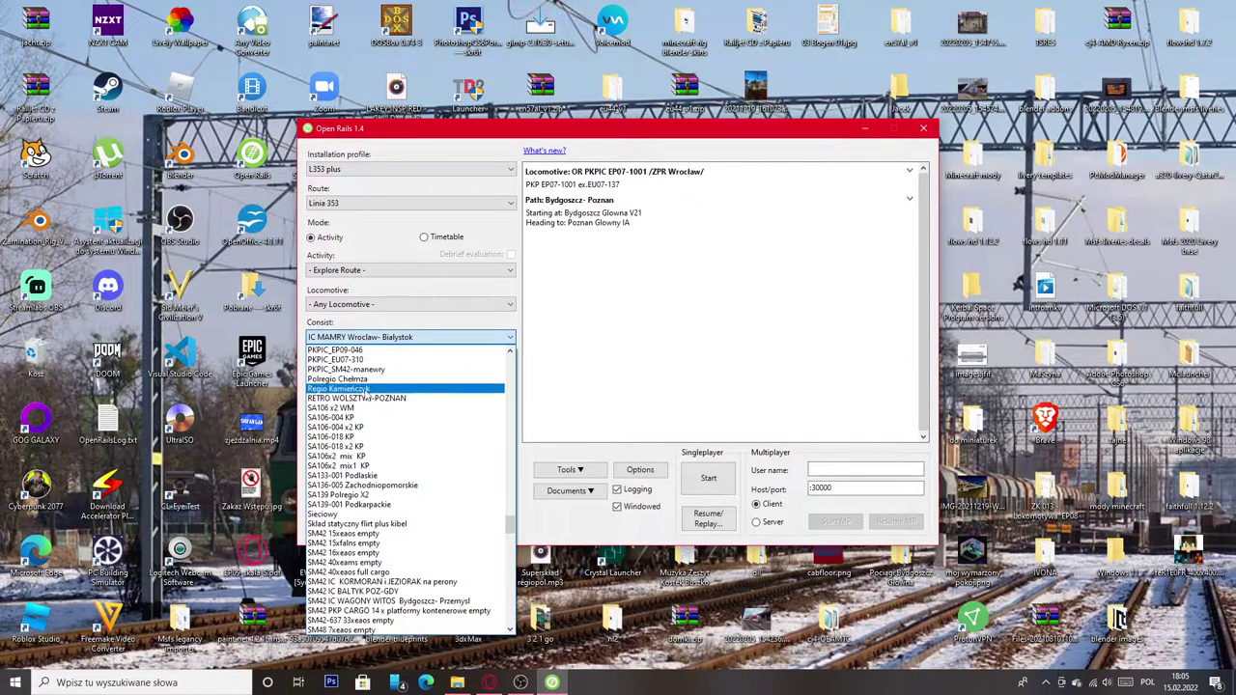
click(368, 389)
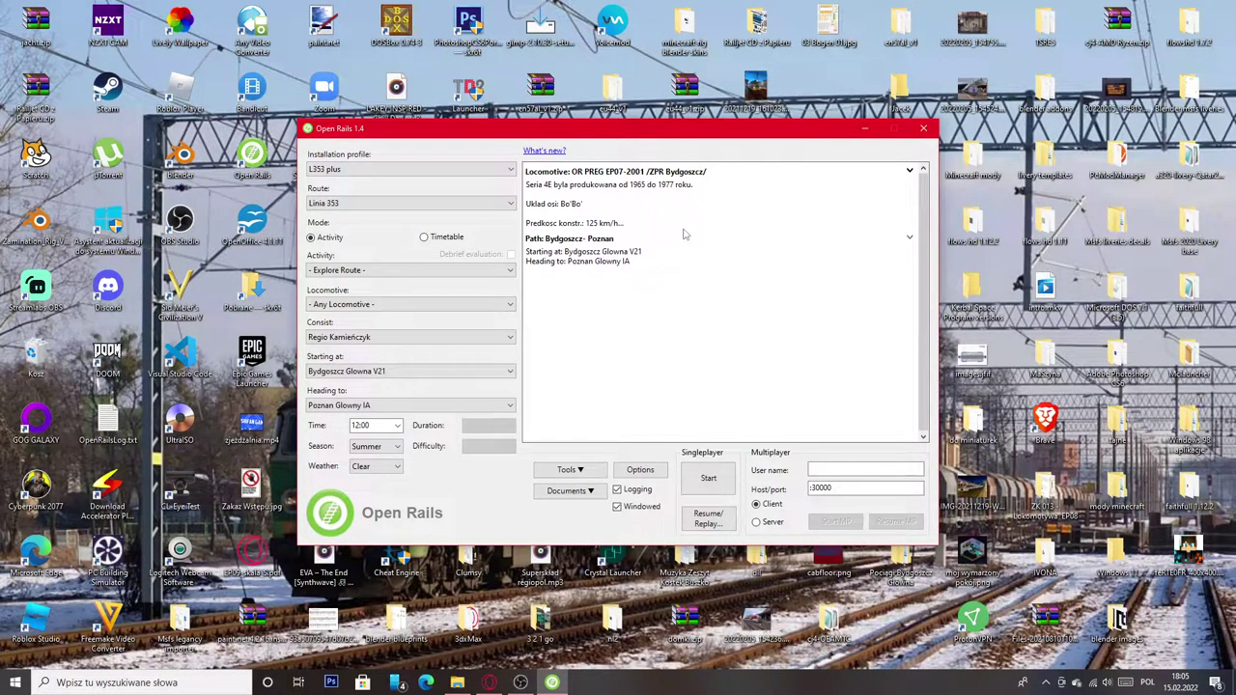
Set the starting point of the run to Wroclaw.
click(430, 373)
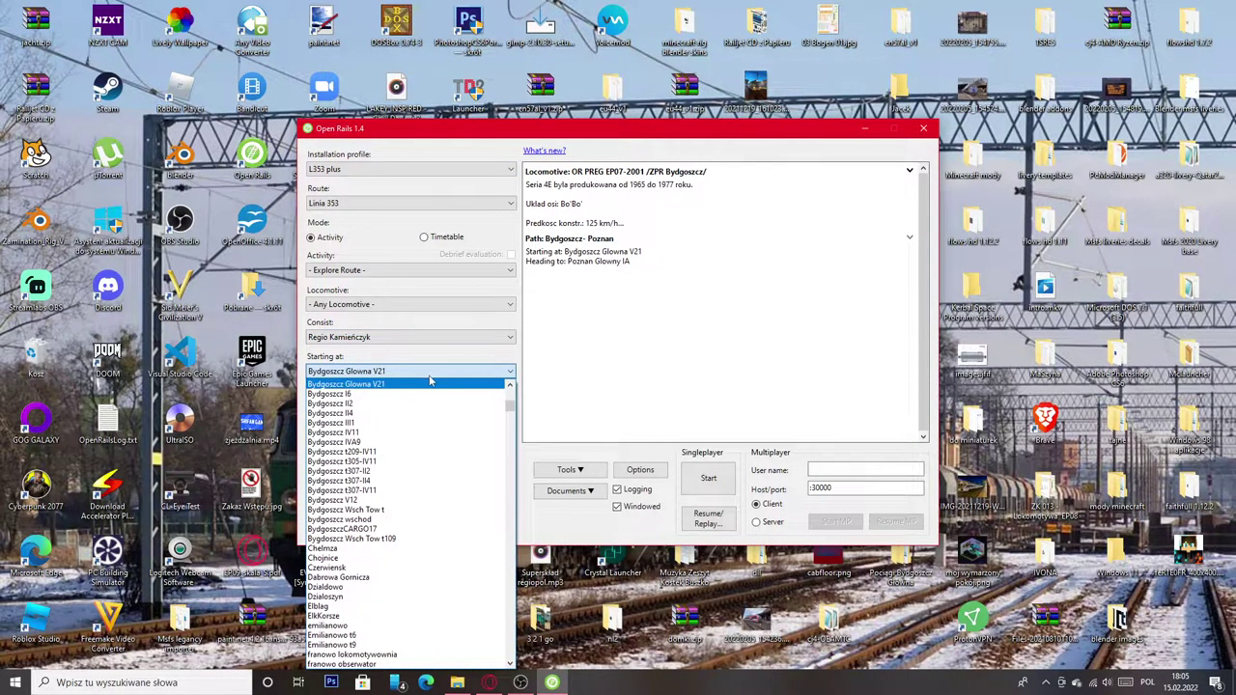
click(473, 489)
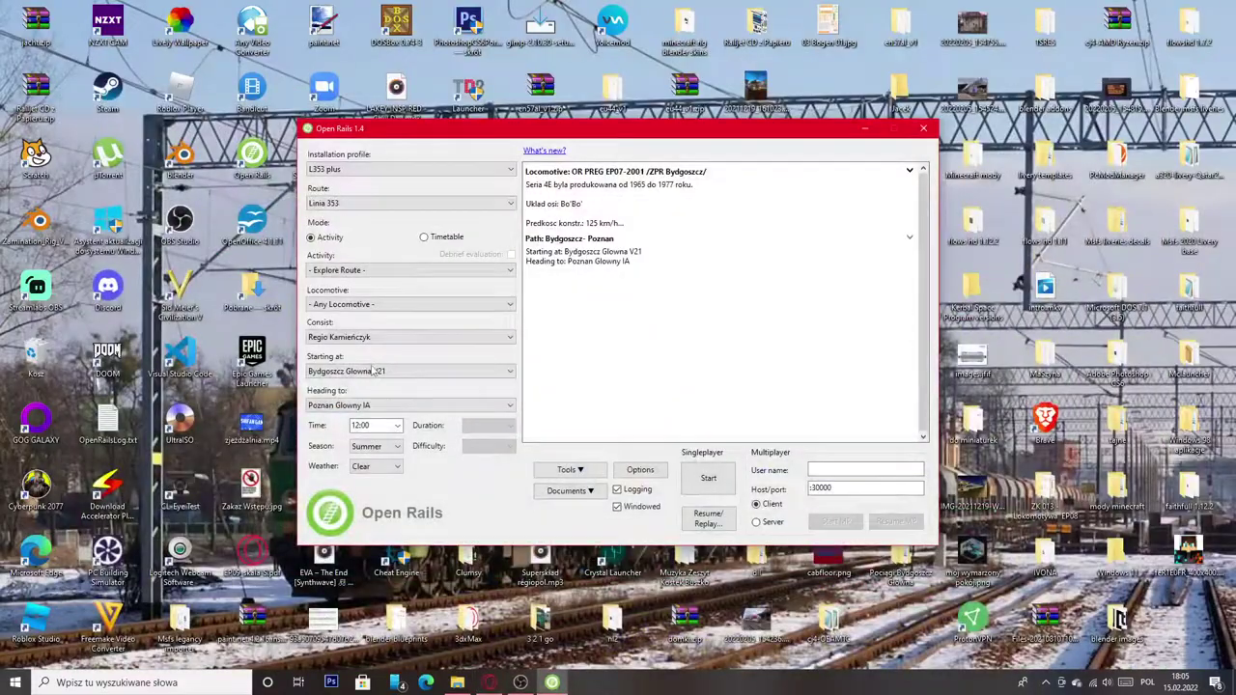
click(386, 372)
scroll(513, 422, down, 20)
drag(512, 422, 534, 659)
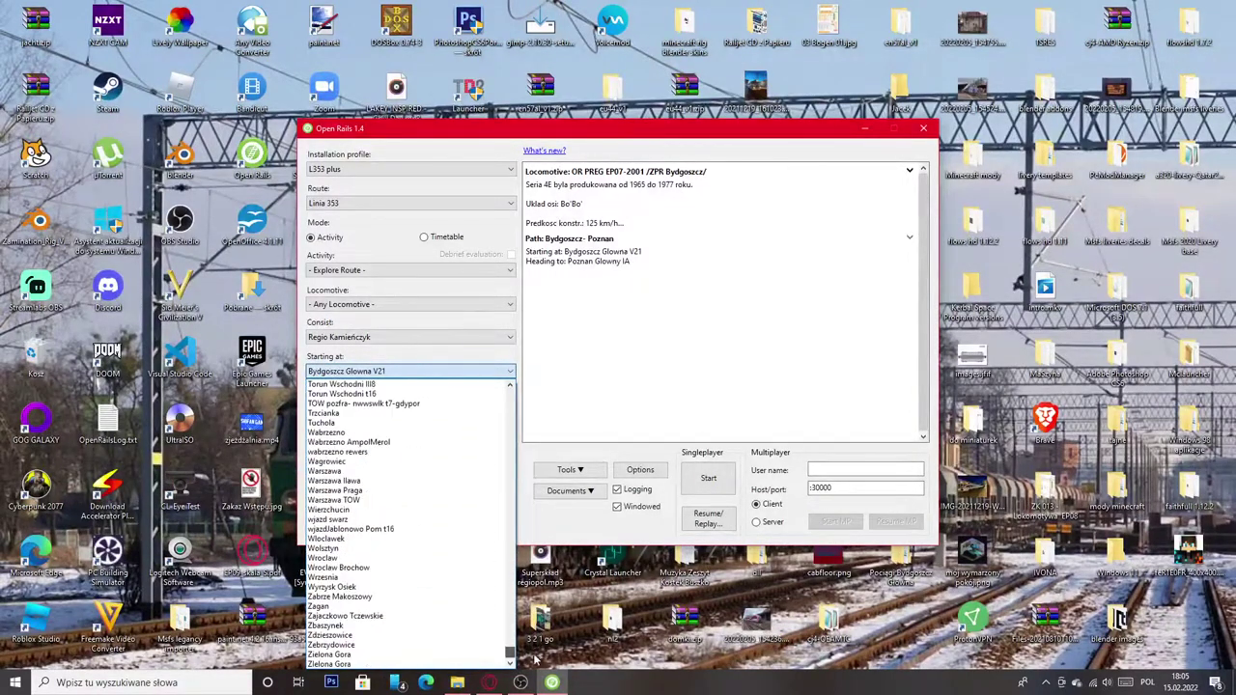
click(377, 559)
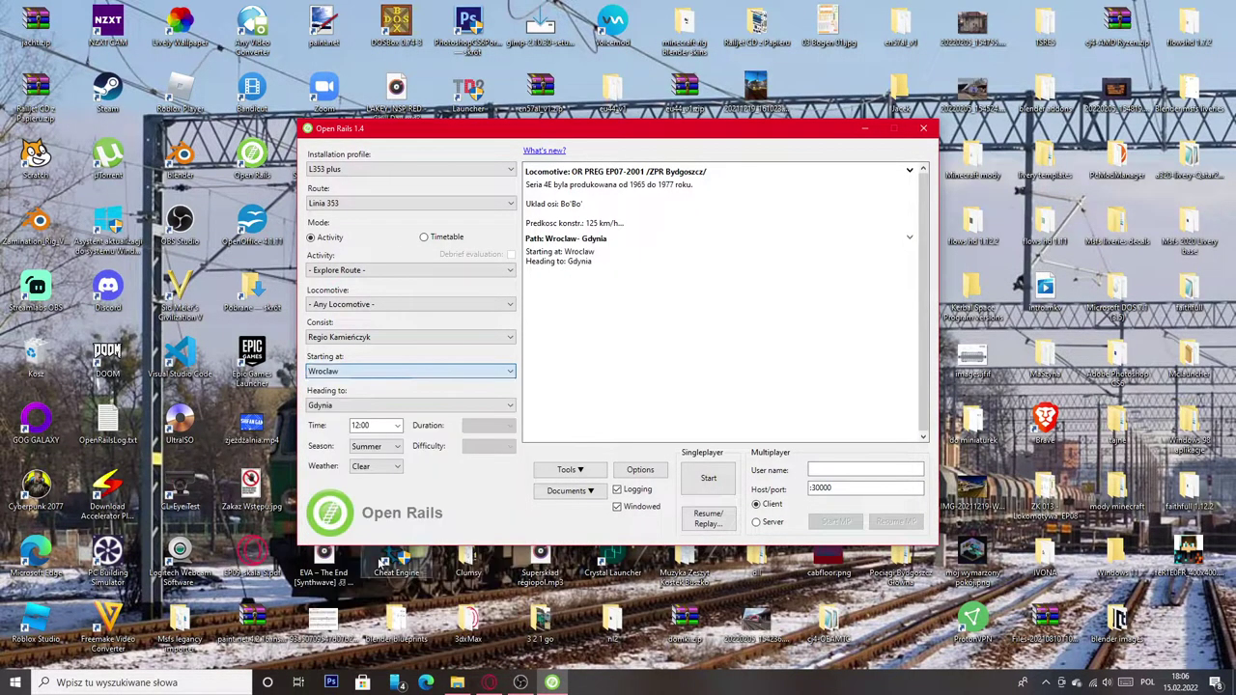
Choose Poznan V52 as the destination and start the single-player run, continuing from the pause menu.
click(341, 406)
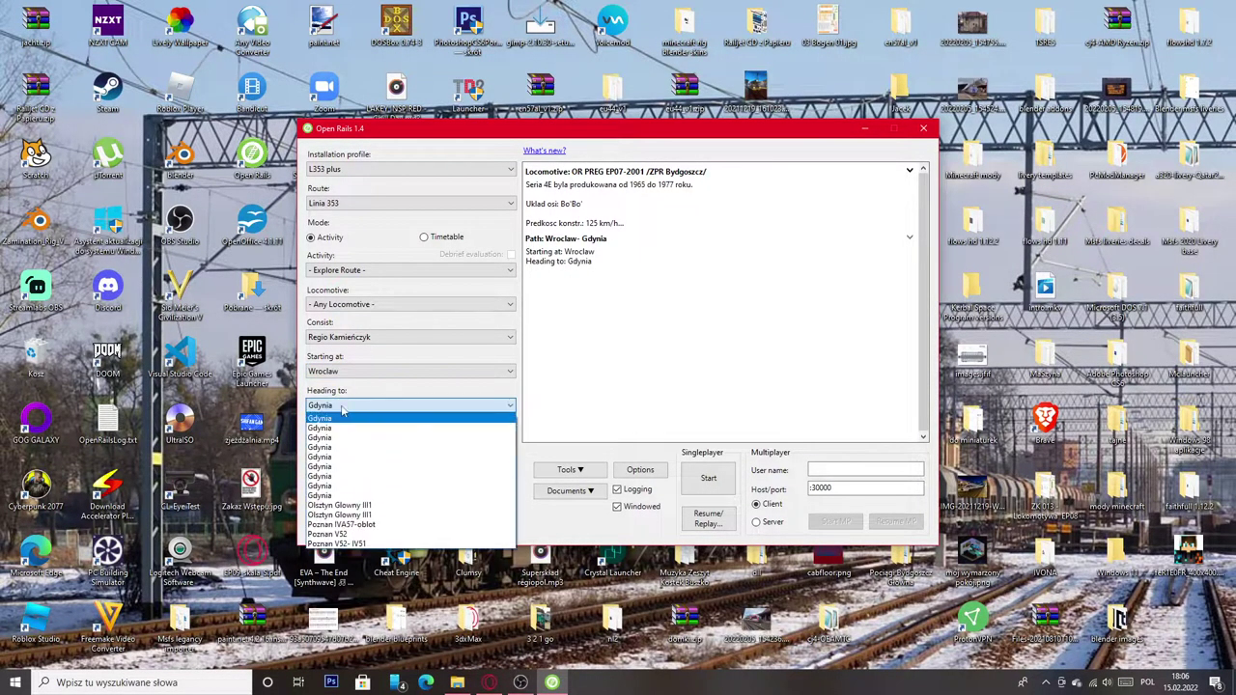
click(377, 534)
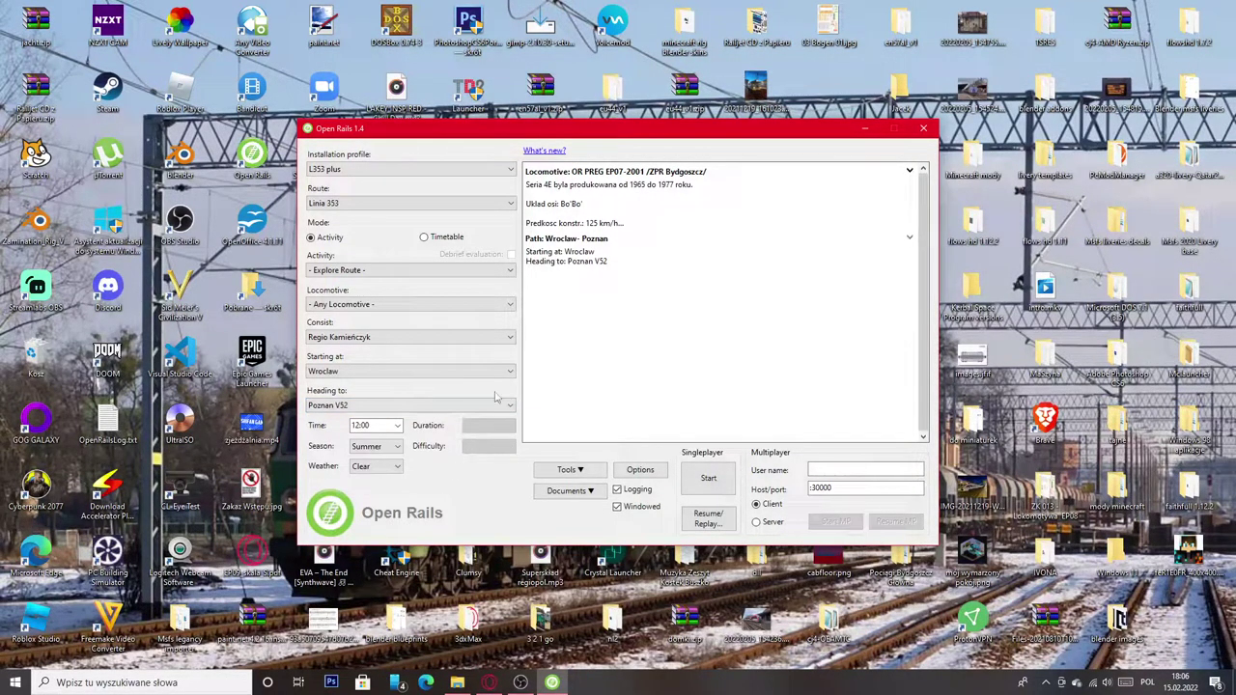
click(708, 478)
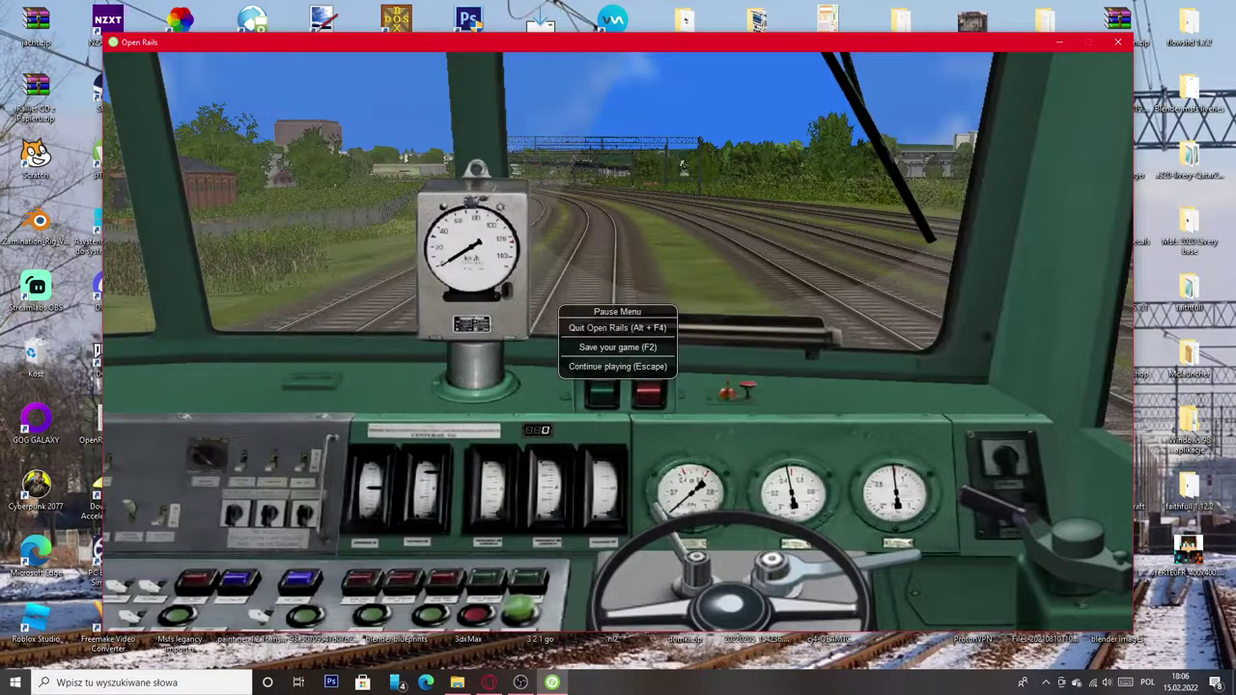
click(602, 367)
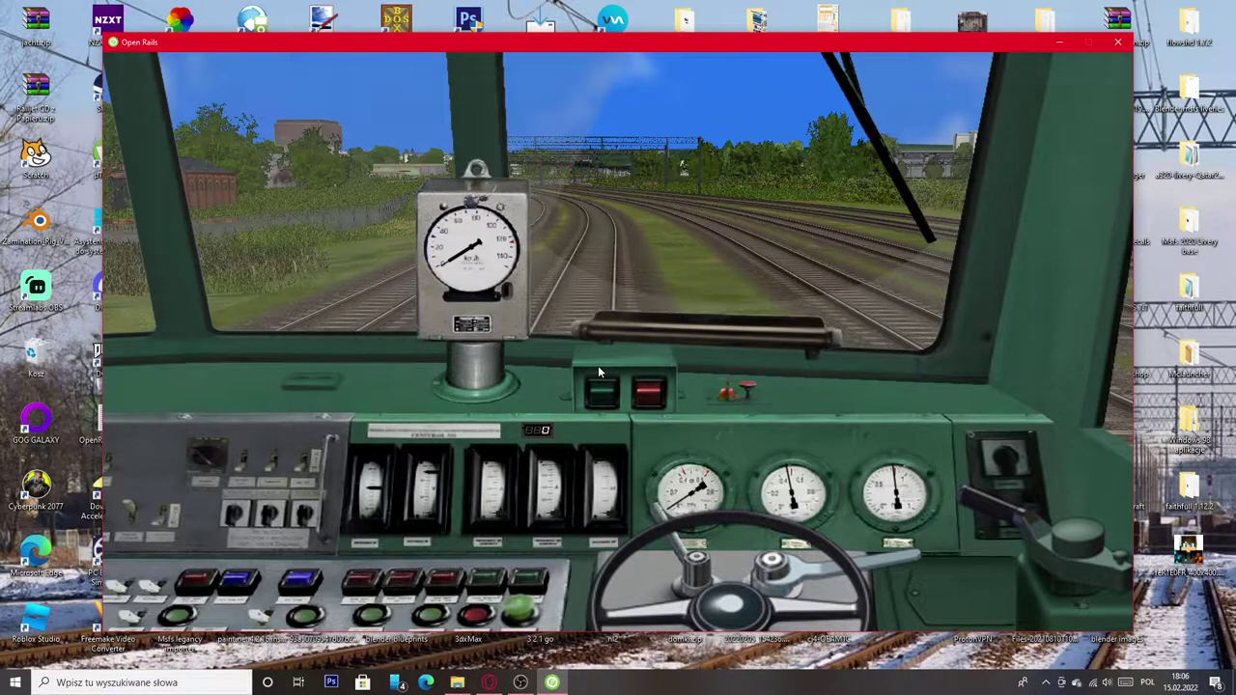
Inspect the front of the train from outside, circling around the locomotive and the first wagons.
key(2)
right_drag(608, 394, 767, 345)
key(Left)
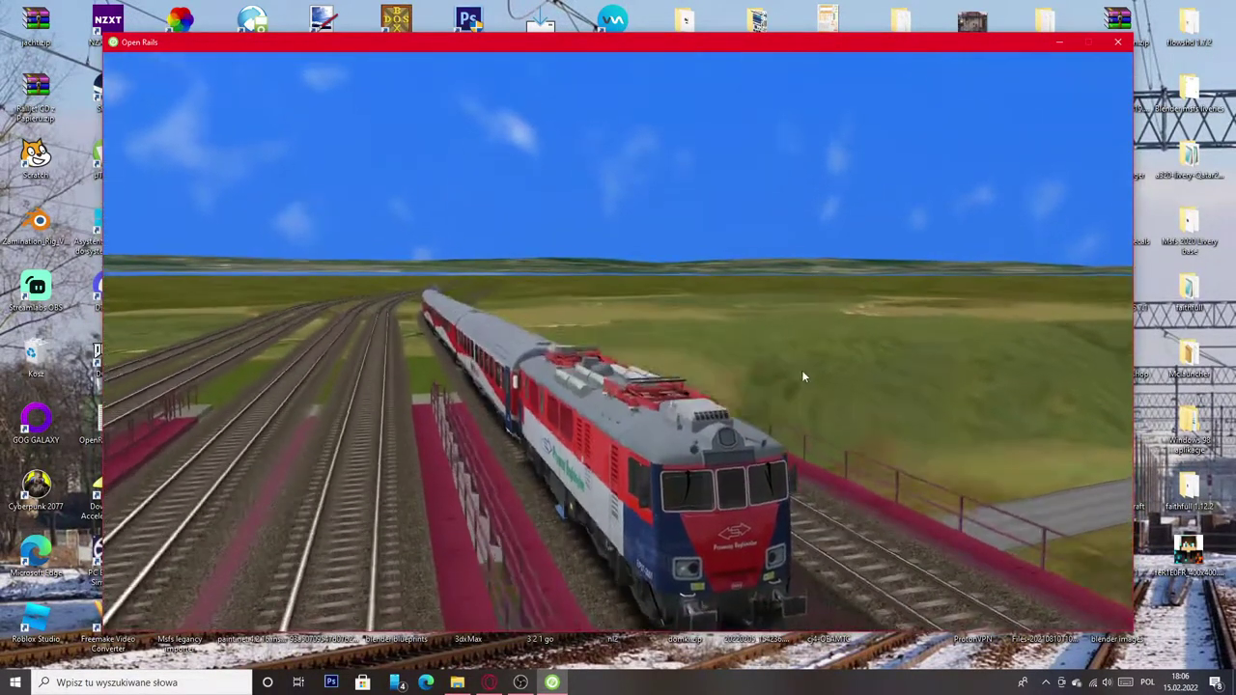
key(Left)
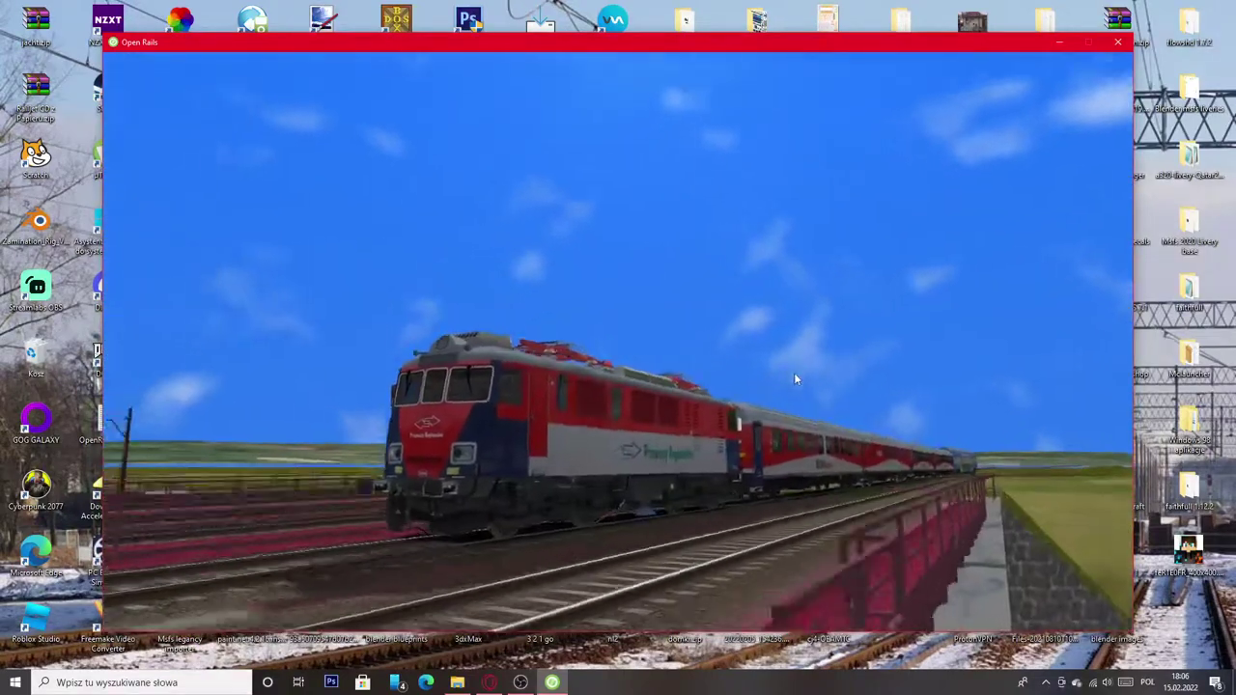
key(Left)
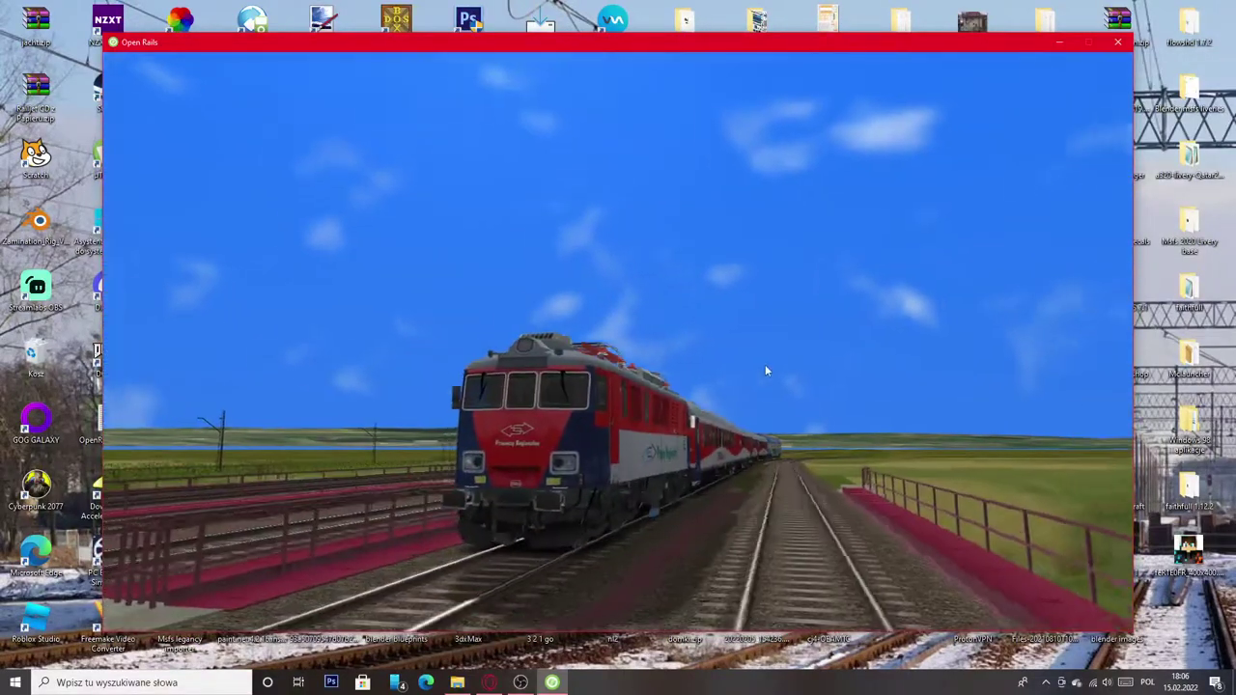
key(Left)
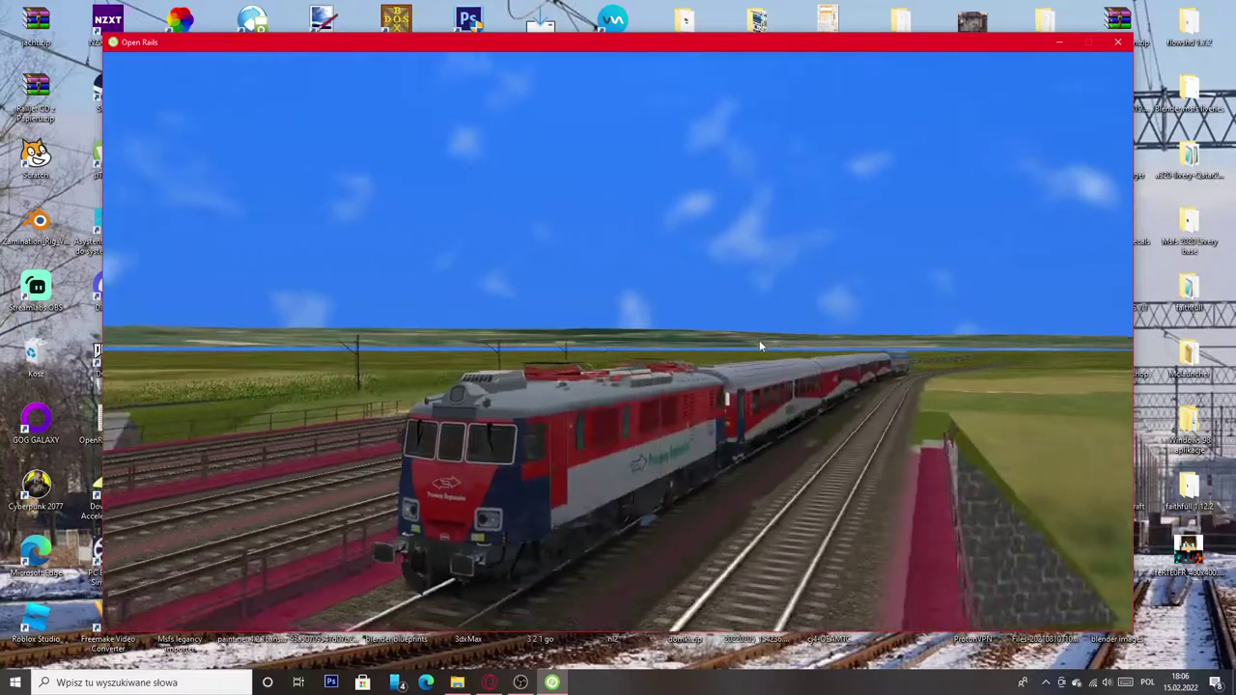
key(Left)
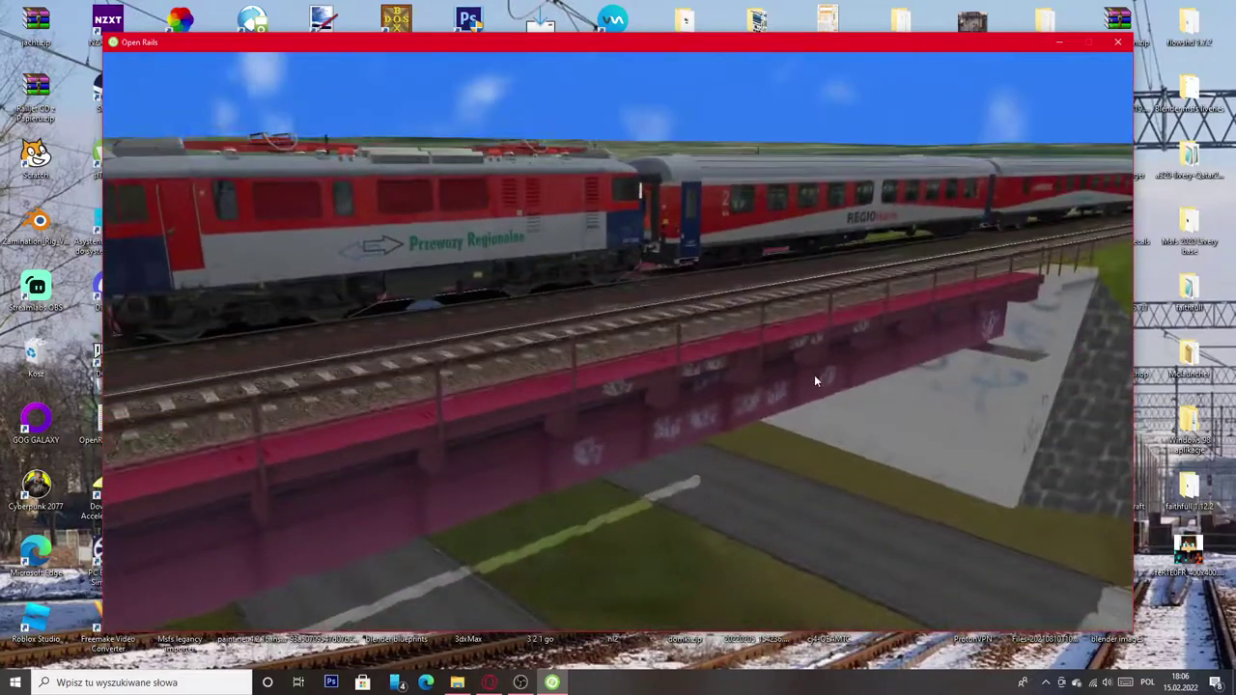
key(Left)
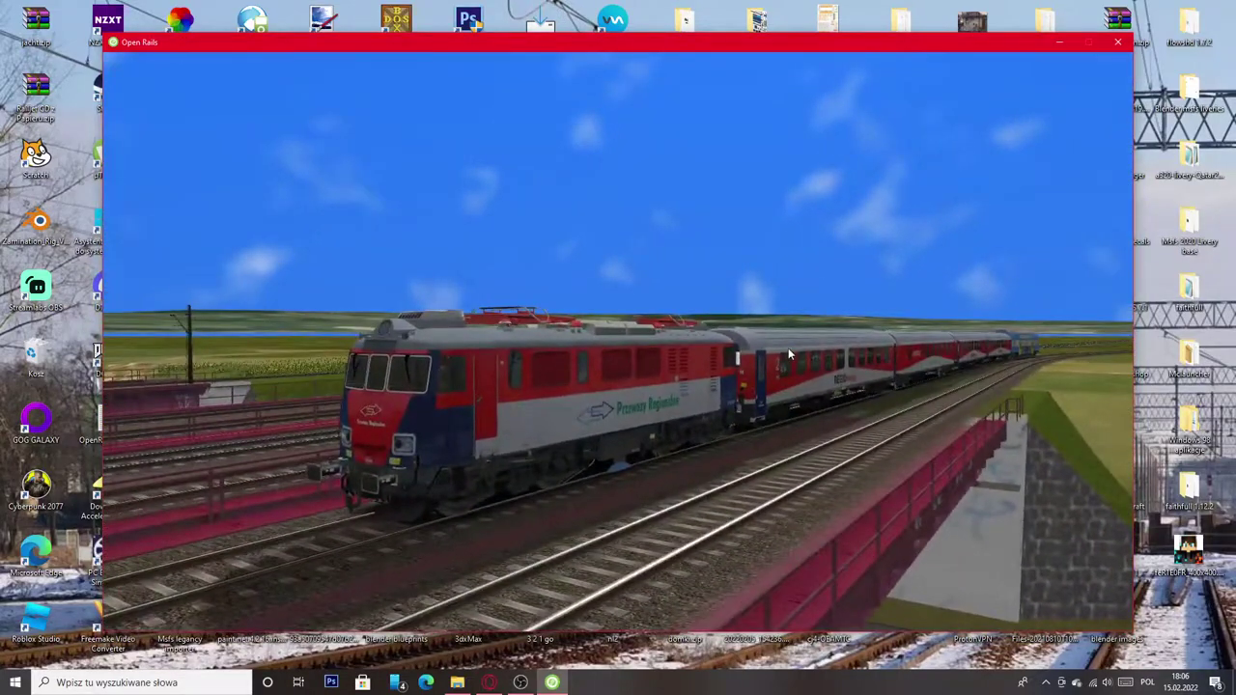
Examine the rear double-deck wagon from outside and look through the passenger interiors of the wagons.
key(3)
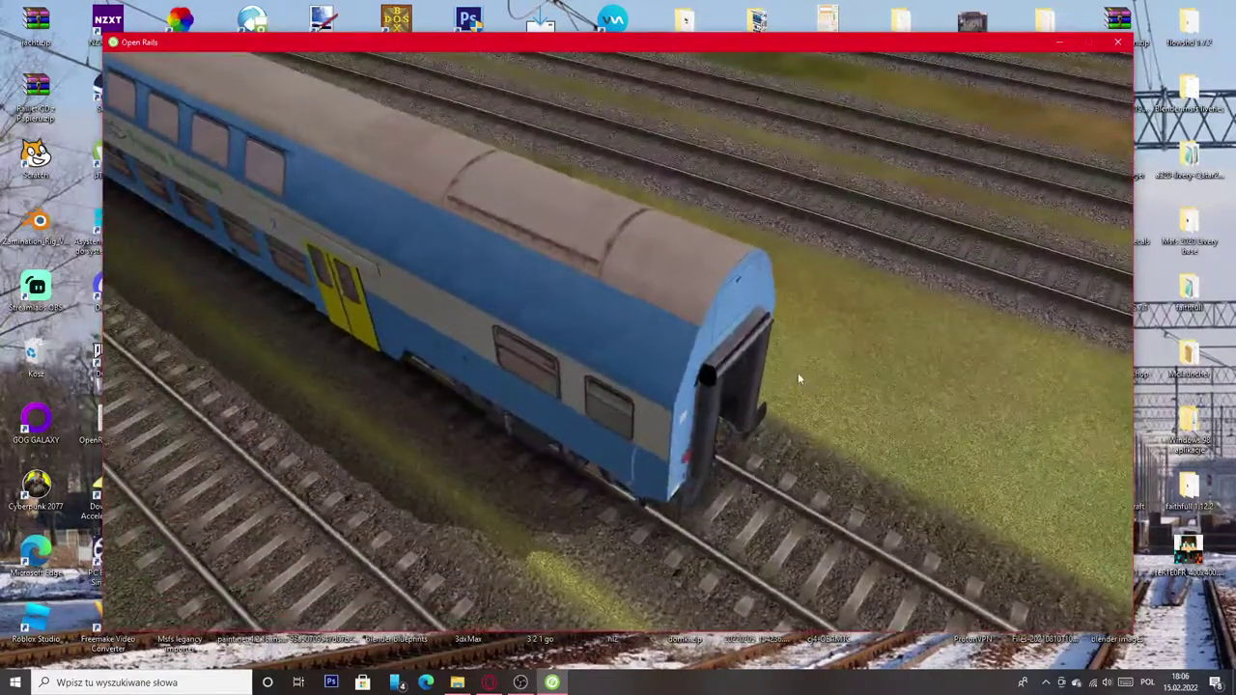
key(4)
key(5)
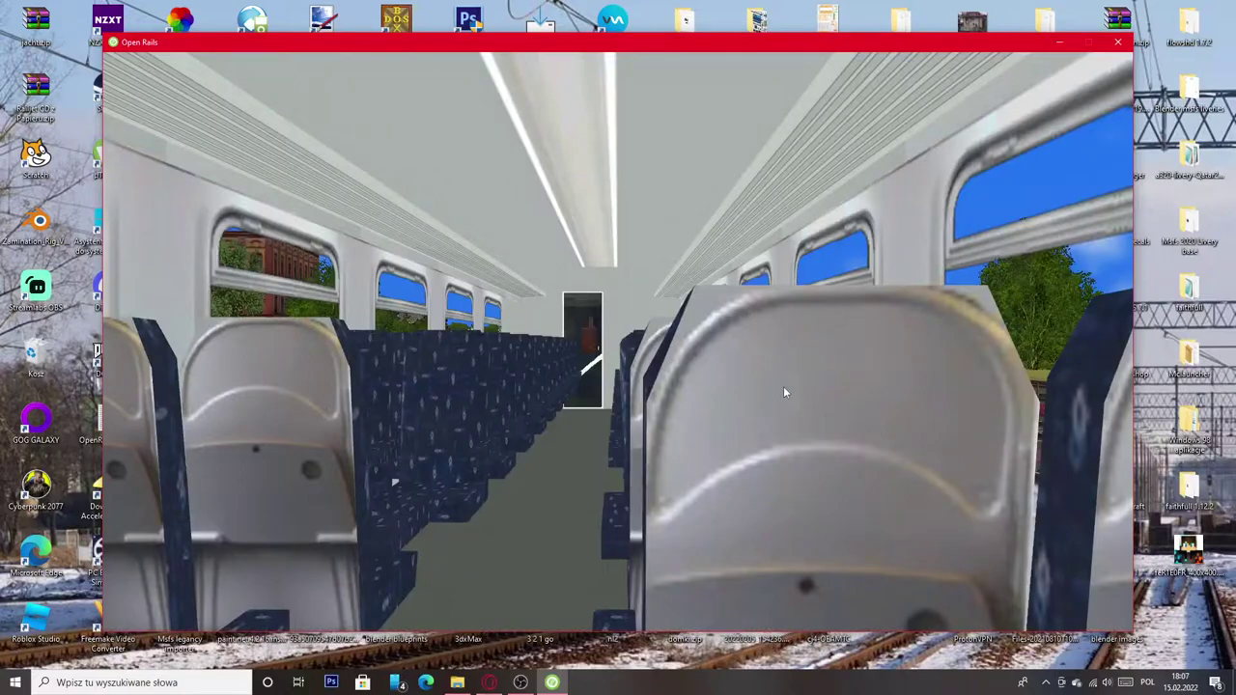
key(shift+5)
key(shift+5)
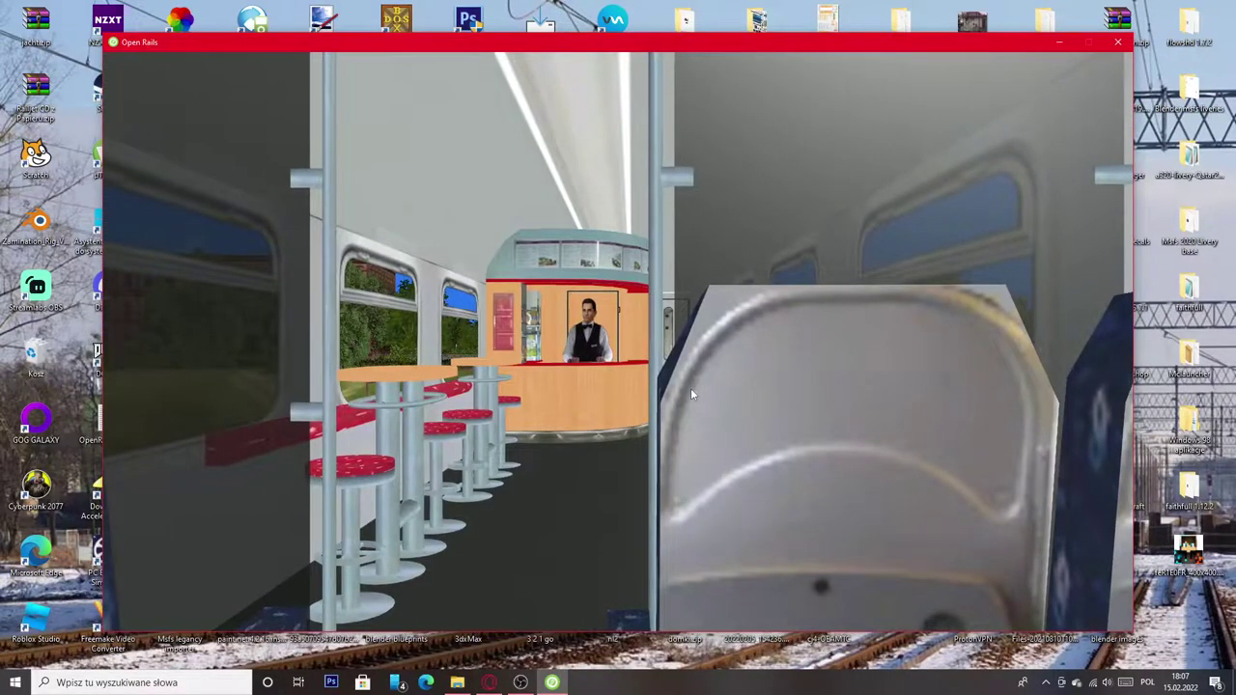
key(shift+5)
key(shift+5)
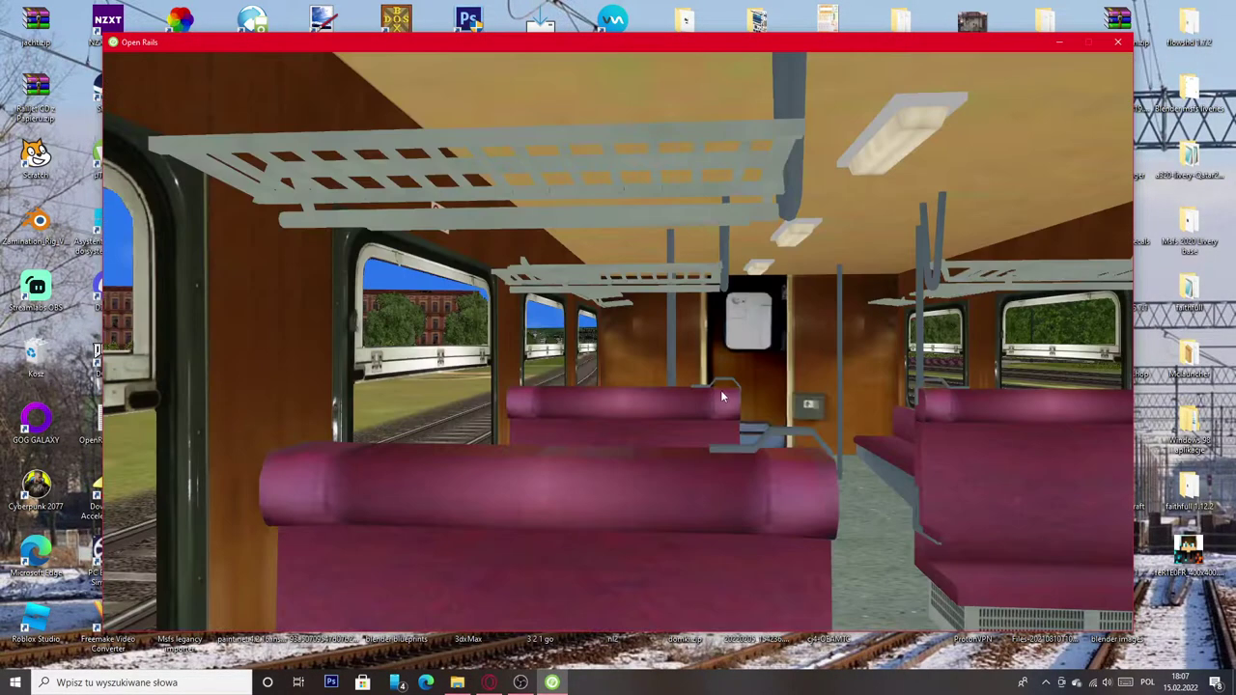
key(shift+5)
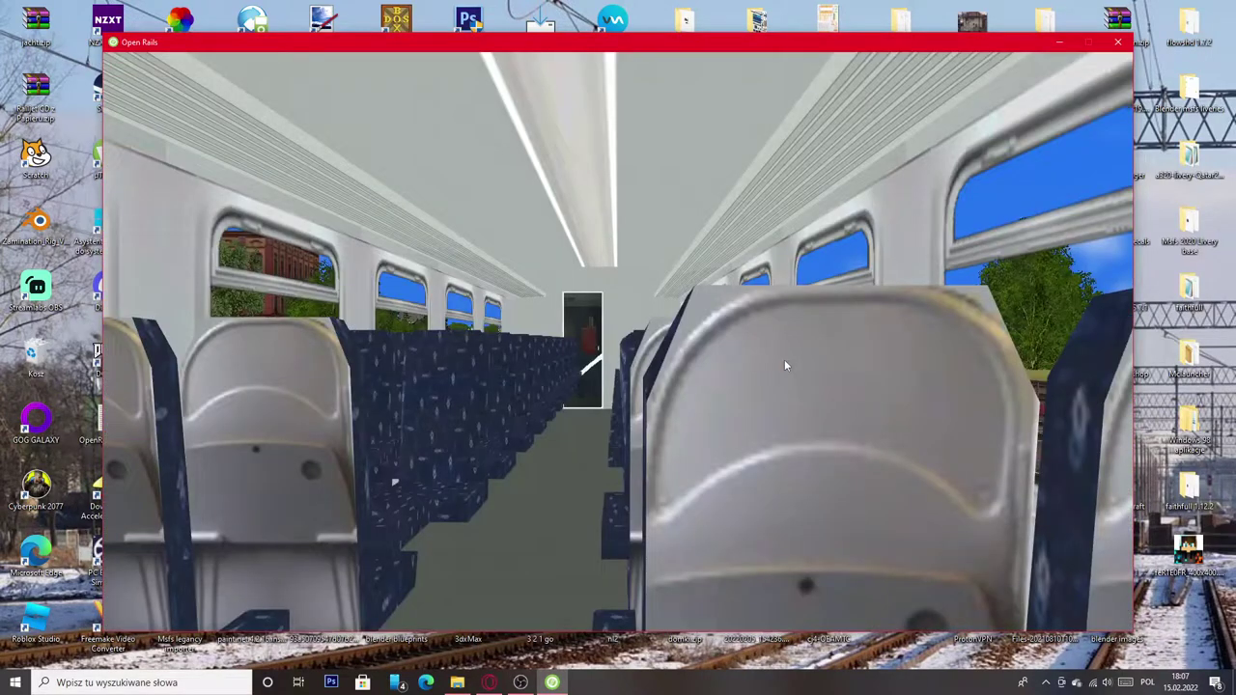
Toggle the circuit breaker and raise pantograph 1 from the driver's cab, checking the pantograph from outside the locomotive.
key(1)
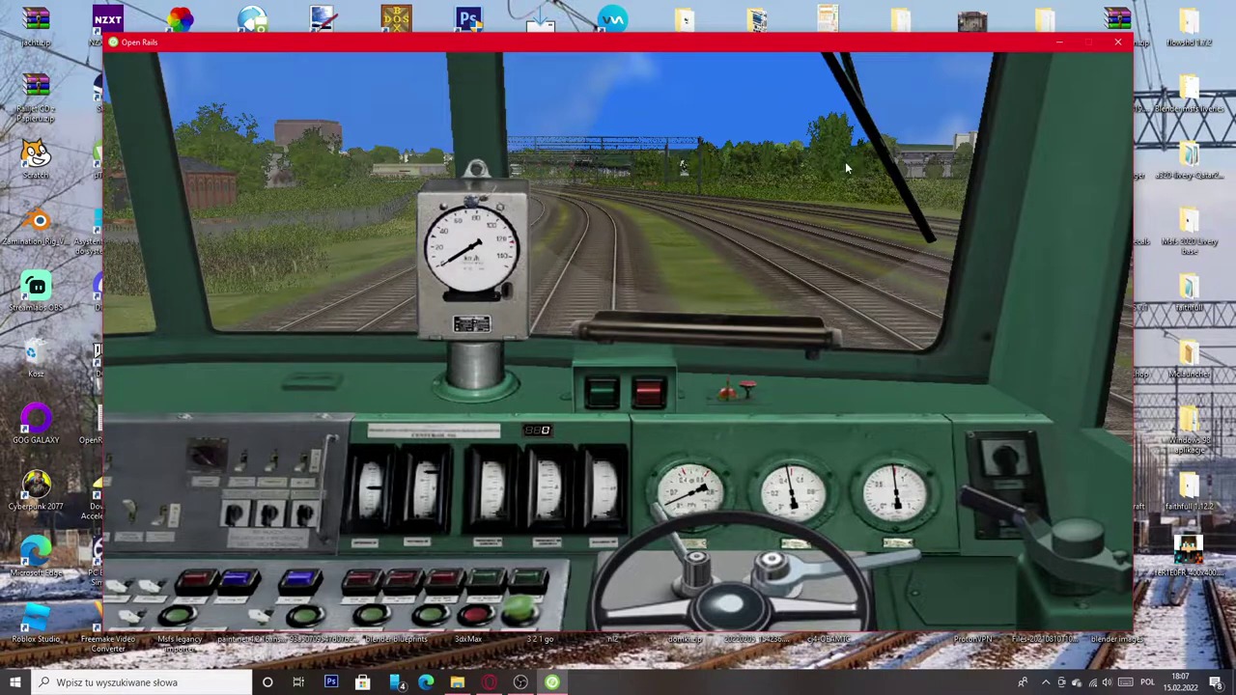
key(o)
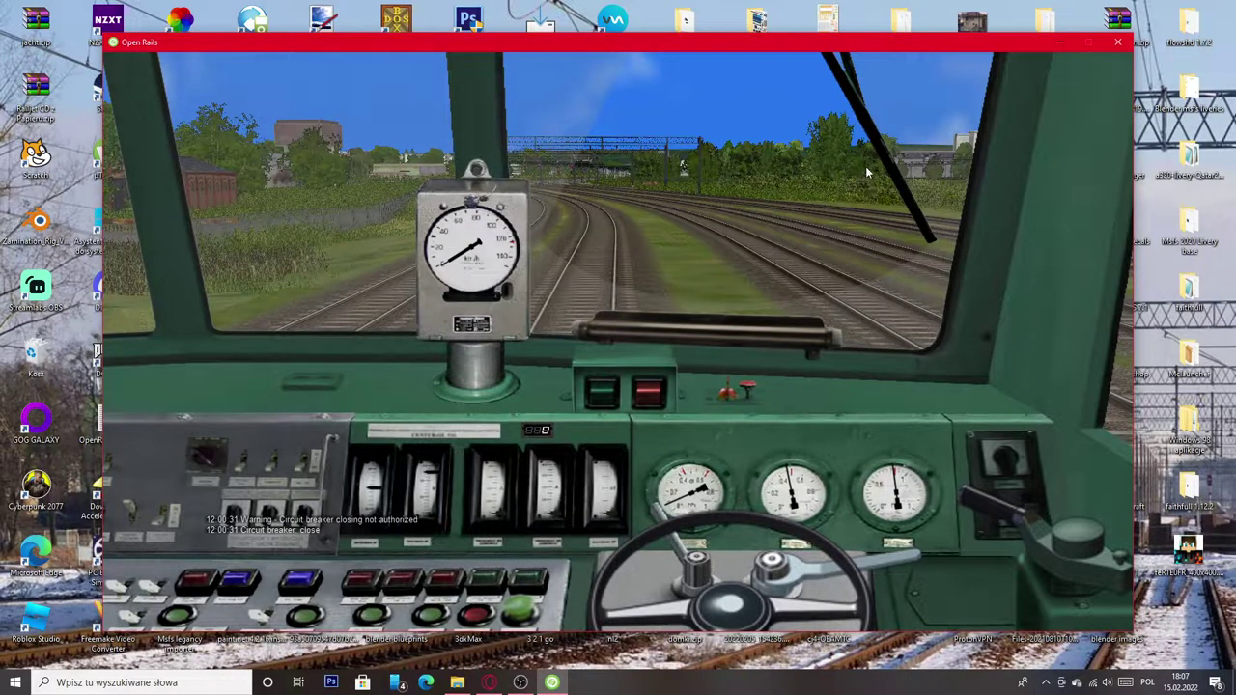
key(o)
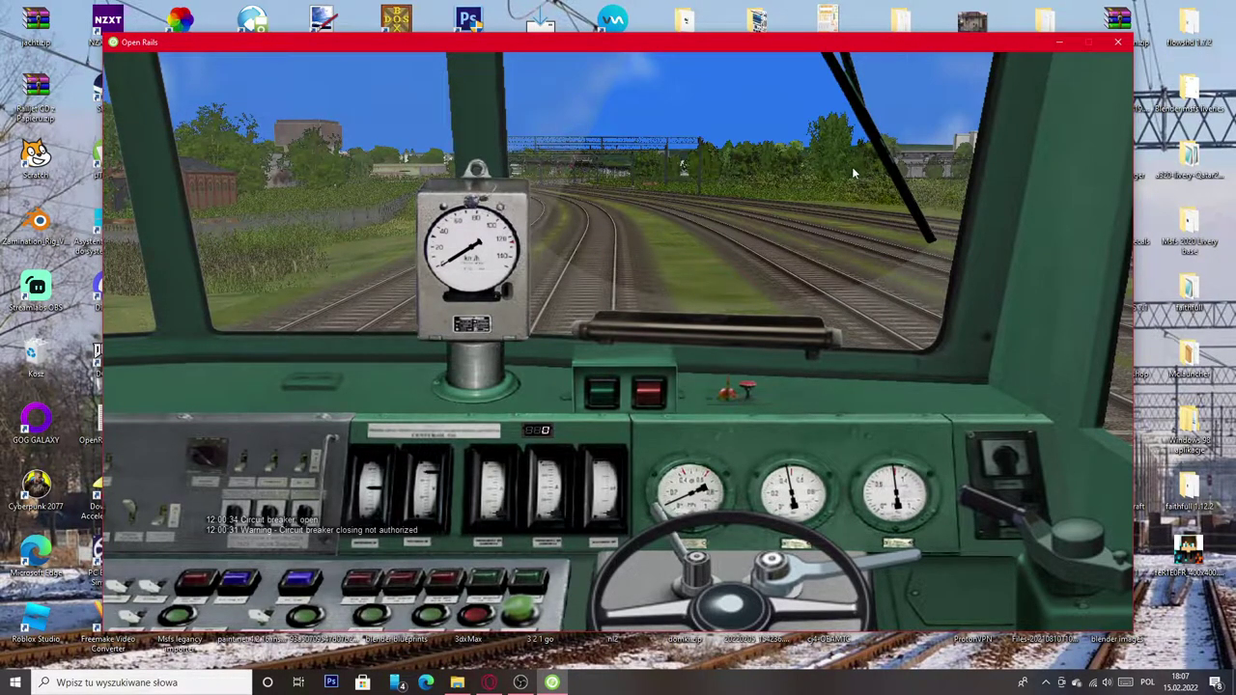
key(p)
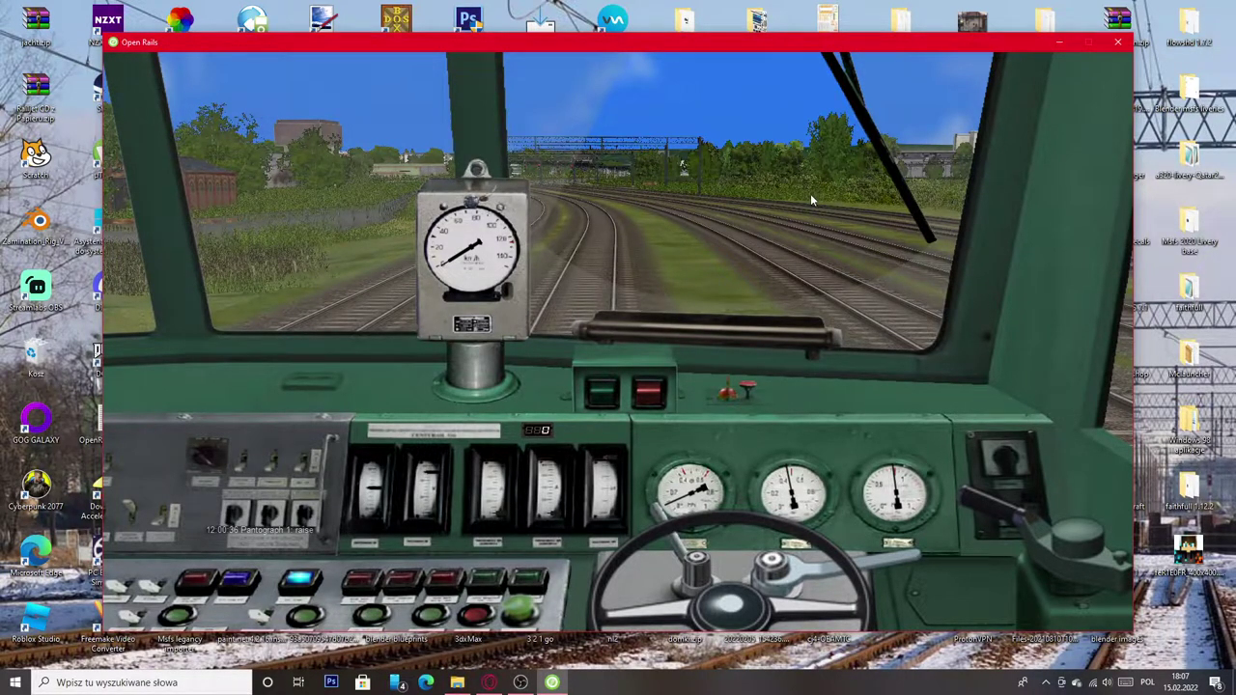
key(2)
scroll(806, 197, up, 3)
mouse_move(795, 214)
right_down()
mouse_move(833, 182)
mouse_move(773, 213)
mouse_move(813, 188)
mouse_move(797, 216)
right_up()
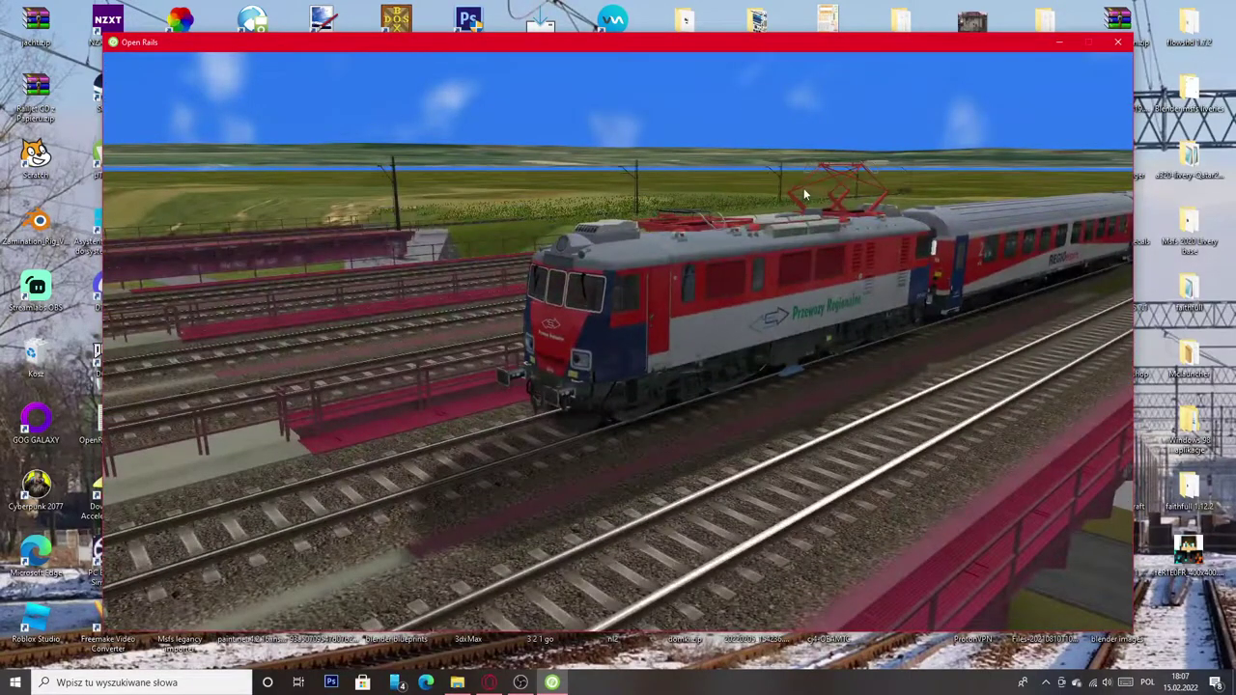
Return to the driver's cab, set the reverser to forward and lower the system volume to 56.
key(1)
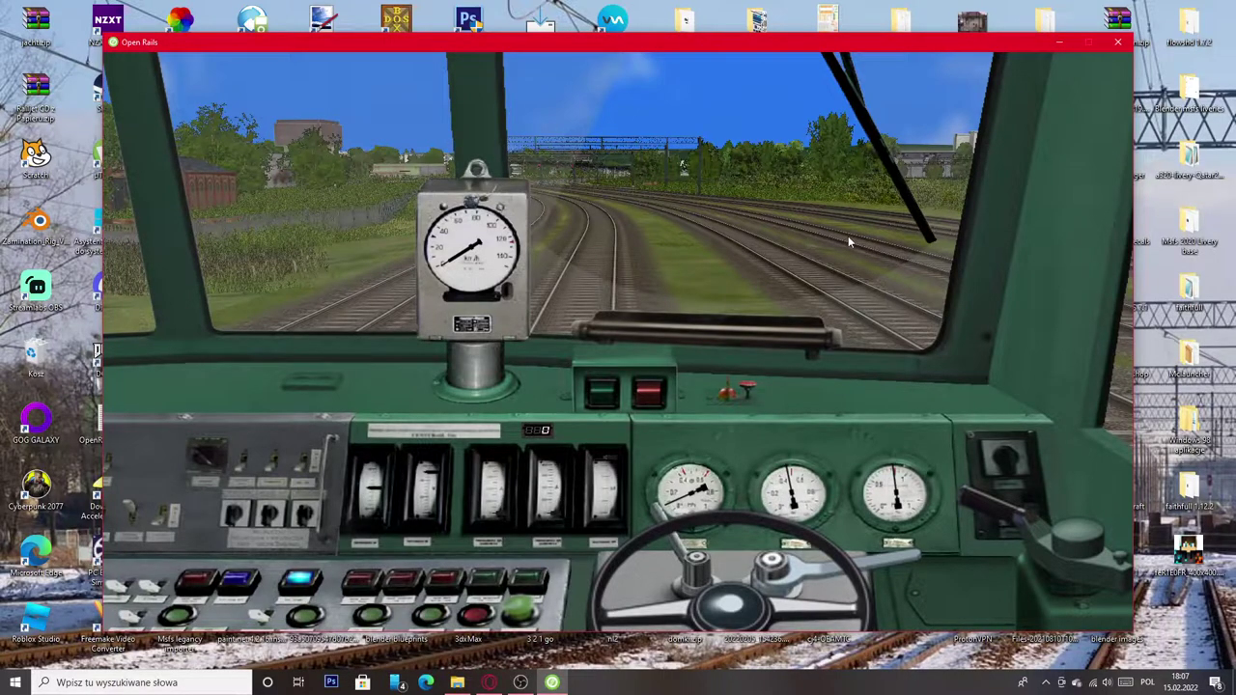
key(w)
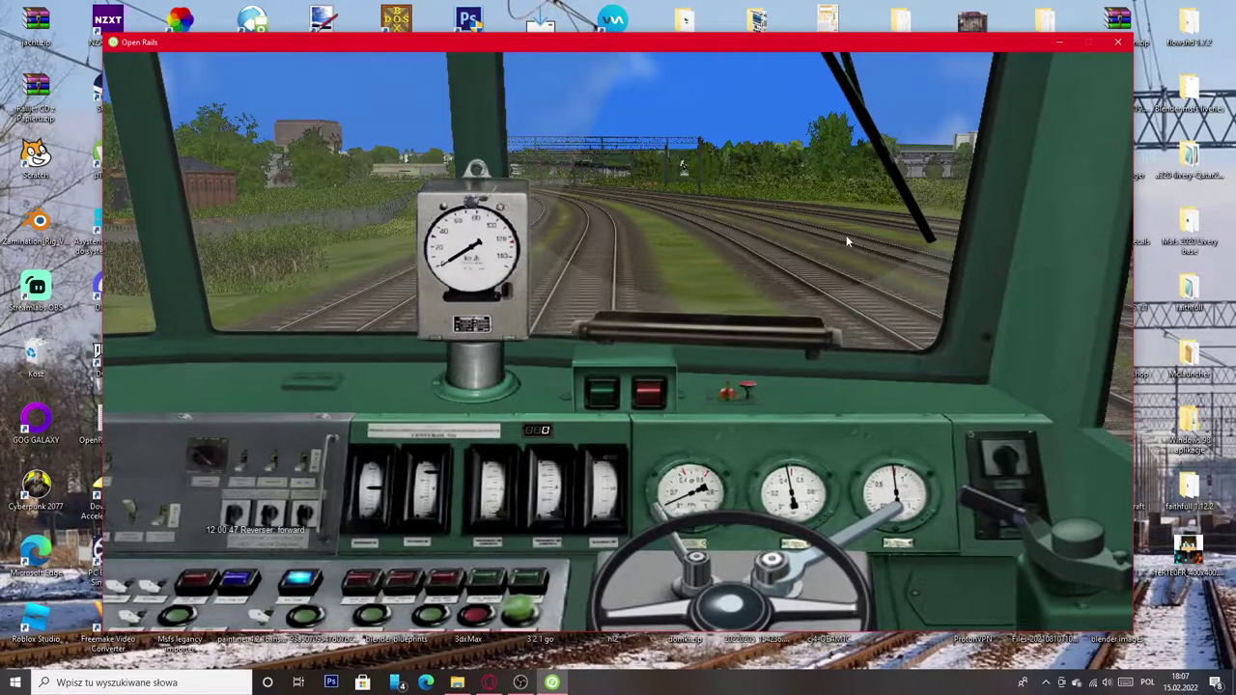
key(v)
key(XF86AudioLowerVolume)
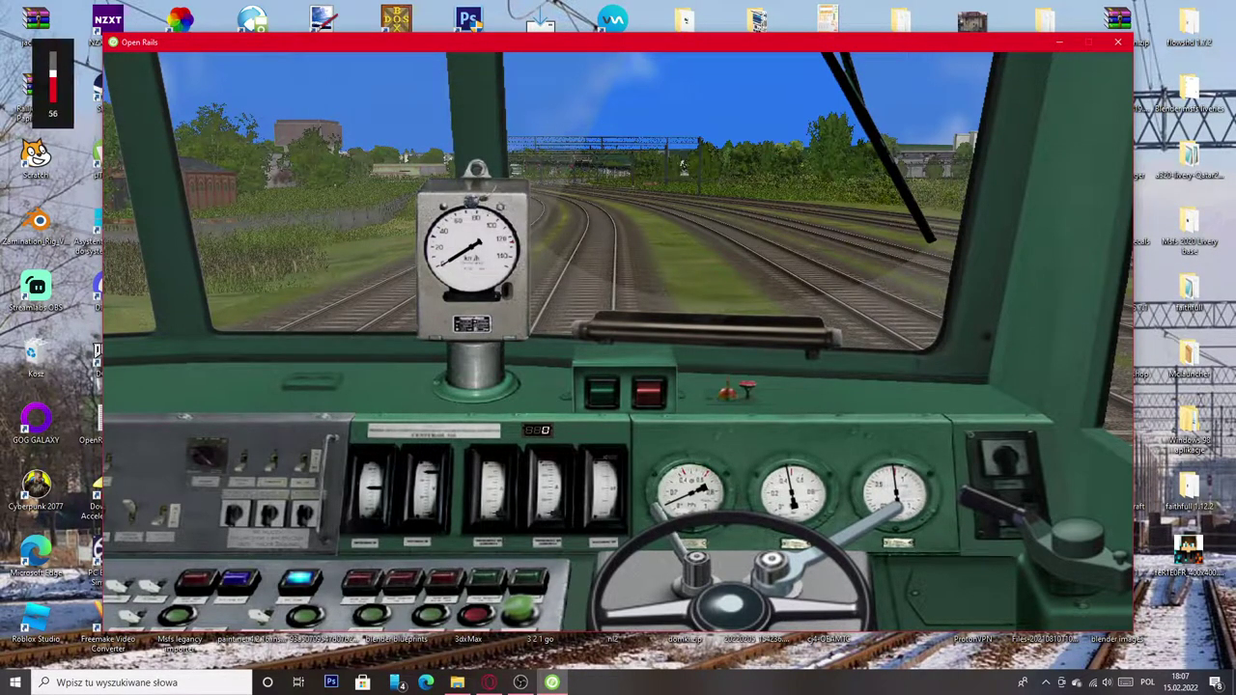